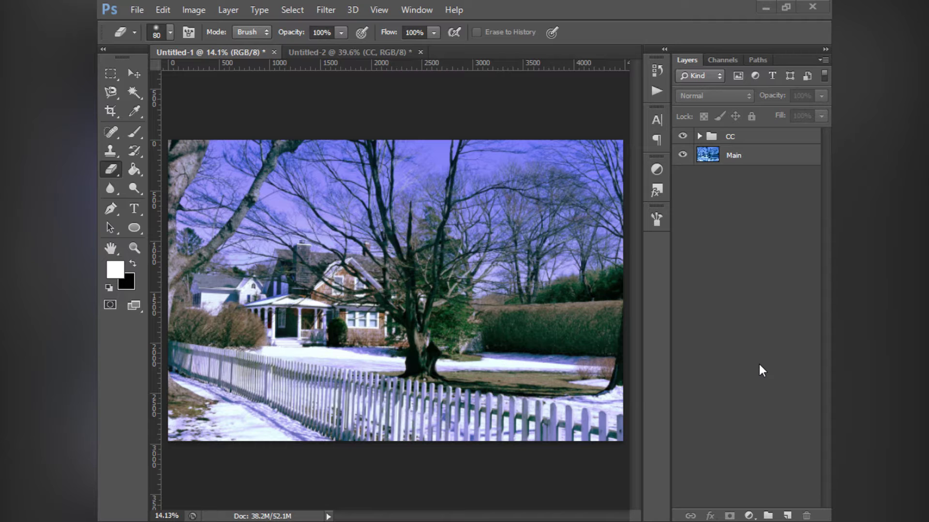
Compare the Untitled-1 and Untitled-2 photos with and without their CC colour-correction groups.
{"action": "left_click", "coordinate": [304, 50]}
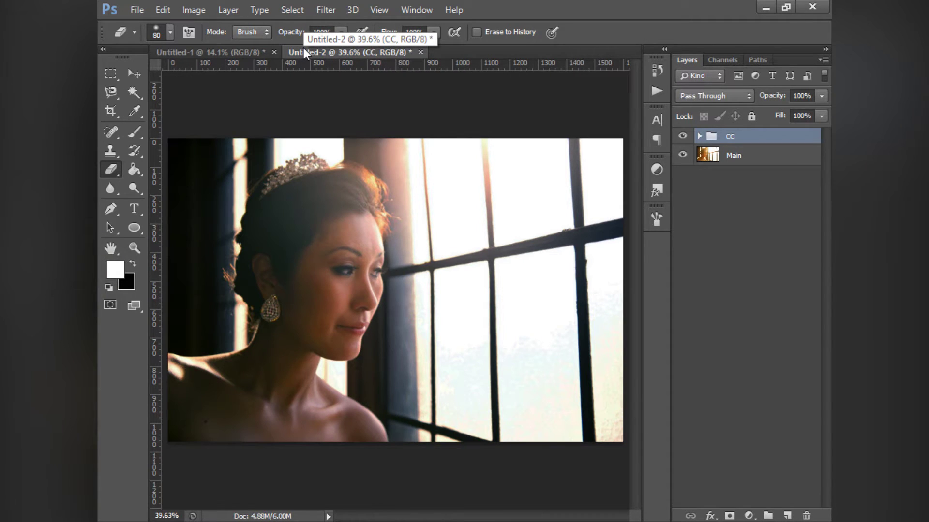
{"action": "left_click", "coordinate": [244, 51]}
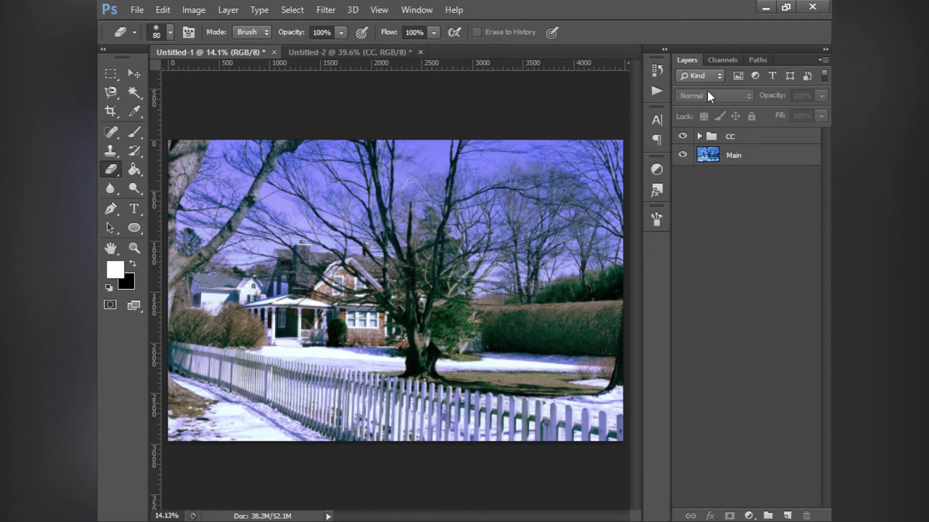
{"action": "left_click", "coordinate": [683, 137]}
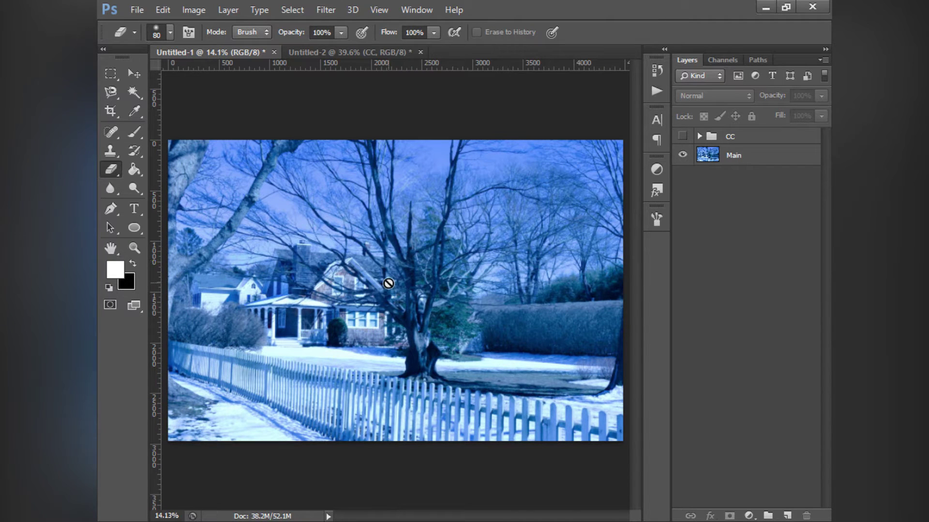
{"action": "left_click", "coordinate": [347, 52]}
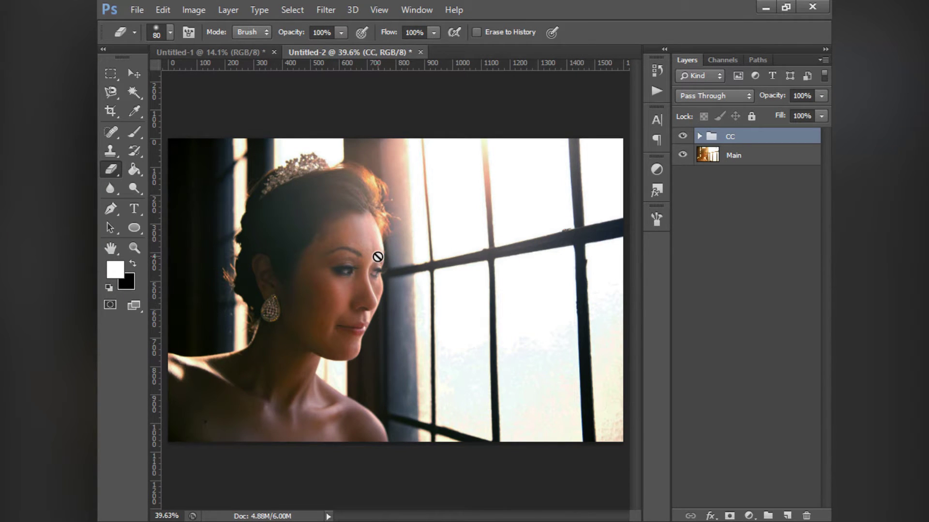
{"action": "left_click", "coordinate": [682, 136]}
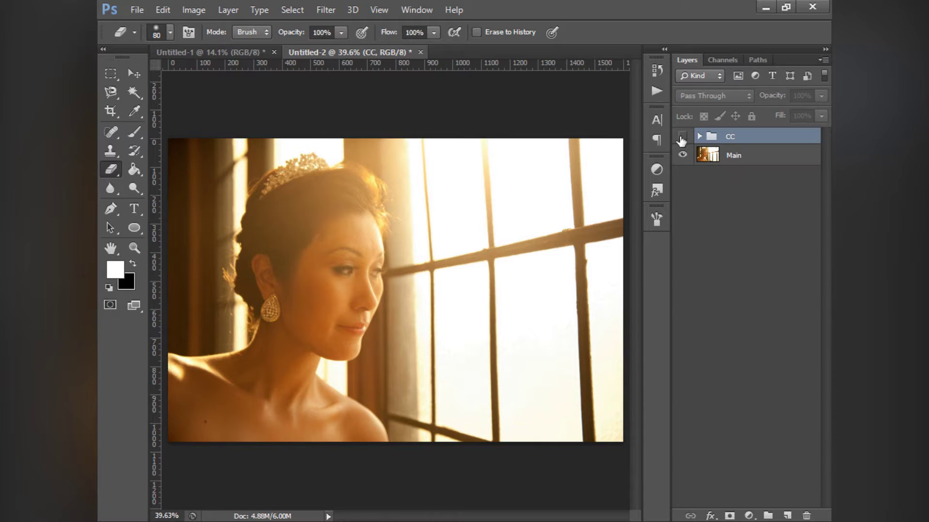
Delete the CC group from the Untitled-1 winter house photo, keeping only the Main layer.
{"action": "left_click", "coordinate": [228, 57]}
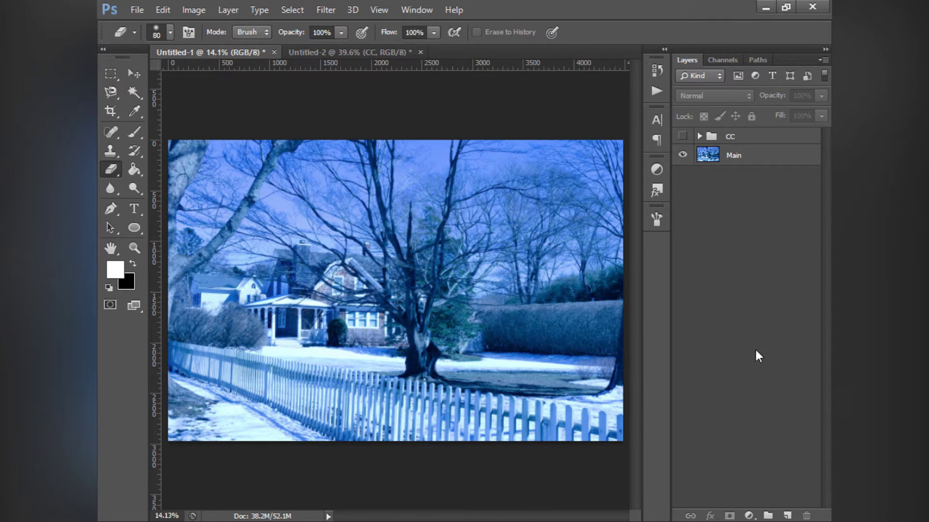
{"action": "left_click", "coordinate": [730, 137]}
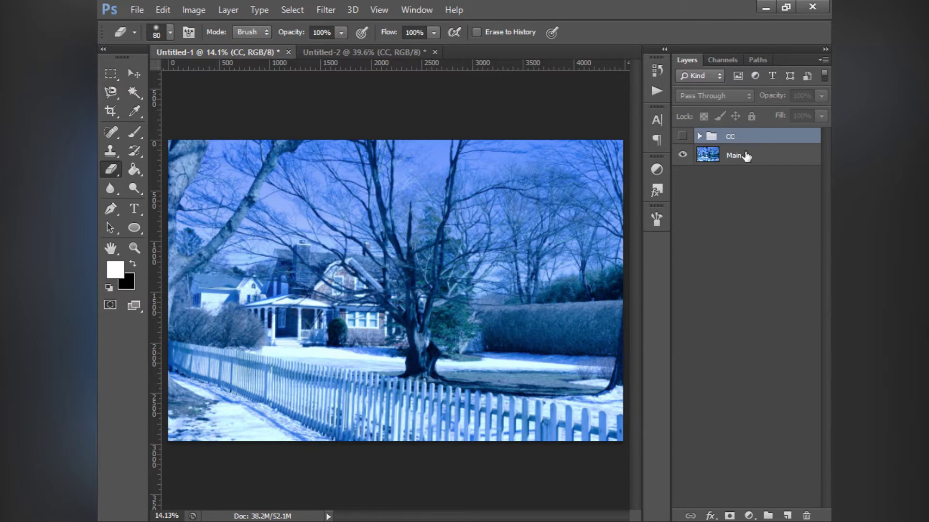
{"action": "key", "text": "Delete"}
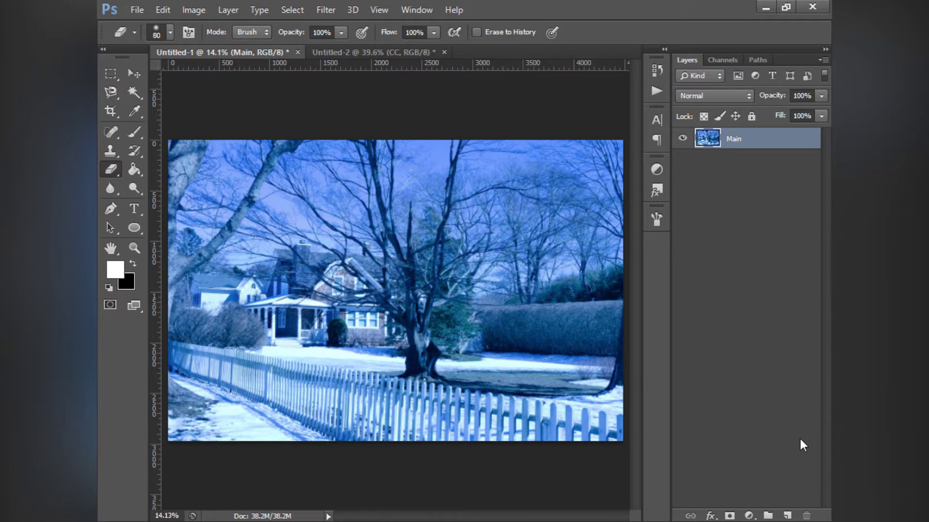
Duplicate the Main layer and apply the Average blur filter to the copy.
{"action": "key", "text": "ctrl+j"}
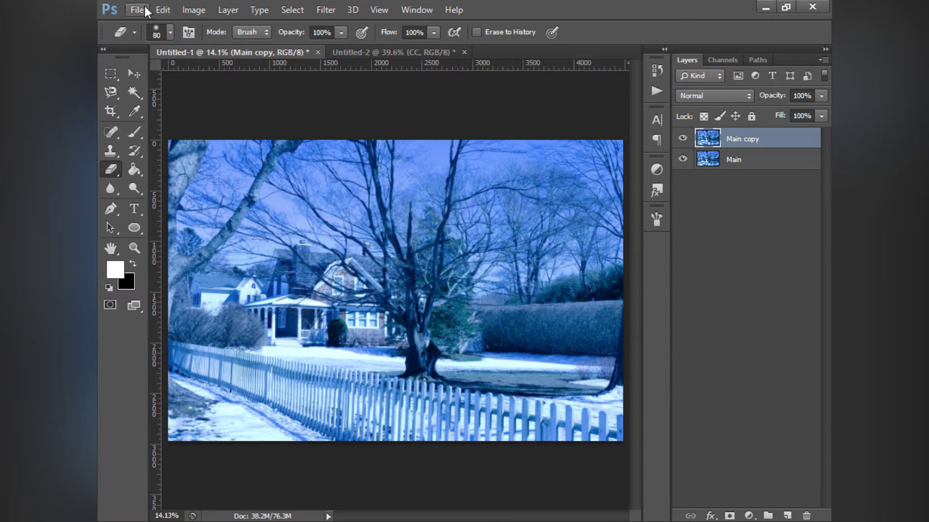
{"action": "left_click", "coordinate": [327, 10]}
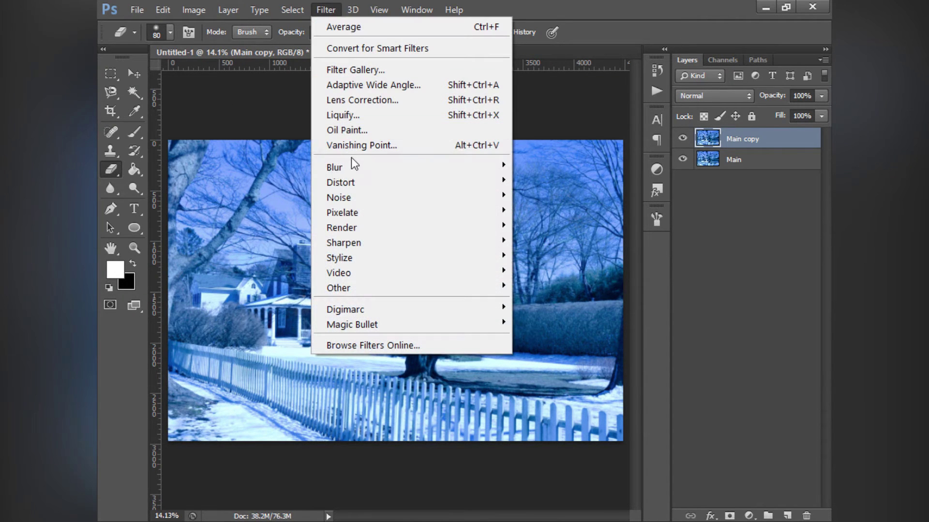
{"action": "mouse_move", "coordinate": [352, 167]}
{"action": "left_click", "coordinate": [264, 215]}
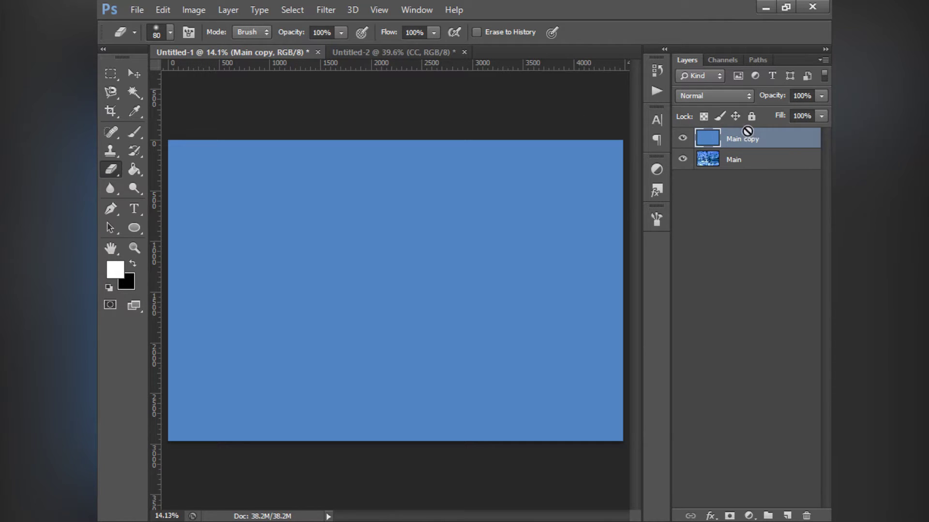
Invert the averaged colour of the Main copy layer and set its blend mode to Soft Light.
{"action": "key", "text": "ctrl+i"}
{"action": "left_click", "coordinate": [706, 99]}
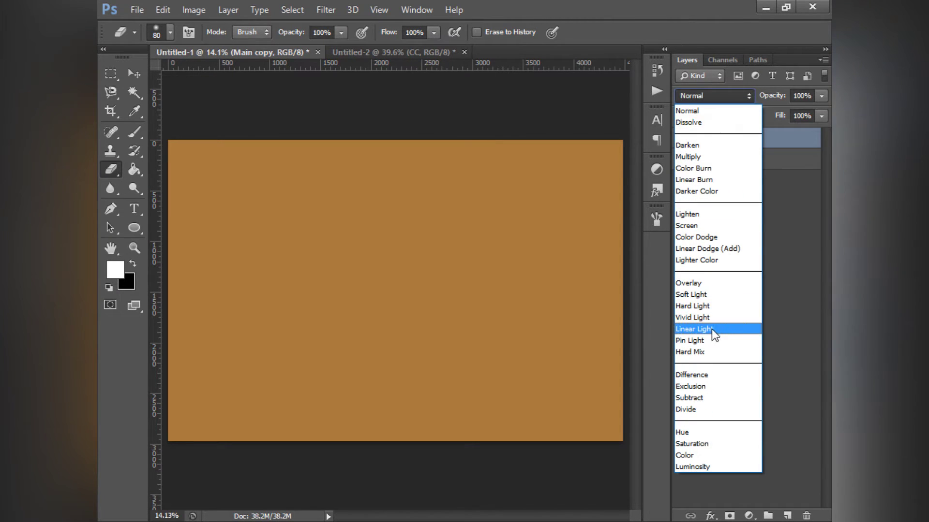
{"action": "left_click", "coordinate": [688, 294]}
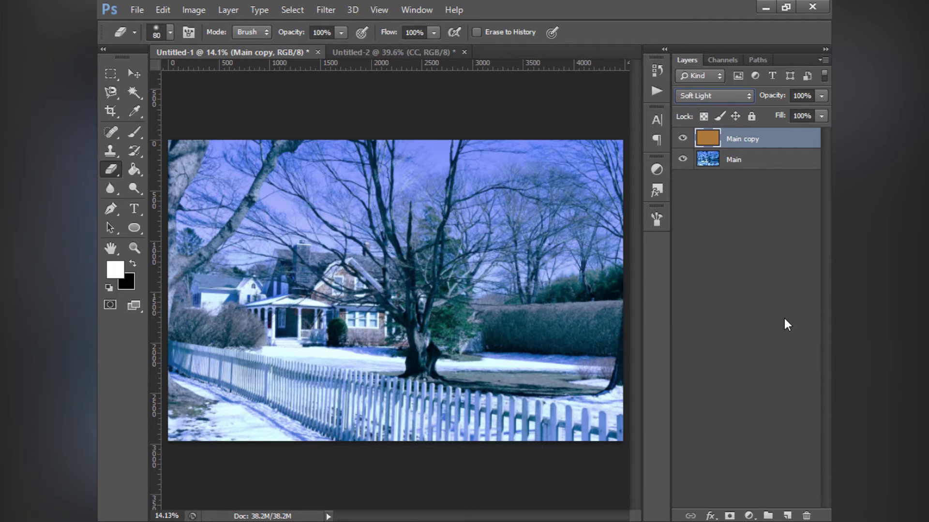
Compare the photo with and without the Main copy layer to judge the colour cast correction.
{"action": "left_click", "coordinate": [683, 139]}
{"action": "left_click", "coordinate": [683, 139]}
{"action": "left_click", "coordinate": [683, 140]}
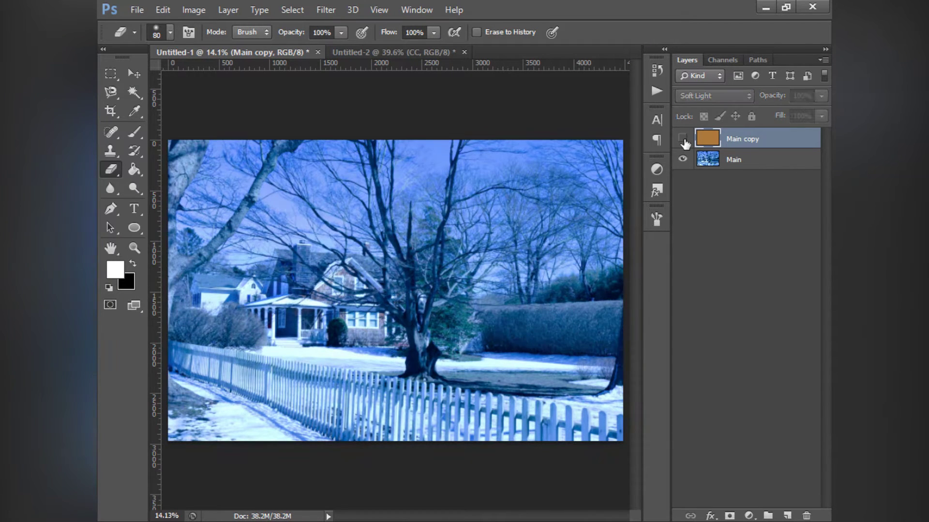
{"action": "left_click", "coordinate": [684, 140]}
{"action": "left_click", "coordinate": [683, 139]}
{"action": "left_click", "coordinate": [683, 139]}
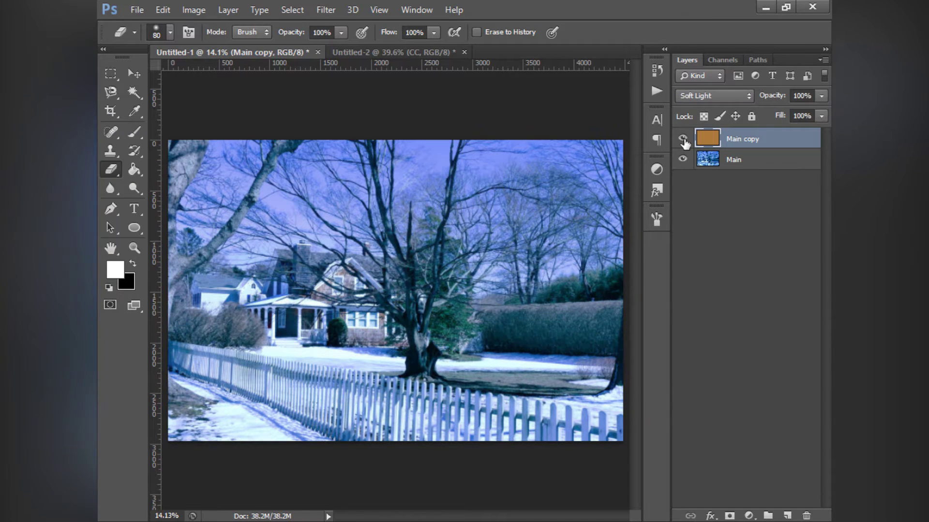
{"action": "left_click", "coordinate": [682, 139]}
{"action": "left_click", "coordinate": [683, 139]}
{"action": "left_click", "coordinate": [749, 516]}
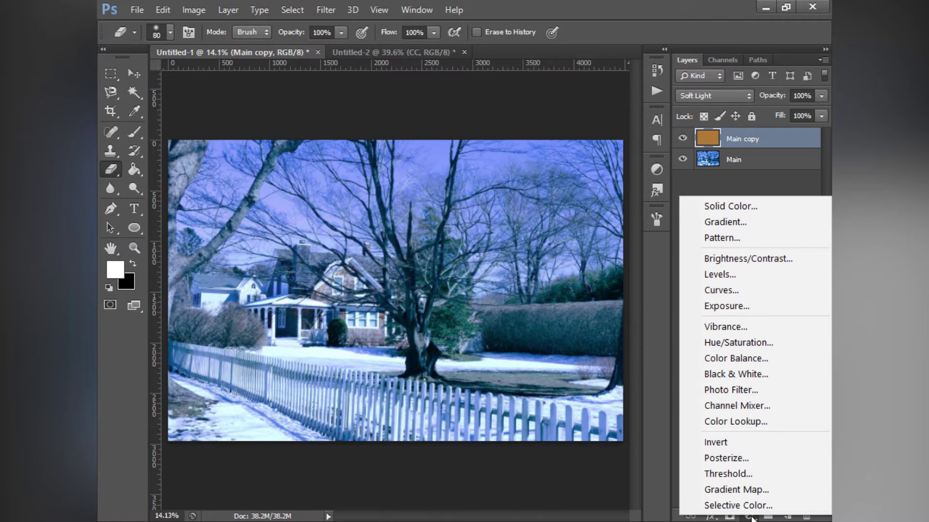
{"action": "left_click", "coordinate": [661, 312]}
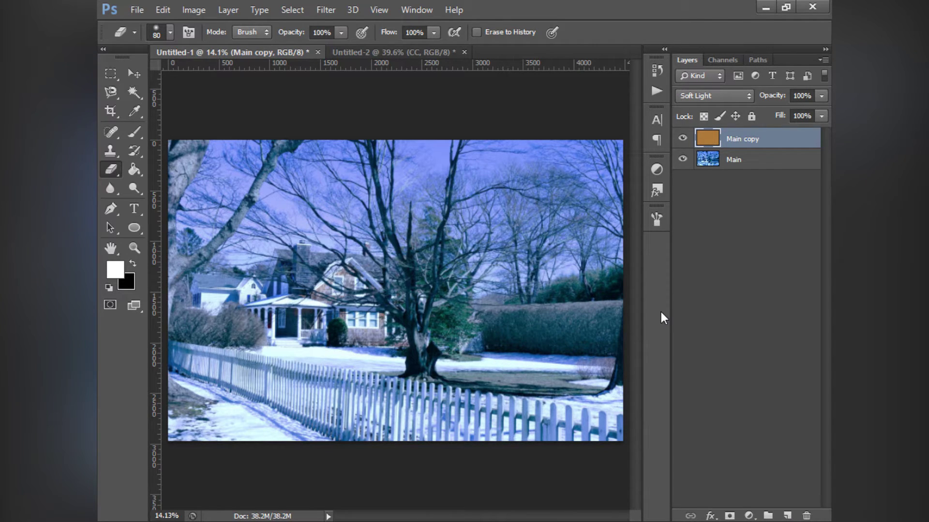
{"action": "key", "text": "ctrl+plus"}
{"action": "key", "text": "ctrl+plus"}
{"action": "key", "text": "ctrl+plus"}
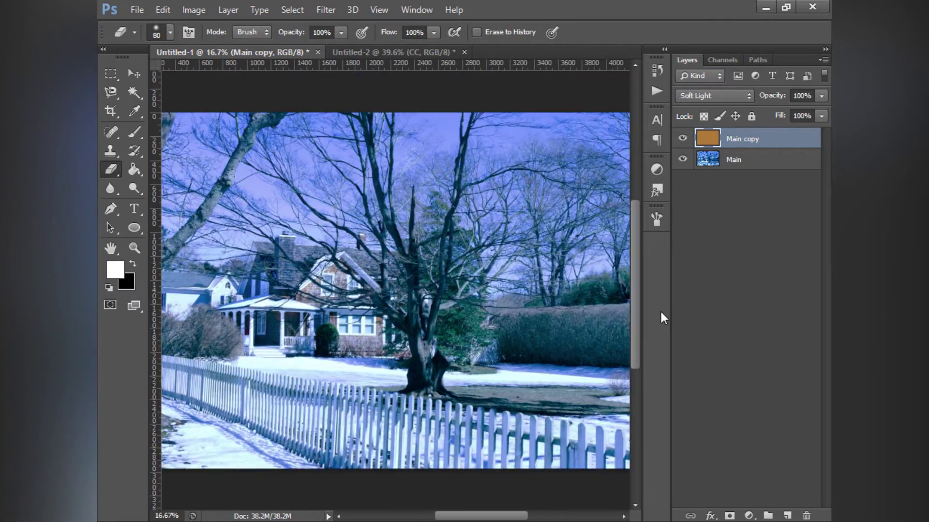
{"action": "key", "text": "ctrl+0"}
{"action": "key", "text": "ctrl+plus"}
{"action": "key", "text": "ctrl+plus"}
{"action": "key", "text": "ctrl+plus"}
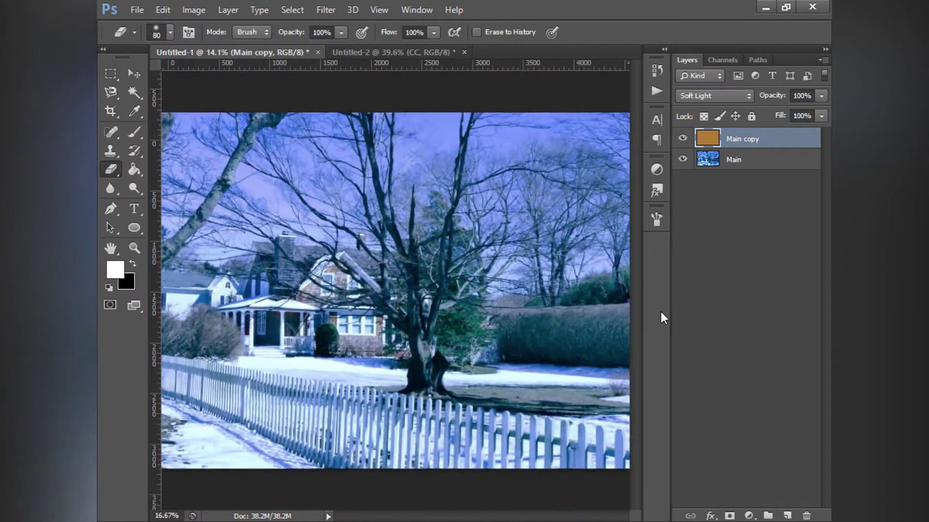
{"action": "key", "text": "ctrl+0"}
{"action": "key", "text": "ctrl+0"}
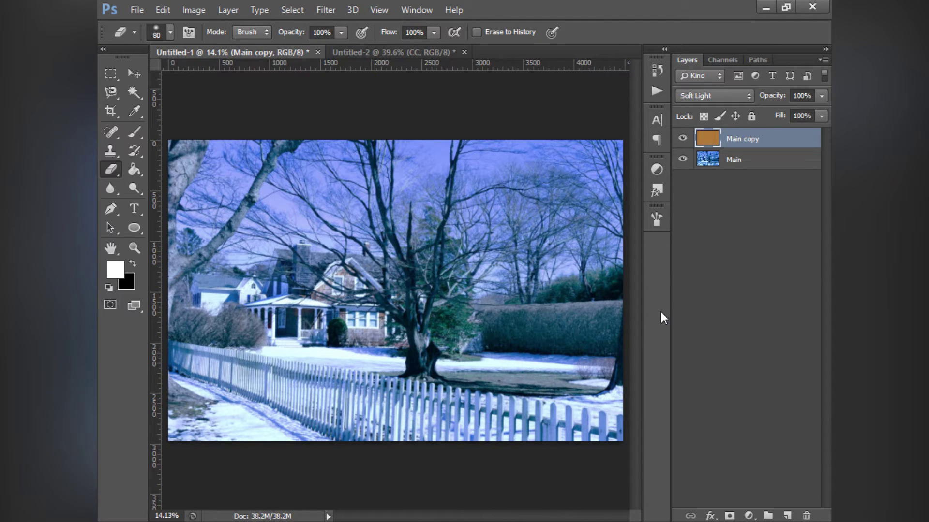
Add a Curves adjustment layer above the Main copy layer.
{"action": "left_click", "coordinate": [748, 515]}
{"action": "left_click", "coordinate": [735, 292]}
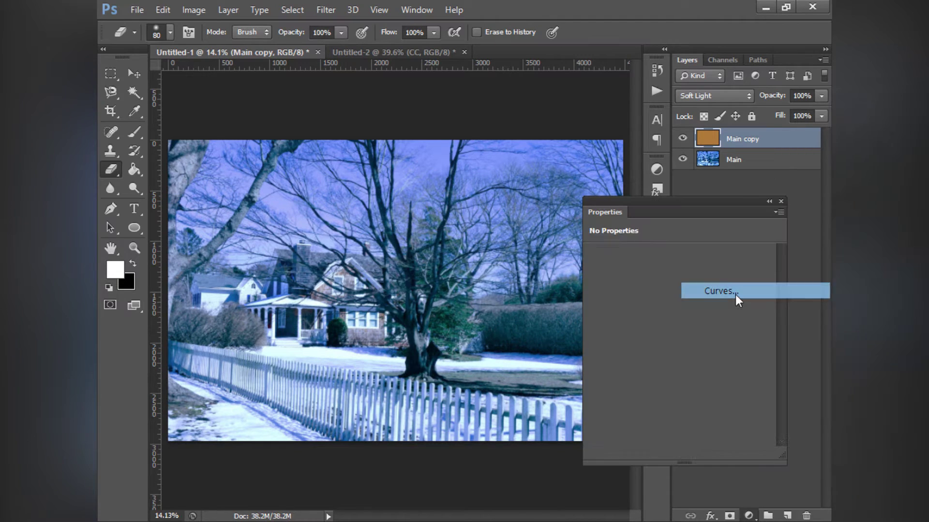
{"action": "left_click", "coordinate": [749, 516]}
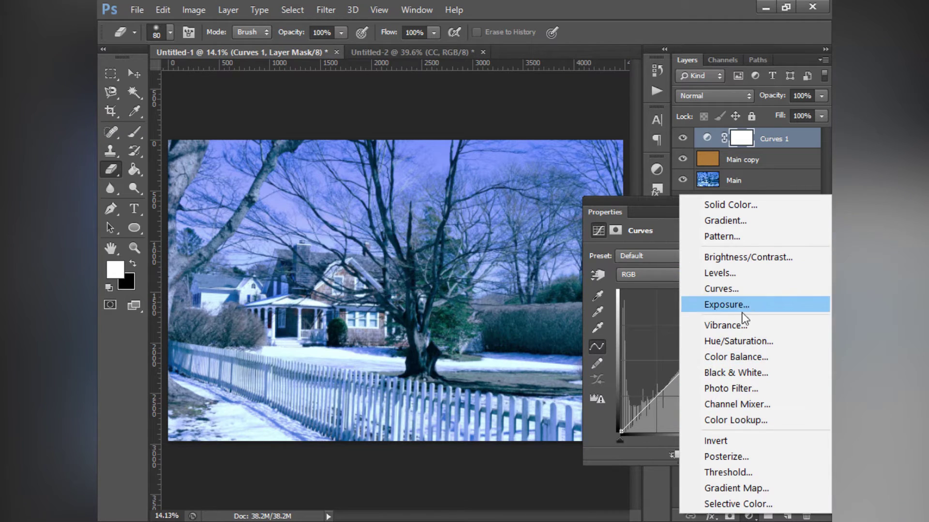
{"action": "left_click", "coordinate": [637, 203]}
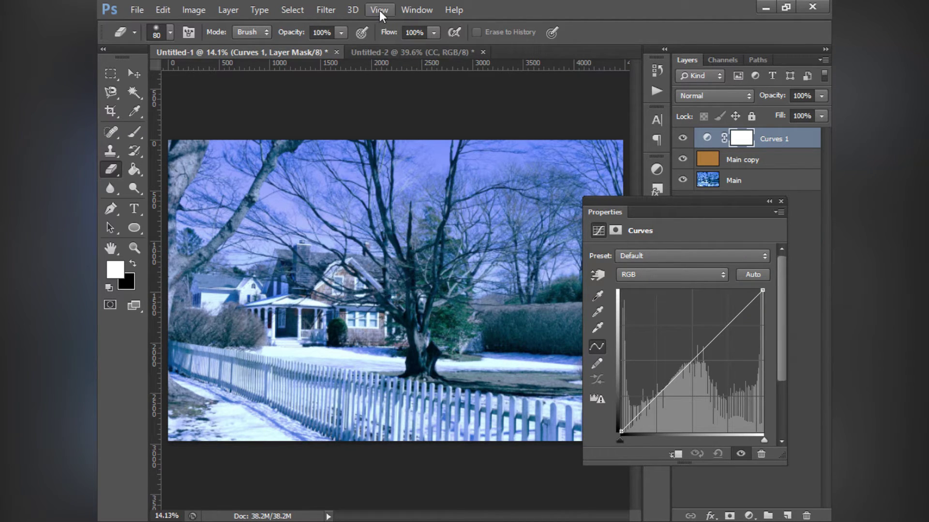
{"action": "left_click", "coordinate": [407, 11]}
{"action": "left_click", "coordinate": [658, 3]}
Choose the black point eyedropper in Curves and preview the shadow clipping to locate the photo's darkest areas.
{"action": "left_click", "coordinate": [593, 297]}
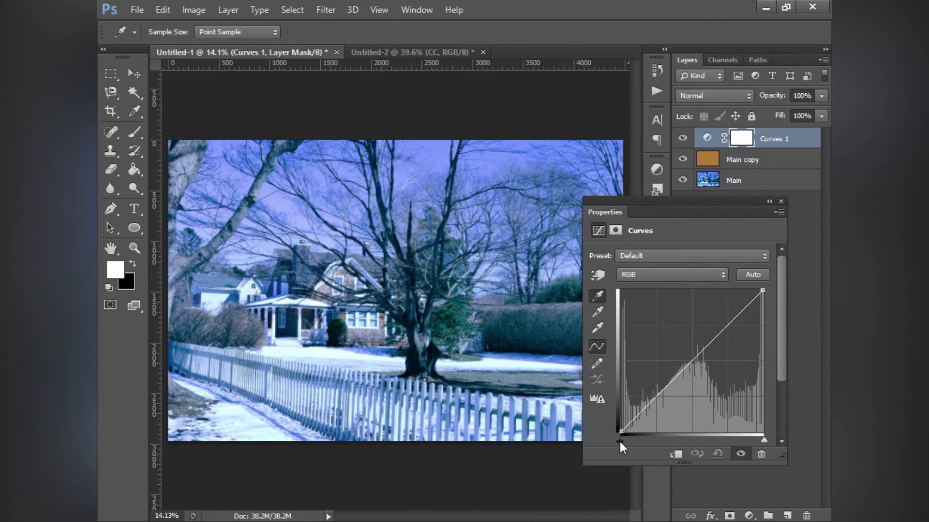
{"action": "left_click_drag", "start_coordinate": [619, 442], "coordinate": [631, 442]}
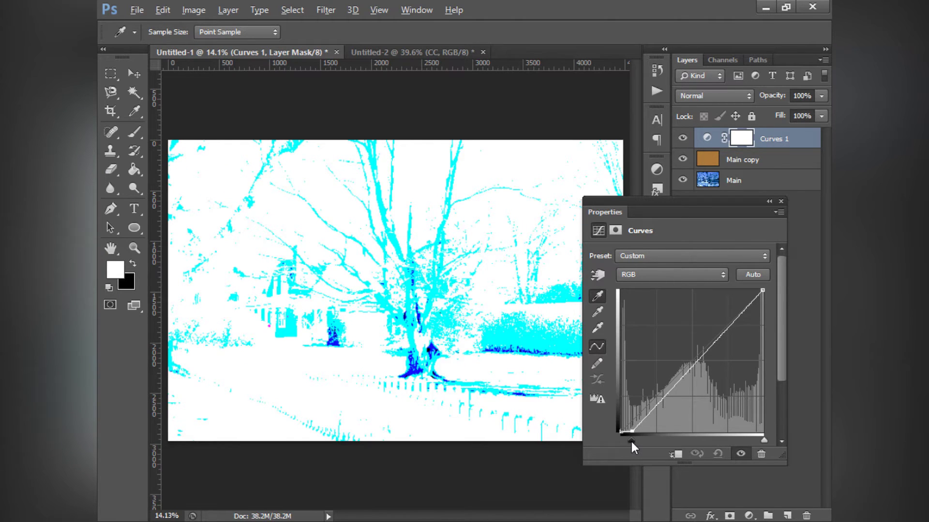
{"action": "mouse_move", "coordinate": [631, 442]}
{"action": "left_mouse_down"}
{"action": "mouse_move", "coordinate": [614, 441]}
{"action": "mouse_move", "coordinate": [641, 443]}
{"action": "mouse_move", "coordinate": [617, 437]}
{"action": "mouse_move", "coordinate": [625, 441]}
{"action": "left_mouse_up"}
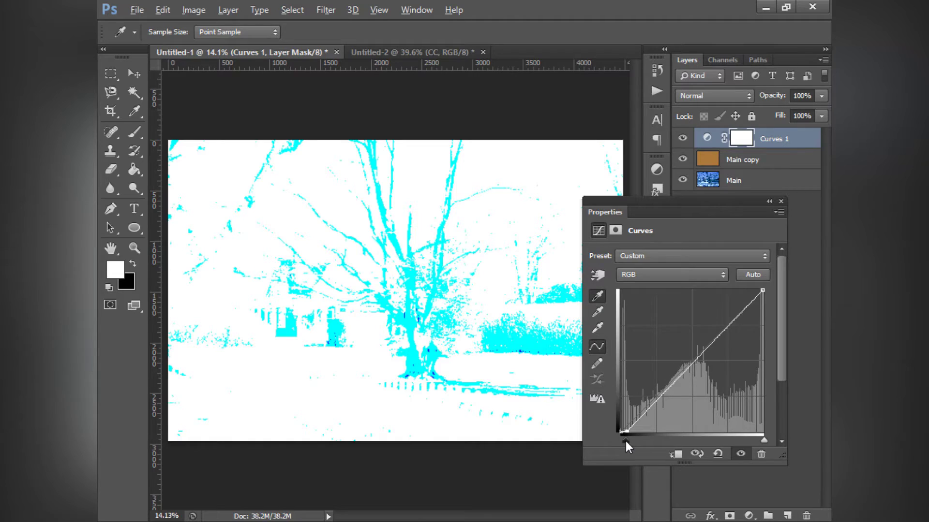
{"action": "mouse_move", "coordinate": [625, 441]}
{"action": "left_mouse_down"}
{"action": "mouse_move", "coordinate": [591, 440]}
{"action": "mouse_move", "coordinate": [624, 440]}
{"action": "mouse_move", "coordinate": [611, 439]}
{"action": "left_mouse_up"}
Set the Curves black point by sampling the darkest spot on the trunk of the central tree.
{"action": "key", "text": "ctrl+plus"}
{"action": "key", "text": "ctrl+plus"}
{"action": "key", "text": "ctrl+plus"}
{"action": "key", "text": "ctrl+plus"}
{"action": "key", "text": "ctrl+plus"}
{"action": "key", "text": "ctrl+plus"}
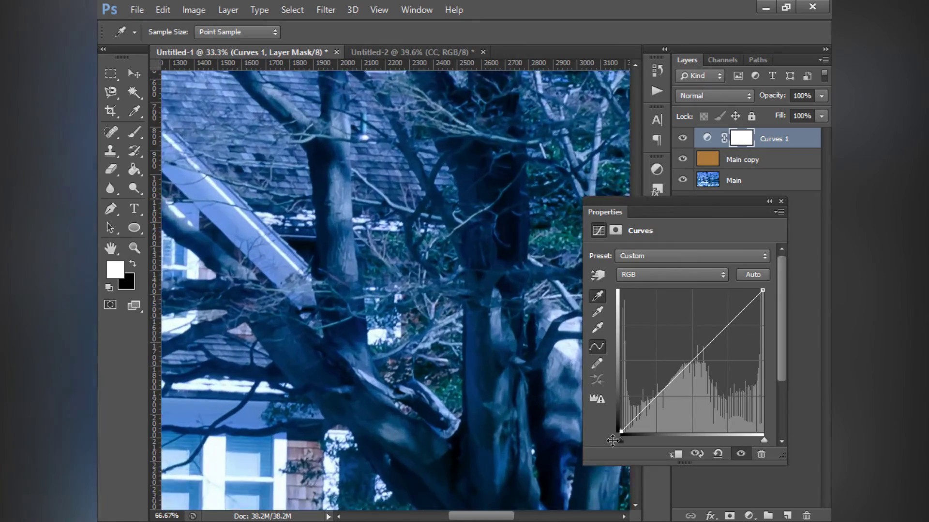
{"action": "left_click_drag", "start_coordinate": [445, 294], "coordinate": [438, 269]}
{"action": "key", "text": "ctrl+plus"}
{"action": "key", "text": "ctrl+plus"}
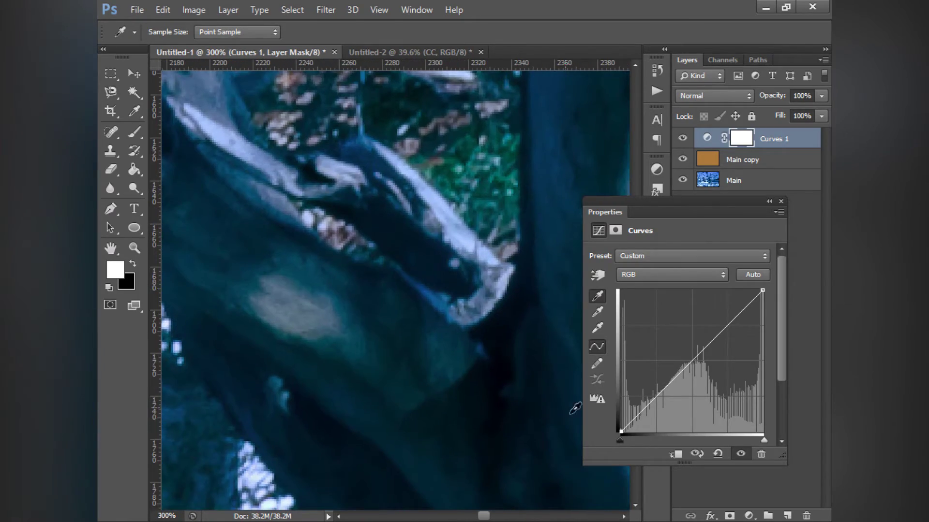
{"action": "left_click_drag", "start_coordinate": [618, 440], "coordinate": [608, 439]}
{"action": "left_click", "coordinate": [507, 366]}
{"action": "key", "text": "ctrl+0"}
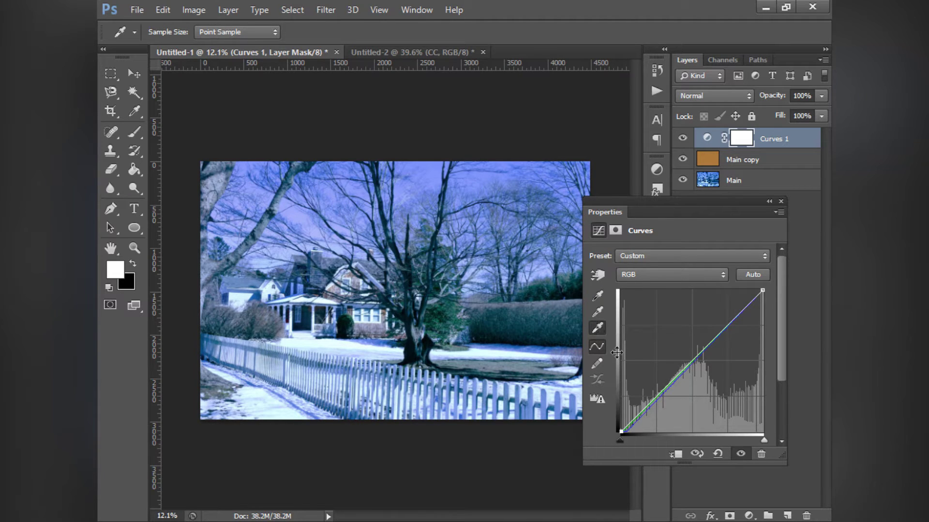
Preview the highlight clipping in Curves and set the white point by sampling the bright snow on the porch roof.
{"action": "mouse_move", "coordinate": [763, 442]}
{"action": "left_mouse_down"}
{"action": "mouse_move", "coordinate": [741, 442]}
{"action": "mouse_move", "coordinate": [772, 440]}
{"action": "left_mouse_up"}
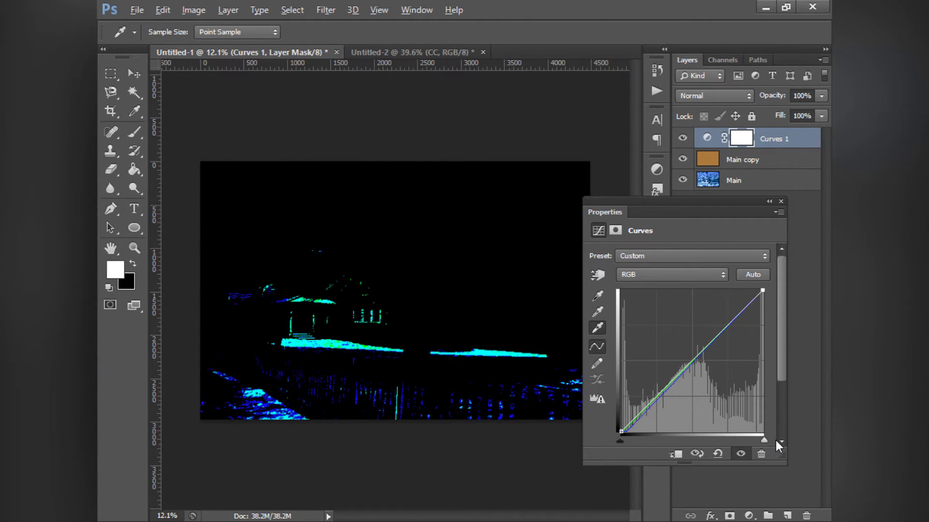
{"action": "key", "text": "ctrl+plus"}
{"action": "key", "text": "ctrl+plus"}
{"action": "key", "text": "ctrl+plus"}
{"action": "key", "text": "ctrl+plus"}
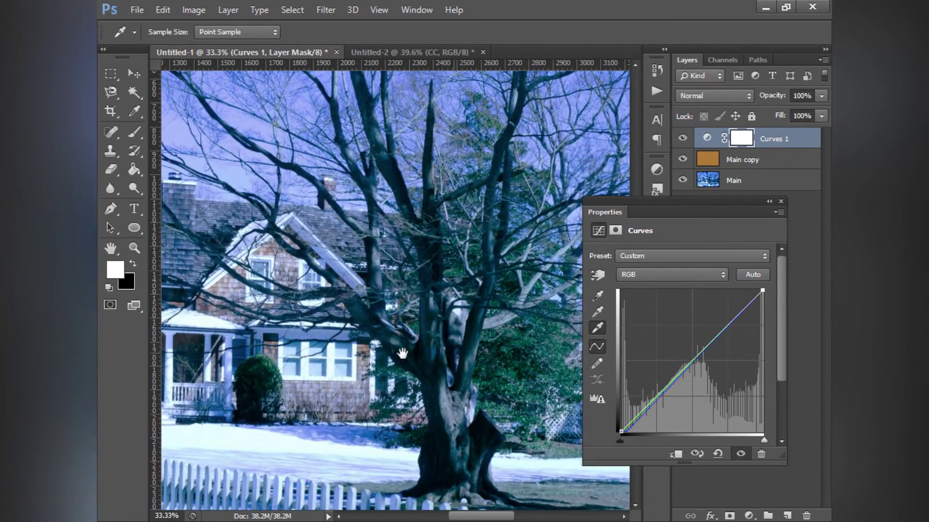
{"action": "left_click_drag", "start_coordinate": [402, 353], "coordinate": [535, 359]}
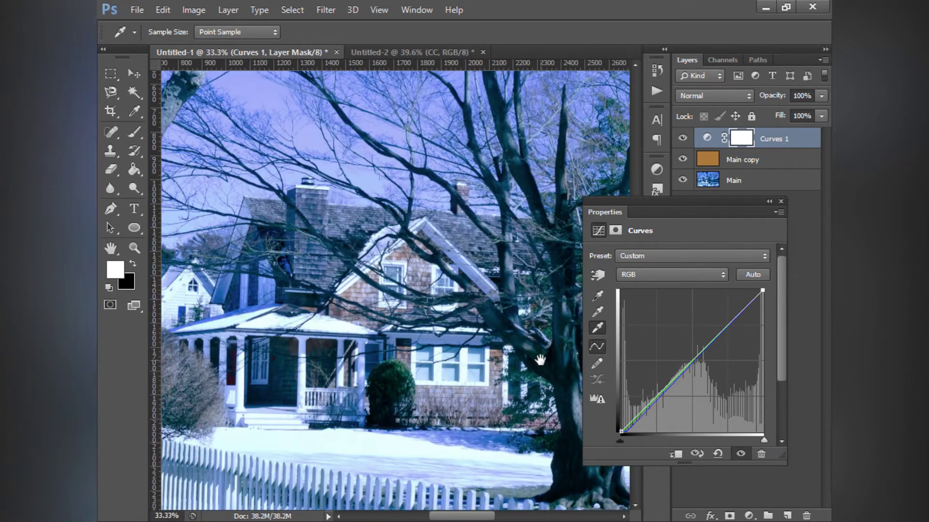
{"action": "key", "text": "ctrl+plus"}
{"action": "left_click_drag", "start_coordinate": [765, 440], "coordinate": [798, 440]}
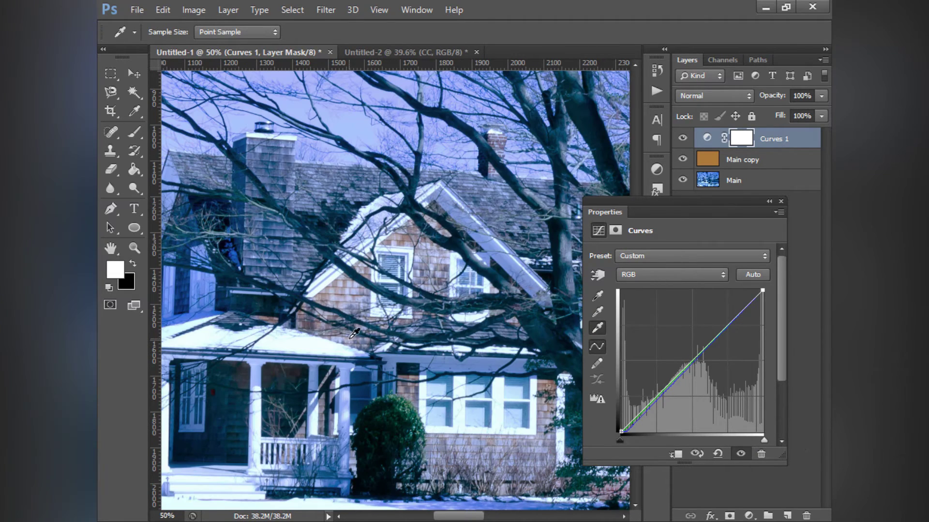
{"action": "left_click", "coordinate": [316, 343]}
{"action": "key", "text": "ctrl+0"}
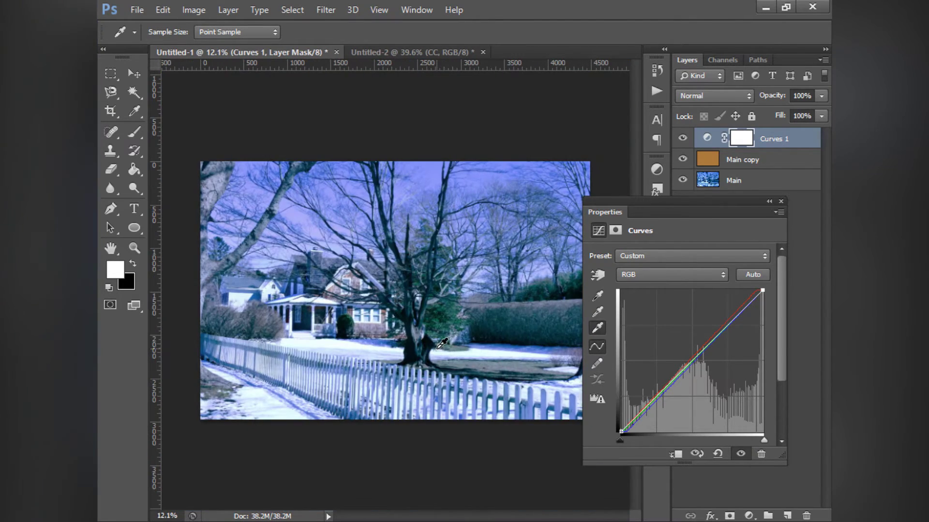
Compare the photo with and without the Curves 1 adjustment by toggling that layer's visibility.
{"action": "left_click", "coordinate": [681, 272]}
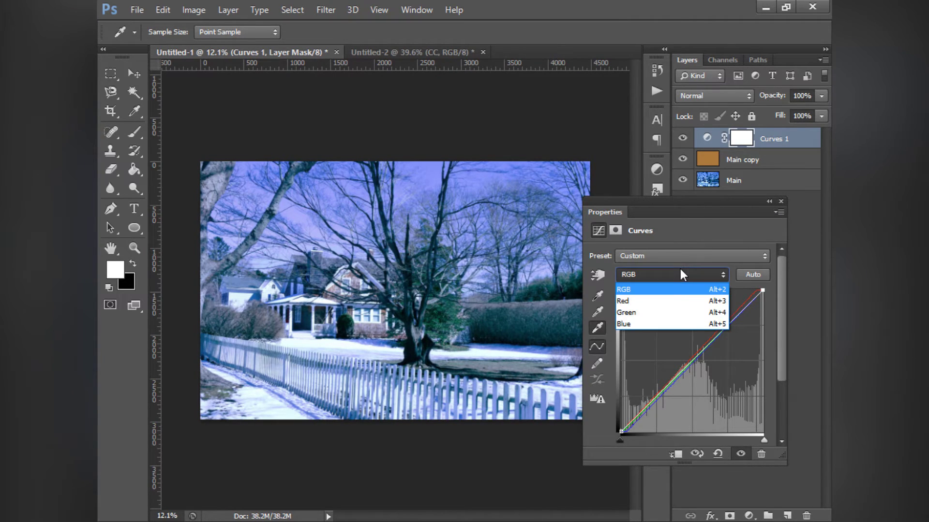
{"action": "left_click", "coordinate": [687, 242]}
{"action": "left_click", "coordinate": [682, 140]}
{"action": "left_click", "coordinate": [681, 140]}
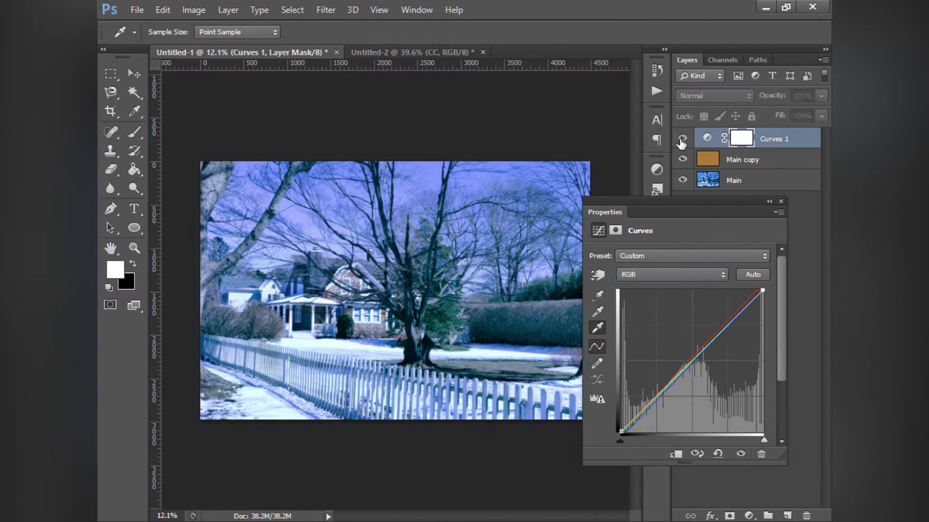
{"action": "left_click", "coordinate": [681, 140]}
{"action": "left_click", "coordinate": [681, 139]}
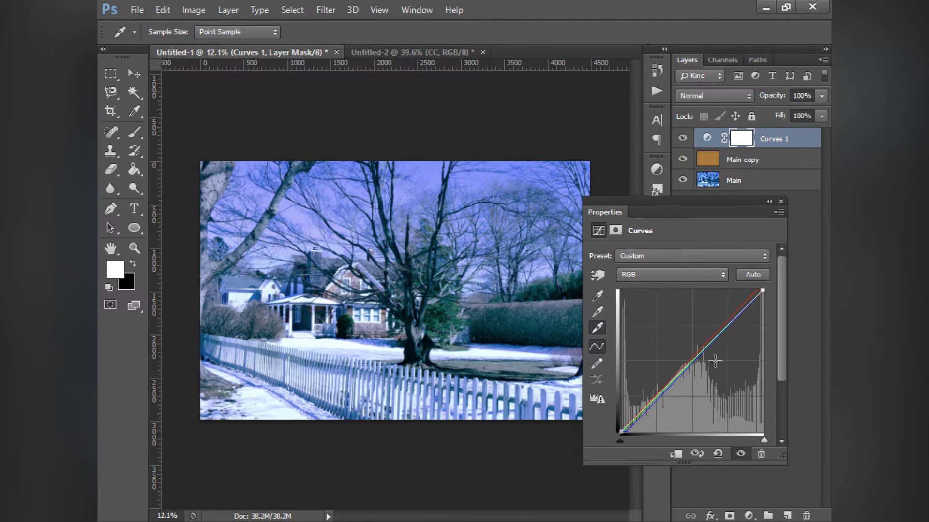
{"action": "left_click", "coordinate": [780, 203]}
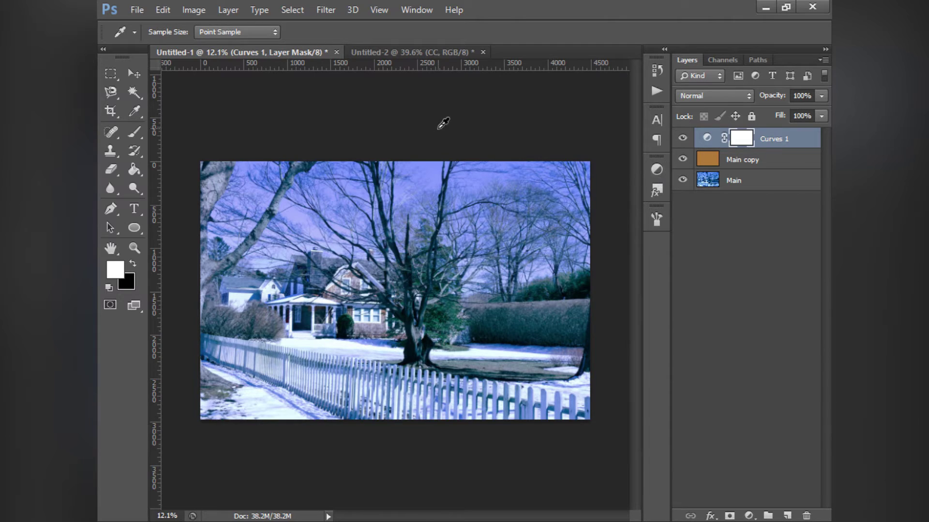
Add a second Curves adjustment layer above Curves 1.
{"action": "left_click", "coordinate": [653, 168]}
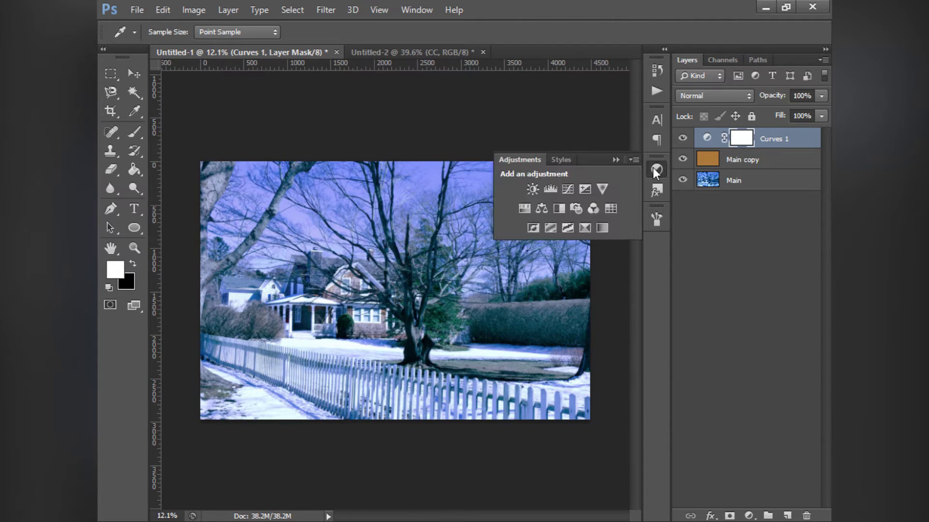
{"action": "left_click", "coordinate": [616, 160]}
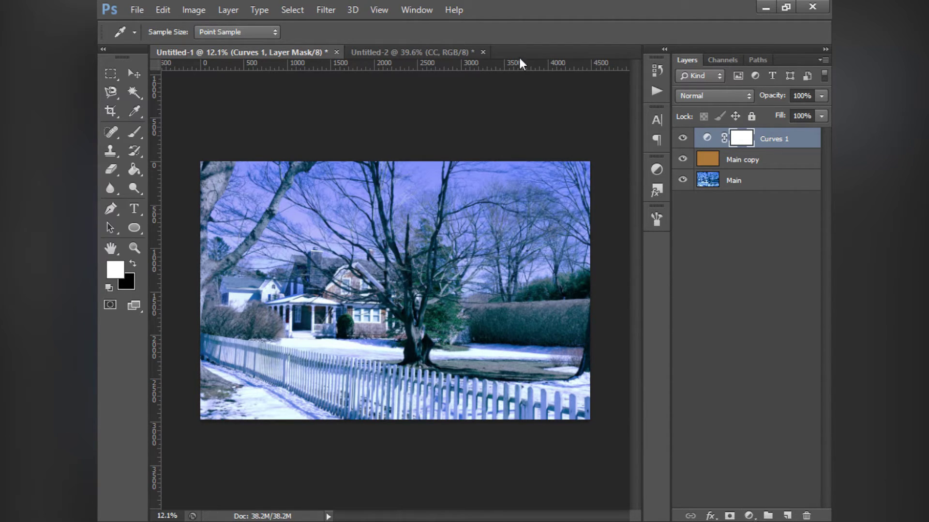
{"action": "left_click", "coordinate": [748, 515]}
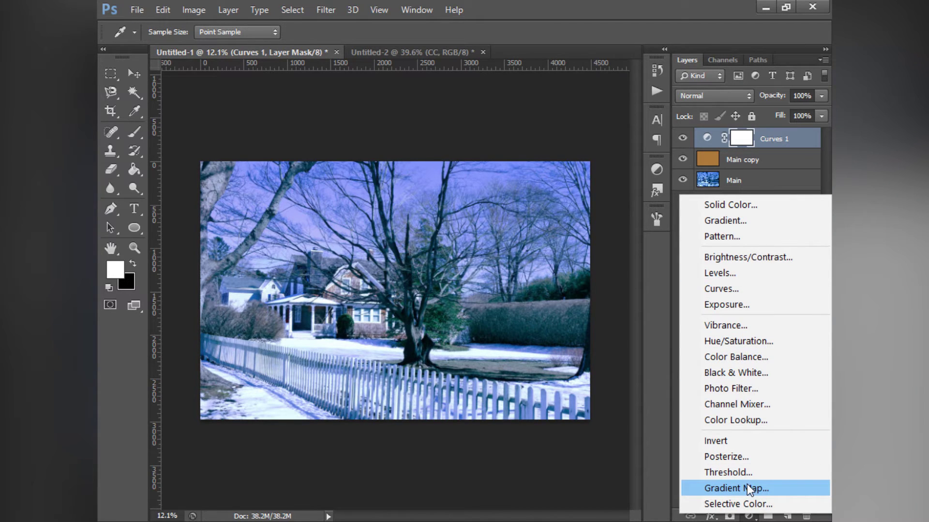
{"action": "left_click", "coordinate": [730, 290]}
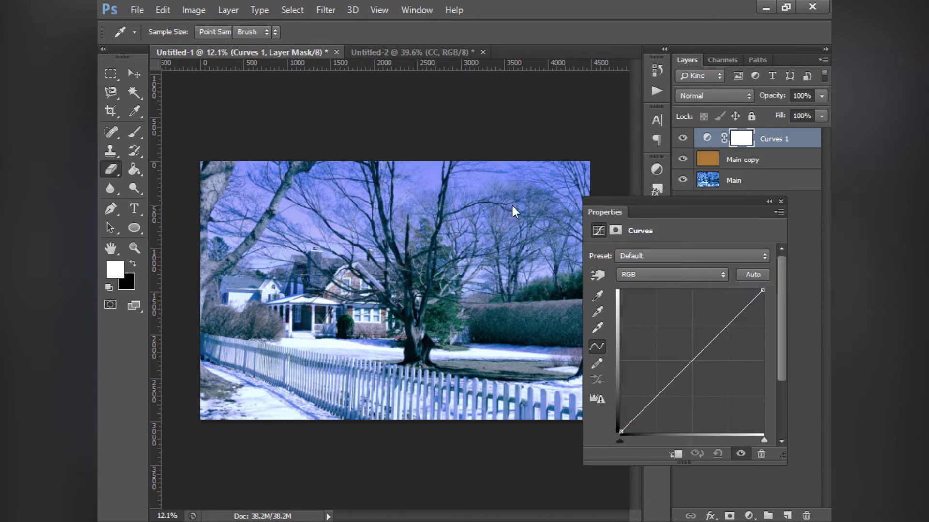
{"action": "key", "text": "e"}
{"action": "left_click_drag", "start_coordinate": [646, 211], "coordinate": [707, 227]}
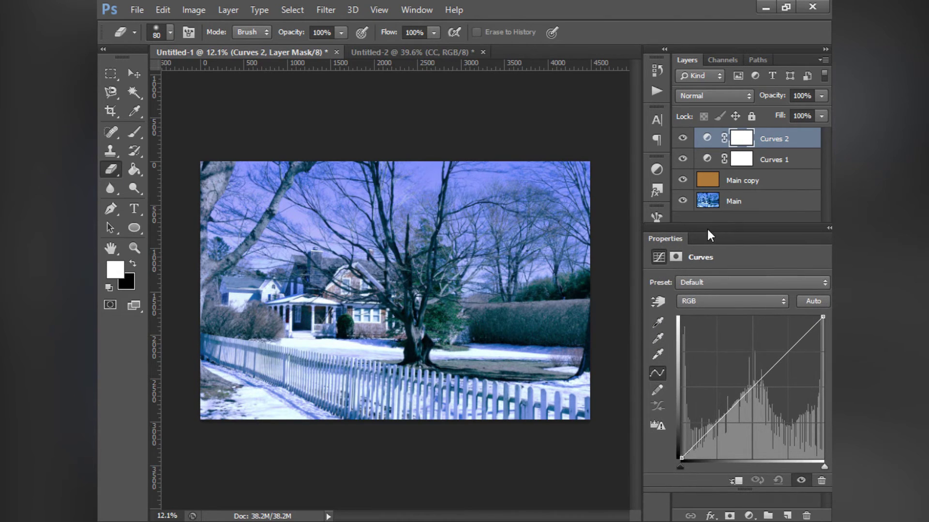
Lower the upper midtones of the Blue channel curve in the Curves 2 layer to reduce the blue.
{"action": "left_click", "coordinate": [704, 300]}
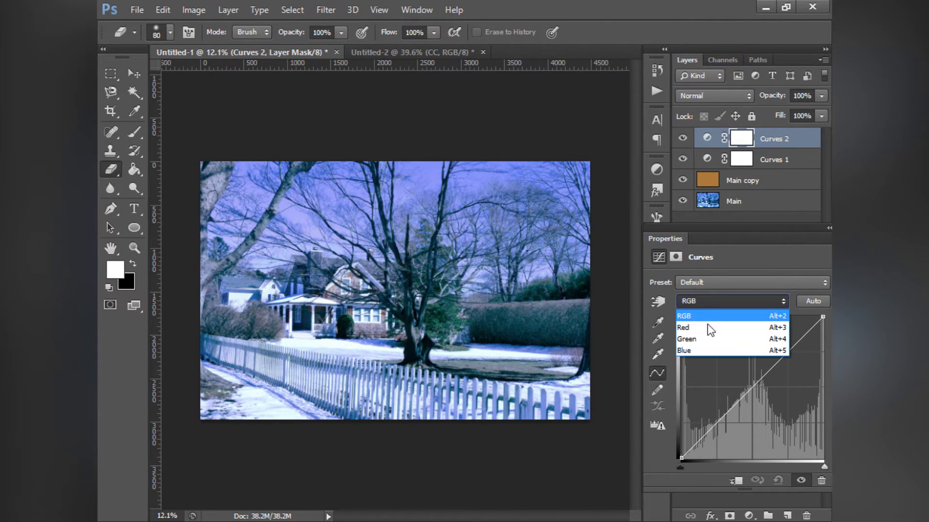
{"action": "left_click", "coordinate": [708, 349]}
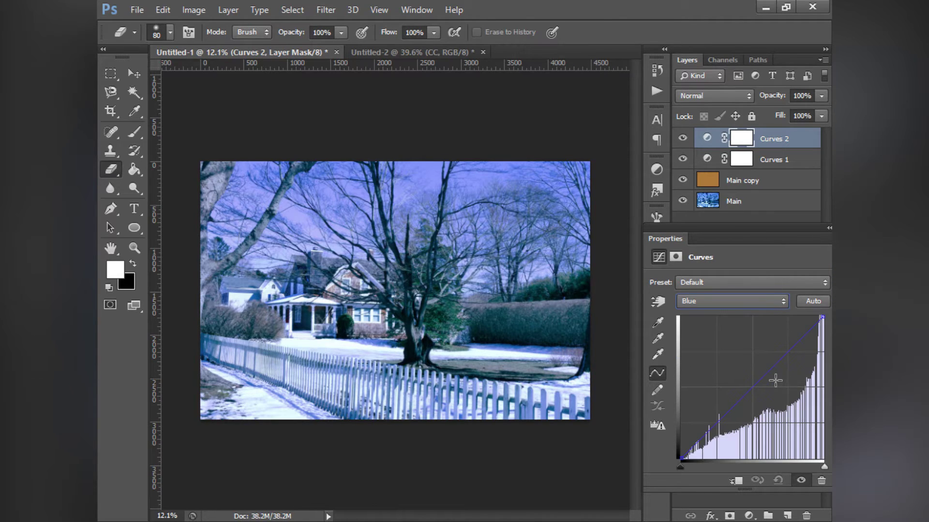
{"action": "left_click", "coordinate": [697, 303]}
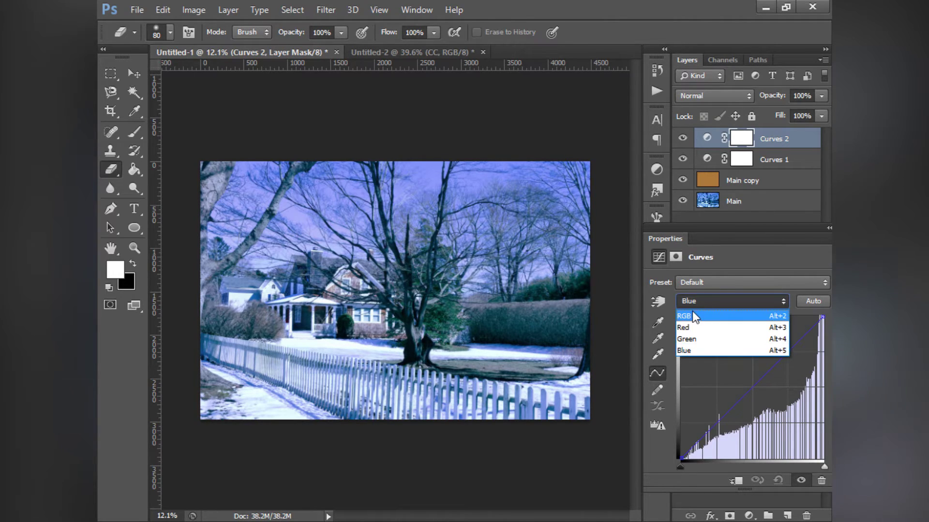
{"action": "left_click", "coordinate": [693, 315]}
{"action": "left_click", "coordinate": [693, 305]}
{"action": "left_click", "coordinate": [694, 351]}
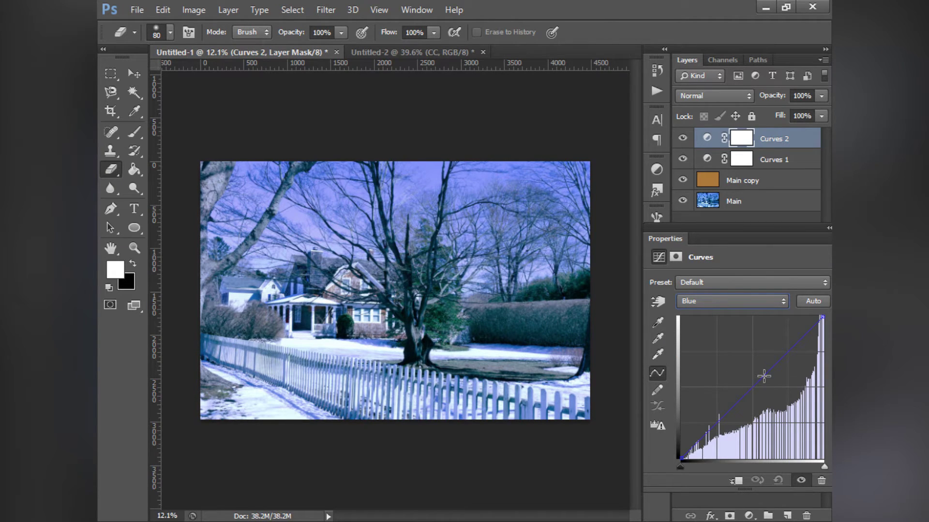
{"action": "mouse_move", "coordinate": [764, 376]}
{"action": "left_mouse_down"}
{"action": "mouse_move", "coordinate": [766, 394]}
{"action": "mouse_move", "coordinate": [768, 360]}
{"action": "mouse_move", "coordinate": [769, 412]}
{"action": "mouse_move", "coordinate": [807, 438]}
{"action": "mouse_move", "coordinate": [810, 425]}
{"action": "mouse_move", "coordinate": [767, 388]}
{"action": "mouse_move", "coordinate": [794, 451]}
{"action": "mouse_move", "coordinate": [814, 453]}
{"action": "mouse_move", "coordinate": [799, 426]}
{"action": "mouse_move", "coordinate": [822, 452]}
{"action": "mouse_move", "coordinate": [764, 389]}
{"action": "mouse_move", "coordinate": [766, 405]}
{"action": "mouse_move", "coordinate": [744, 430]}
{"action": "mouse_move", "coordinate": [796, 356]}
{"action": "mouse_move", "coordinate": [774, 388]}
{"action": "left_mouse_up"}
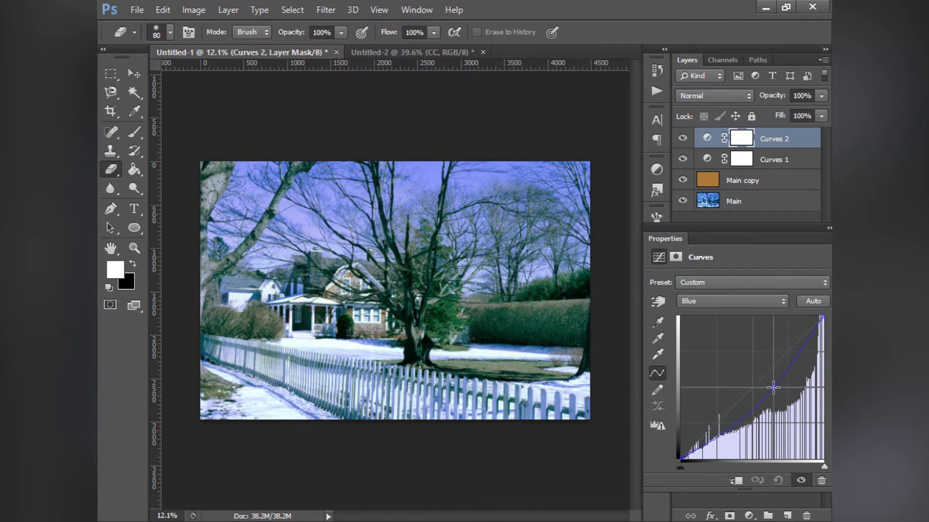
Try to raise the midtones of the Green channel curve slightly in the Curves 2 layer.
{"action": "left_click", "coordinate": [738, 303]}
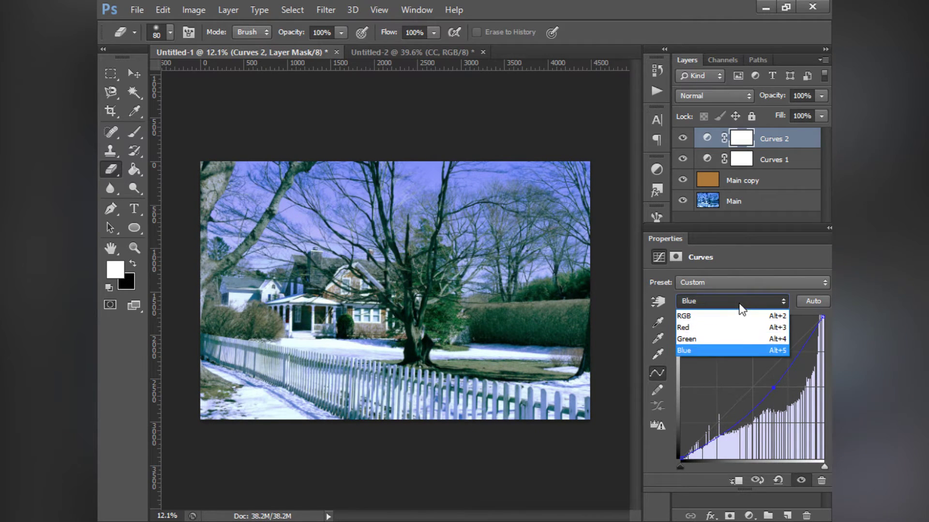
{"action": "left_click", "coordinate": [713, 338]}
{"action": "mouse_move", "coordinate": [762, 381]}
{"action": "left_mouse_down"}
{"action": "mouse_move", "coordinate": [767, 394]}
{"action": "mouse_move", "coordinate": [757, 377]}
{"action": "left_mouse_up"}
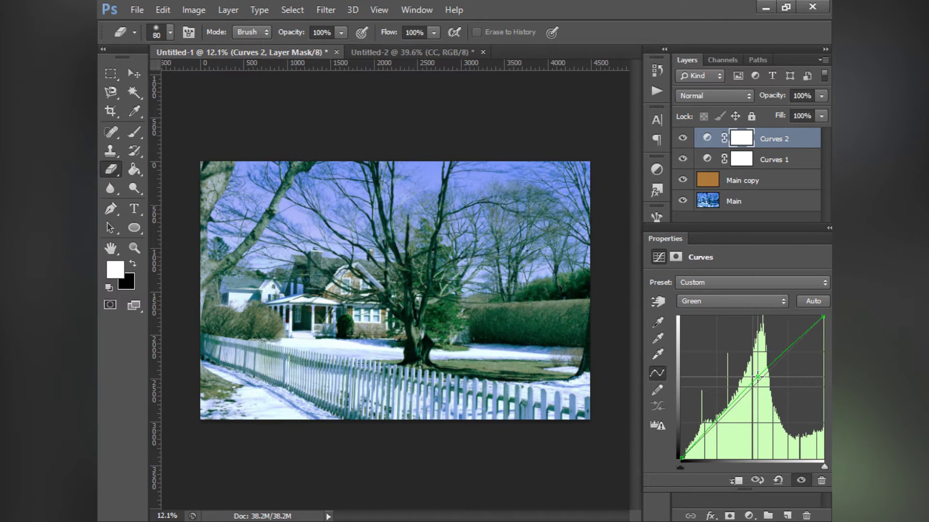
{"action": "key", "text": "ctrl+z"}
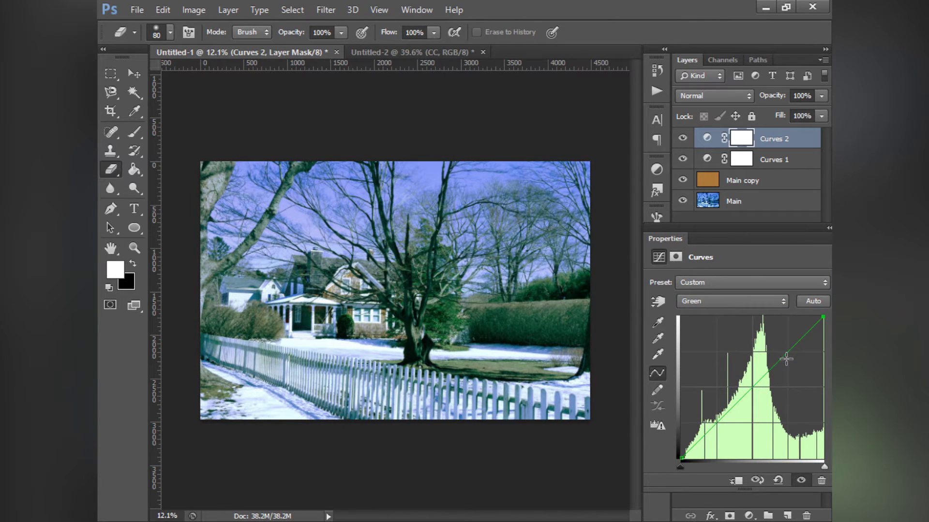
Try adjusting the midtones and highlights of the Red channel curve in the Curves 2 layer.
{"action": "left_click", "coordinate": [730, 305]}
{"action": "left_click", "coordinate": [716, 351]}
{"action": "left_click", "coordinate": [723, 300]}
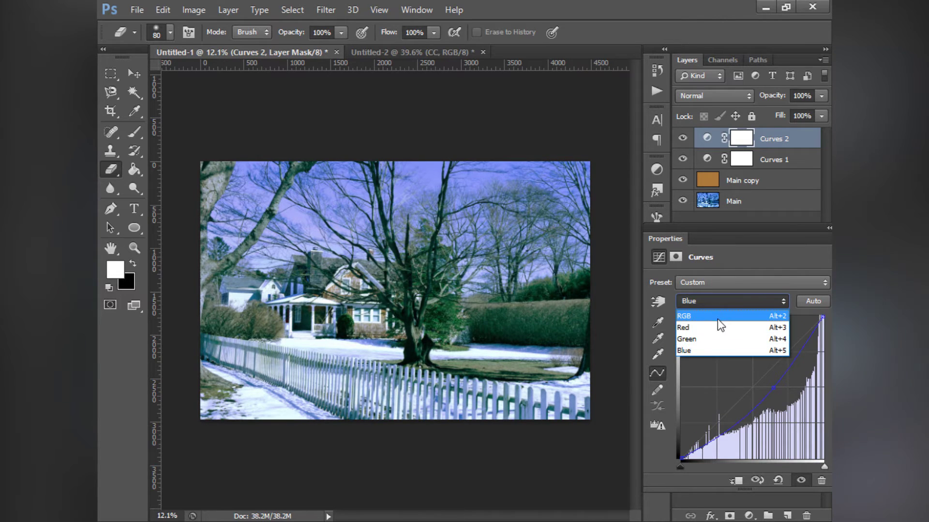
{"action": "left_click", "coordinate": [718, 320]}
{"action": "left_click", "coordinate": [715, 301]}
{"action": "left_click", "coordinate": [710, 328]}
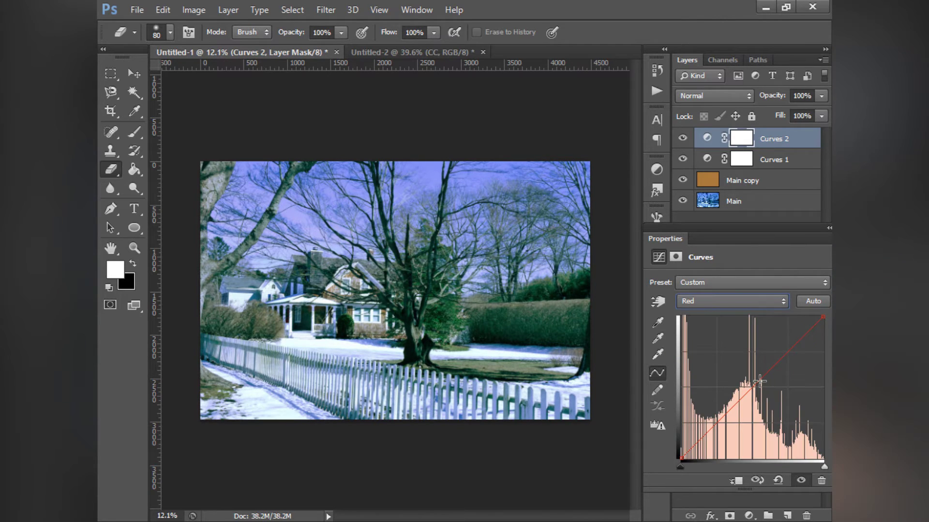
{"action": "left_click_drag", "start_coordinate": [759, 382], "coordinate": [737, 415]}
{"action": "left_click", "coordinate": [793, 340]}
{"action": "key", "text": "Delete"}
{"action": "left_click_drag", "start_coordinate": [793, 340], "coordinate": [793, 346]}
Refine the Blue channel curve in Curves 2 with one extra point in the lower midtones and a lowered point in the highlights.
{"action": "left_click", "coordinate": [723, 300]}
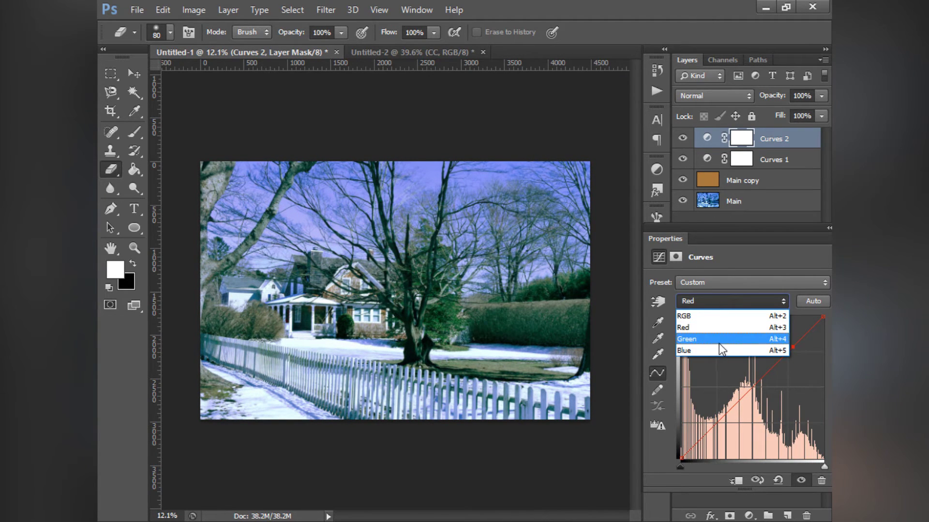
{"action": "left_click", "coordinate": [718, 345]}
{"action": "mouse_move", "coordinate": [735, 426]}
{"action": "left_mouse_down"}
{"action": "mouse_move", "coordinate": [732, 401]}
{"action": "mouse_move", "coordinate": [736, 420]}
{"action": "left_mouse_up"}
{"action": "key", "text": "Delete"}
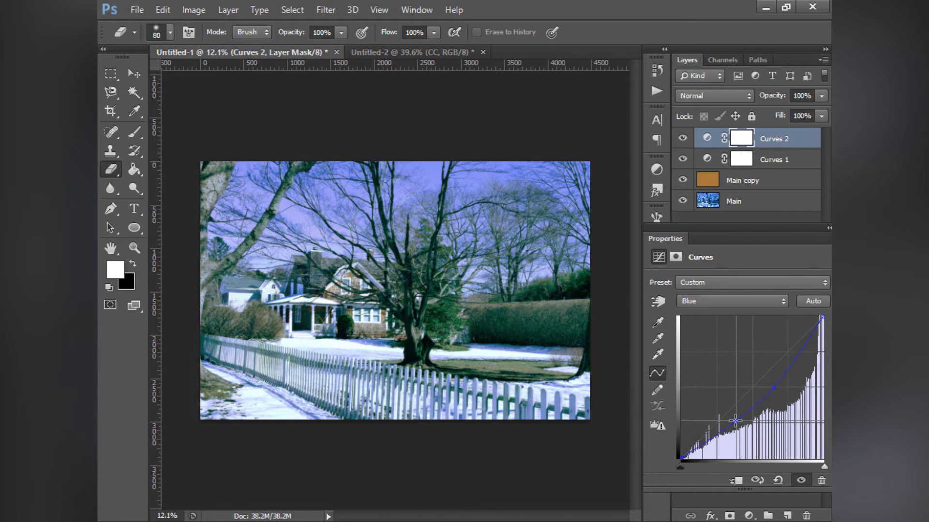
{"action": "mouse_move", "coordinate": [808, 344]}
{"action": "left_mouse_down"}
{"action": "mouse_move", "coordinate": [789, 343]}
{"action": "mouse_move", "coordinate": [813, 359]}
{"action": "mouse_move", "coordinate": [811, 349]}
{"action": "left_mouse_up"}
{"action": "left_click_drag", "start_coordinate": [810, 349], "coordinate": [809, 347]}
{"action": "left_click_drag", "start_coordinate": [787, 230], "coordinate": [649, 239]}
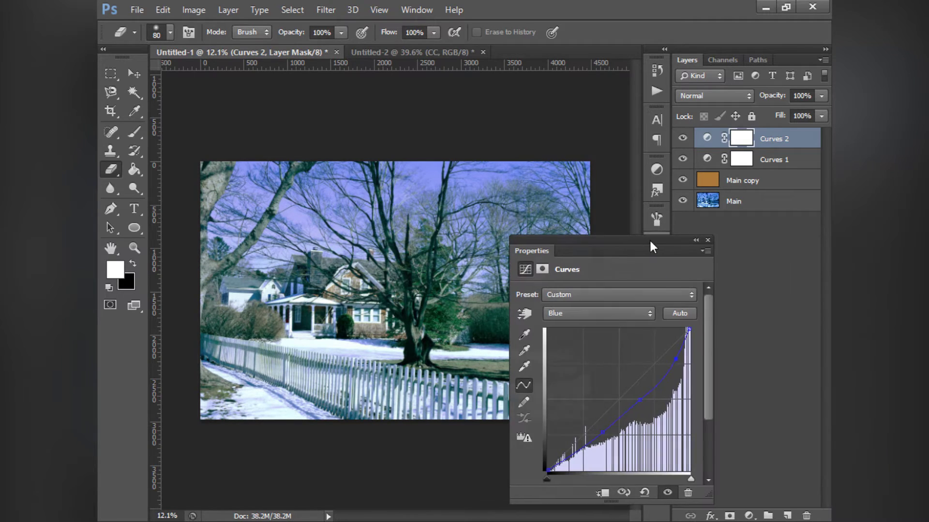
{"action": "left_click", "coordinate": [709, 242]}
Examine the house, porch, snow and picket fence up close for remaining colour cast.
{"action": "key", "text": "ctrl+plus"}
{"action": "key", "text": "ctrl+plus"}
{"action": "key", "text": "ctrl+plus"}
{"action": "key", "text": "ctrl+plus"}
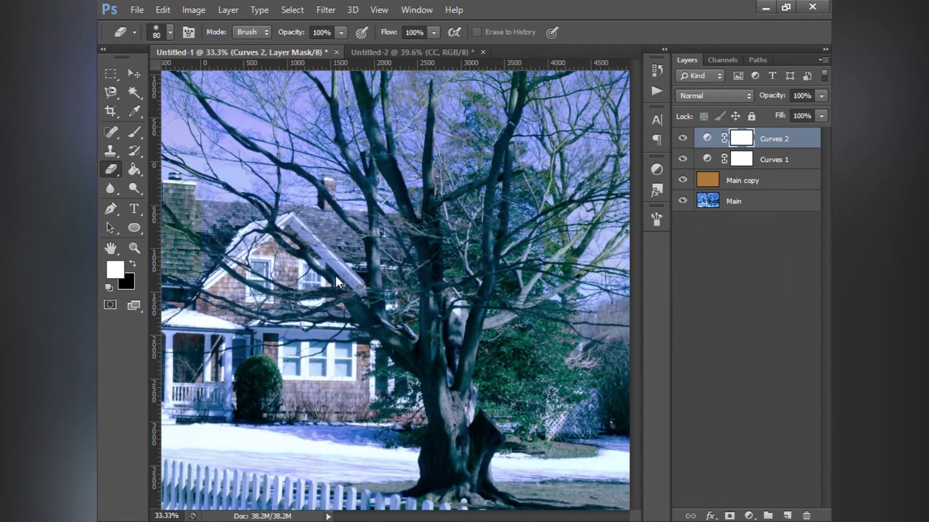
{"action": "left_click_drag", "start_coordinate": [311, 378], "coordinate": [515, 339]}
{"action": "key", "text": "ctrl+plus"}
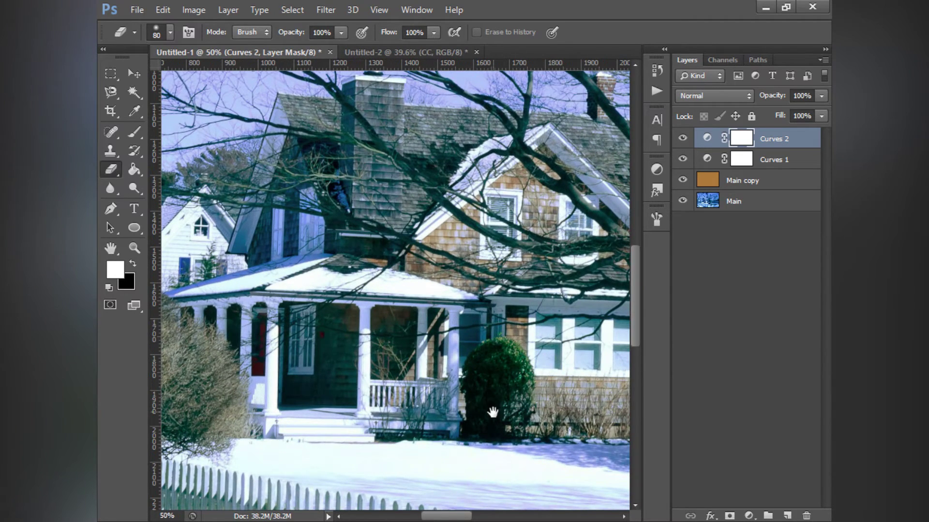
{"action": "mouse_move", "coordinate": [492, 412]}
{"action": "left_mouse_down"}
{"action": "mouse_move", "coordinate": [316, 315]}
{"action": "mouse_move", "coordinate": [513, 198]}
{"action": "left_mouse_up"}
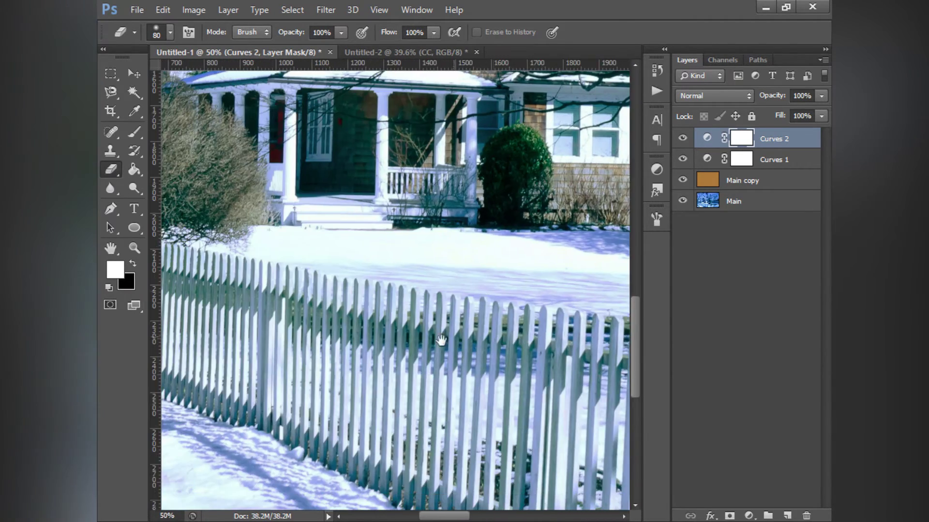
{"action": "left_click_drag", "start_coordinate": [430, 349], "coordinate": [547, 240]}
{"action": "key", "text": "ctrl+0"}
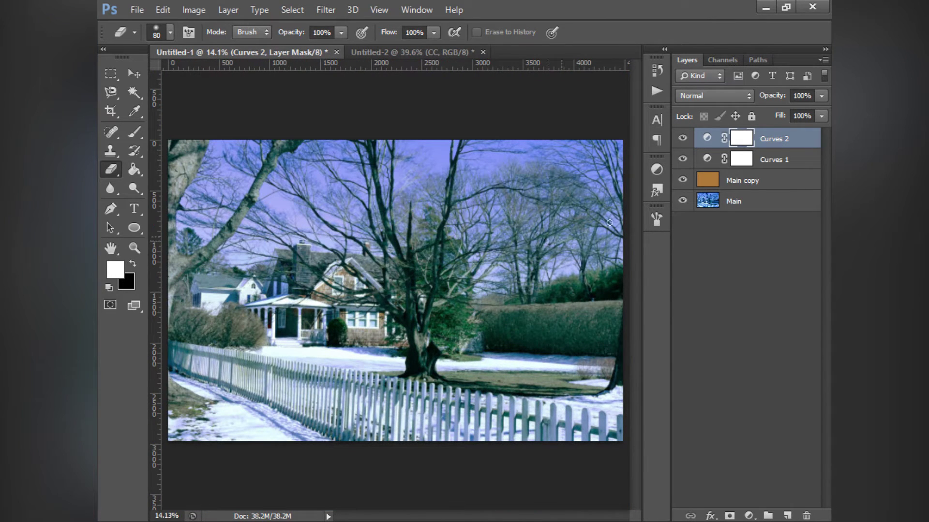
Duplicate the Main copy layer at 20% opacity and merge the duplicate down into Main copy.
{"action": "left_click", "coordinate": [751, 185]}
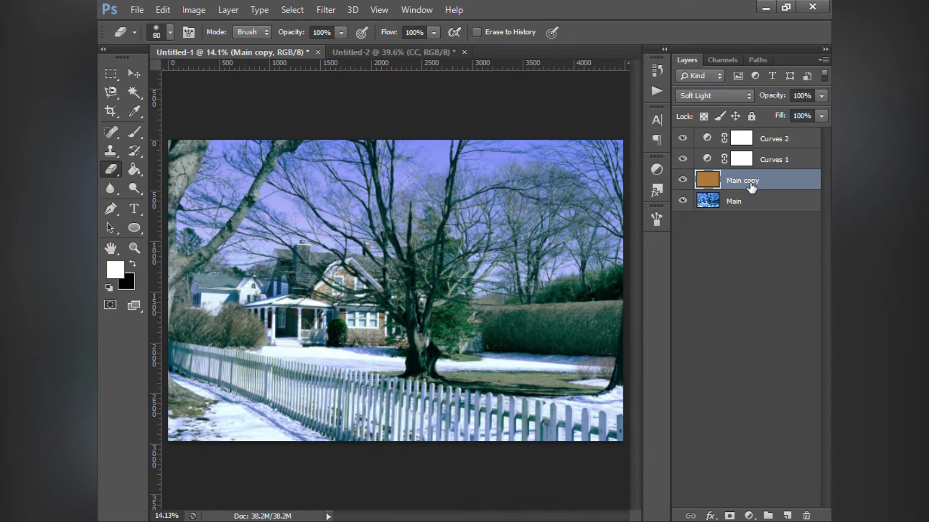
{"action": "key", "text": "ctrl+j"}
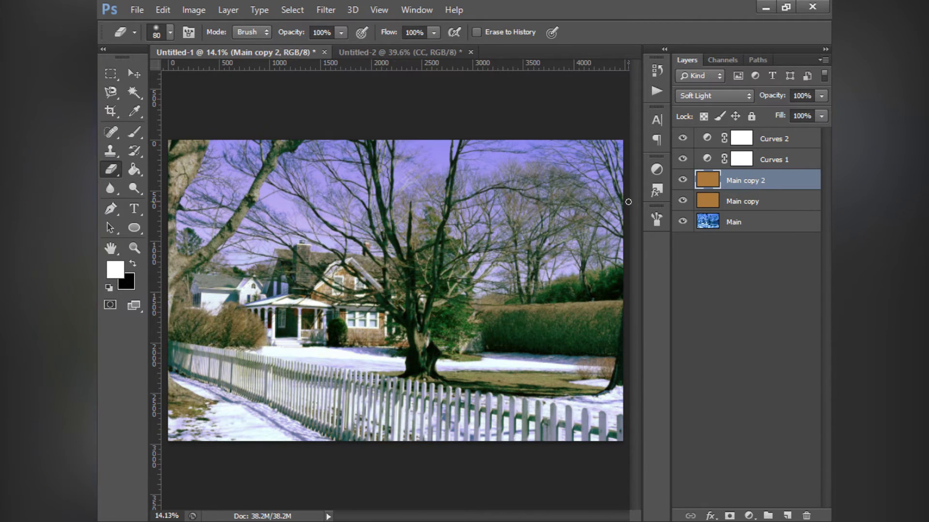
{"action": "left_click", "coordinate": [803, 95]}
{"action": "type", "text": "20"}
{"action": "key", "text": "Return"}
{"action": "mouse_move", "coordinate": [686, 182]}
{"action": "left_mouse_down"}
{"action": "mouse_move", "coordinate": [687, 205]}
{"action": "mouse_move", "coordinate": [683, 181]}
{"action": "left_mouse_up"}
{"action": "key", "text": "ctrl+e"}
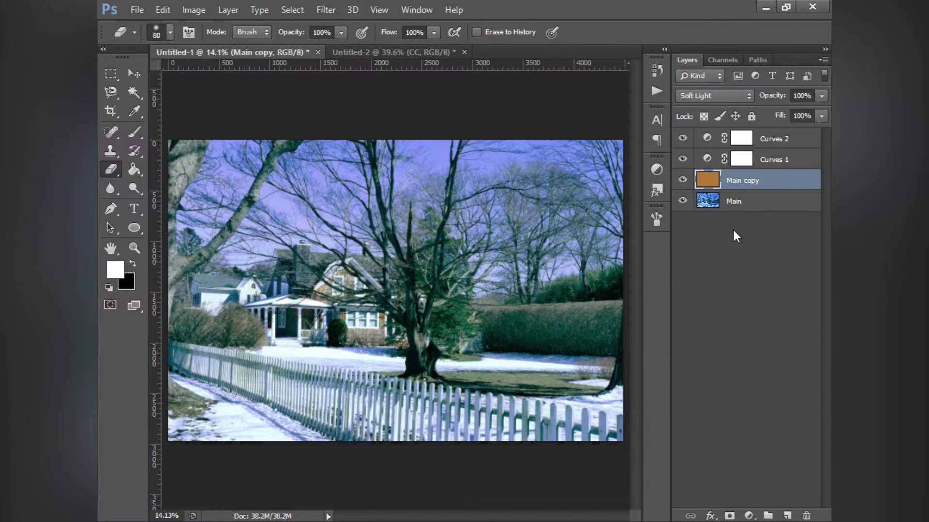
Add a Brightness/Contrast adjustment layer above Curves 2 and raise its contrast slightly.
{"action": "left_click", "coordinate": [761, 144]}
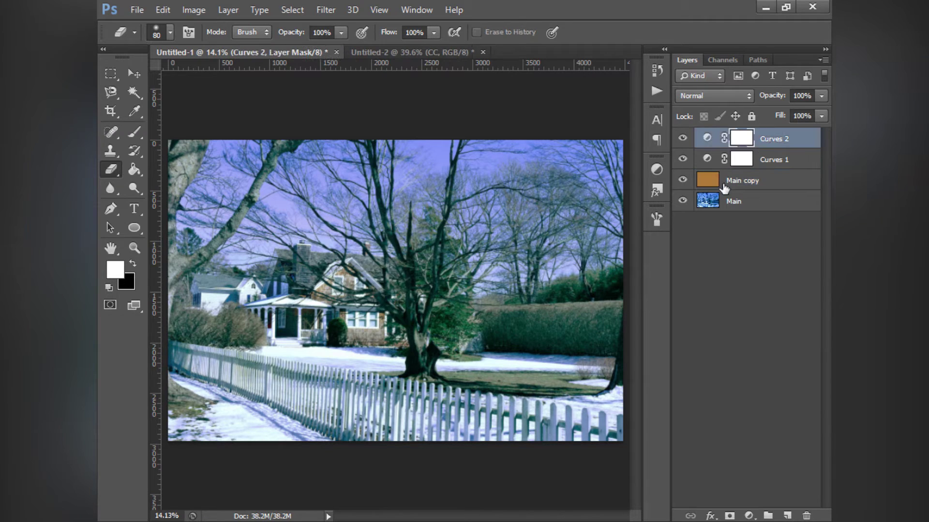
{"action": "left_click", "coordinate": [657, 169]}
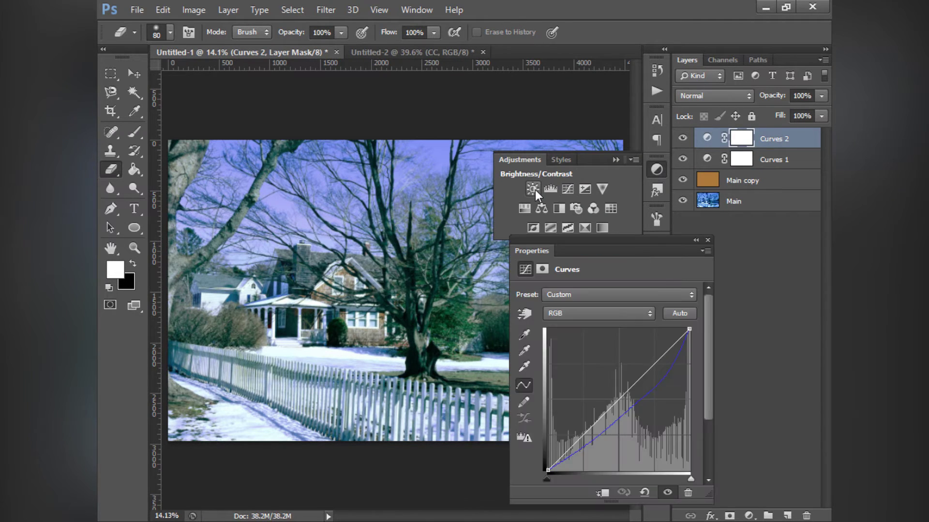
{"action": "left_click", "coordinate": [533, 189]}
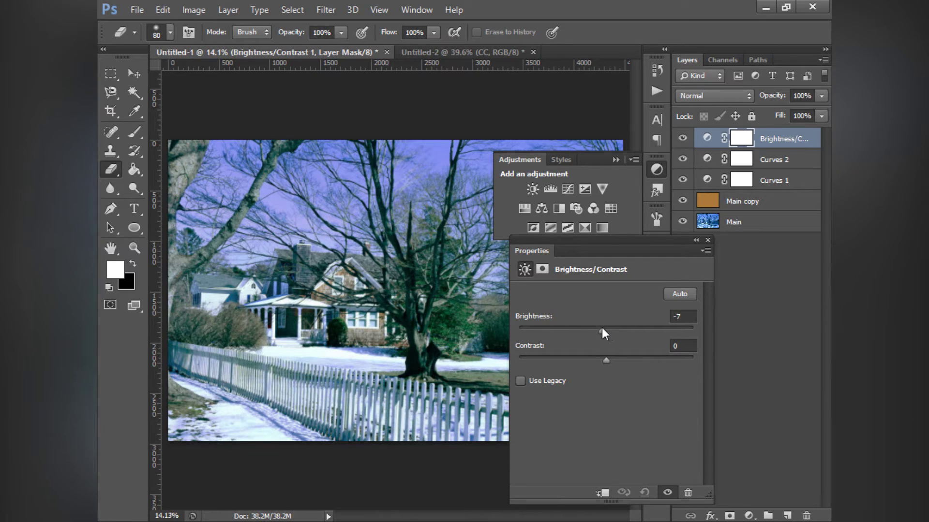
{"action": "left_click_drag", "start_coordinate": [605, 362], "coordinate": [619, 363]}
{"action": "left_click", "coordinate": [708, 240]}
{"action": "left_click", "coordinate": [615, 159]}
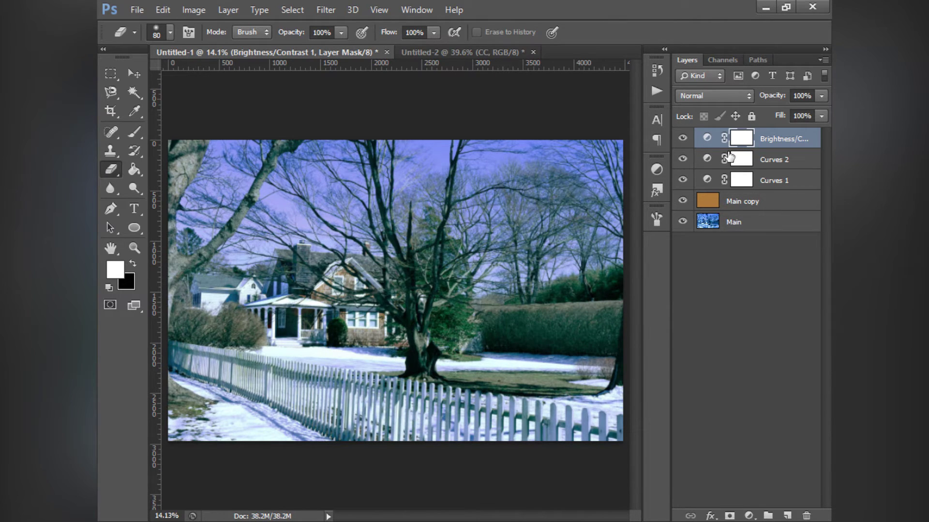
Group all layers above Main and toggle the group's visibility to compare the correction with the original photo.
{"action": "left_click", "coordinate": [773, 204], "text": "shift"}
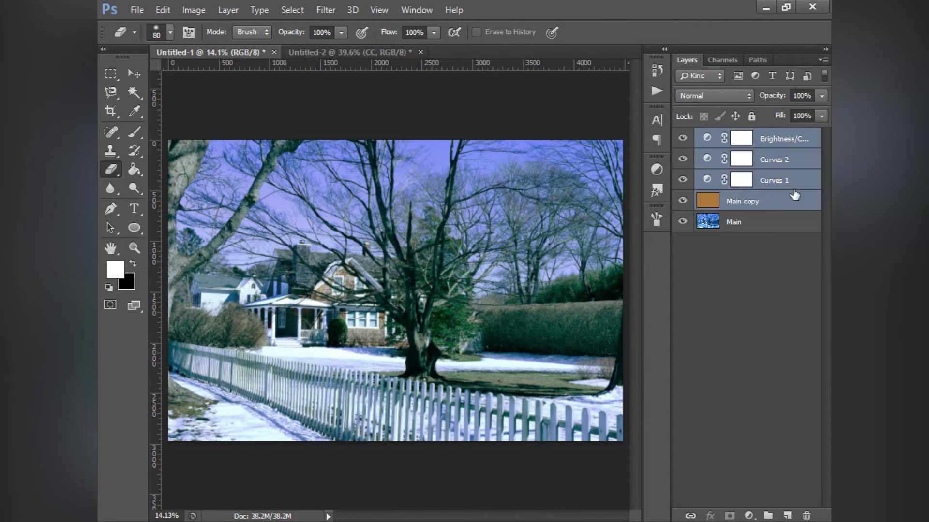
{"action": "key", "text": "ctrl+g"}
{"action": "left_click", "coordinate": [678, 136]}
{"action": "left_click", "coordinate": [678, 137]}
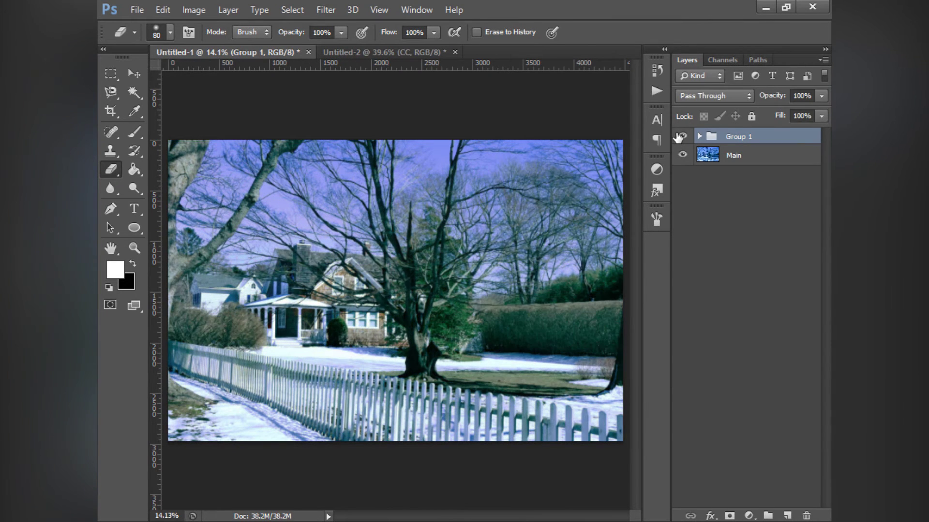
Toggle Group 1 to compare the corrected house photo with the original and review the layers inside the group.
{"action": "left_click", "coordinate": [678, 136]}
{"action": "left_click", "coordinate": [678, 137]}
{"action": "left_click", "coordinate": [678, 137]}
{"action": "left_click", "coordinate": [678, 136]}
{"action": "left_click", "coordinate": [699, 137]}
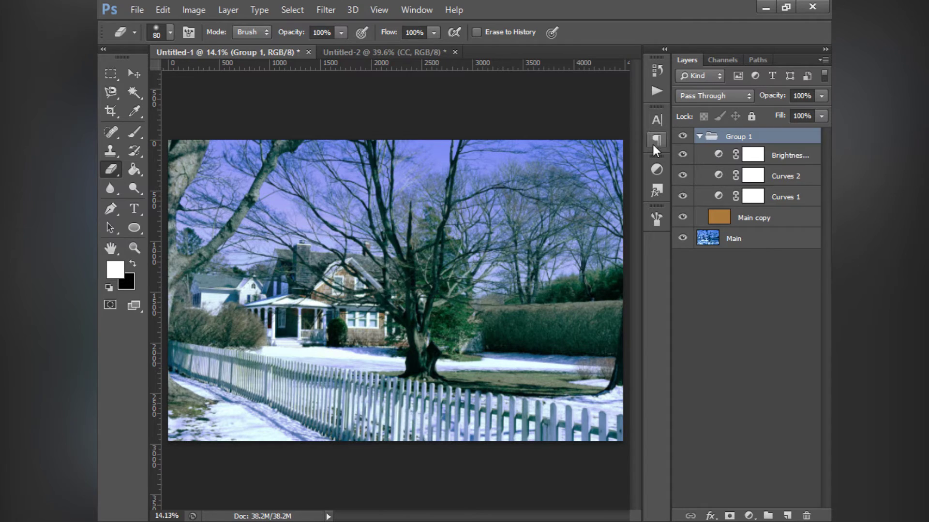
{"action": "left_click", "coordinate": [762, 221]}
{"action": "left_click", "coordinate": [770, 257]}
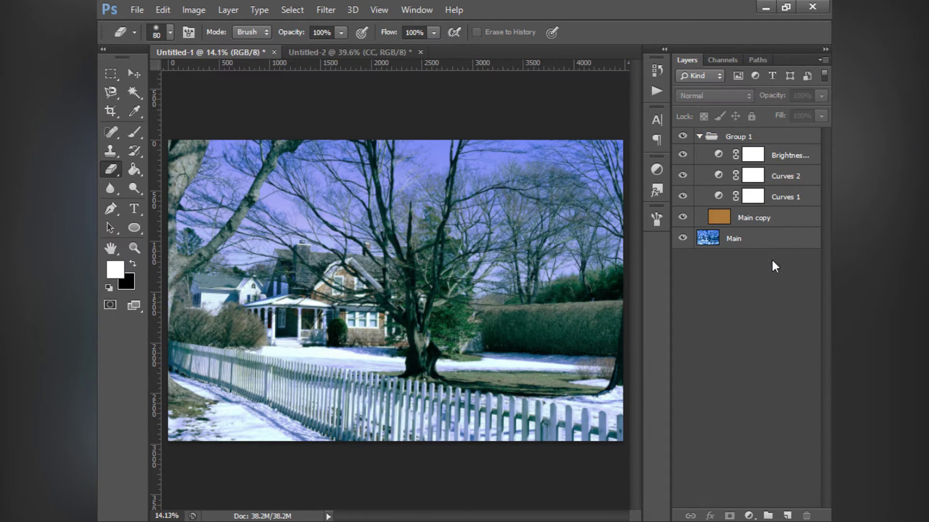
{"action": "left_click", "coordinate": [765, 225]}
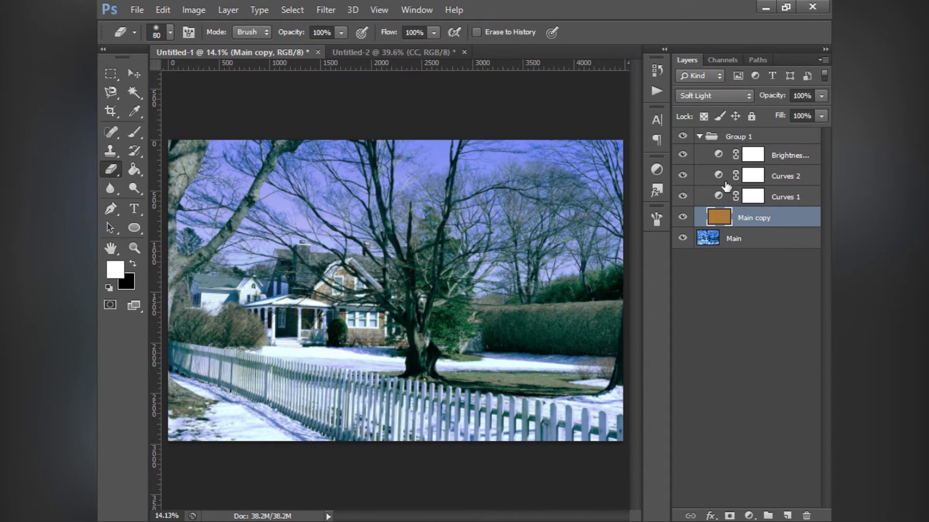
{"action": "left_click", "coordinate": [699, 138]}
{"action": "left_click", "coordinate": [695, 172]}
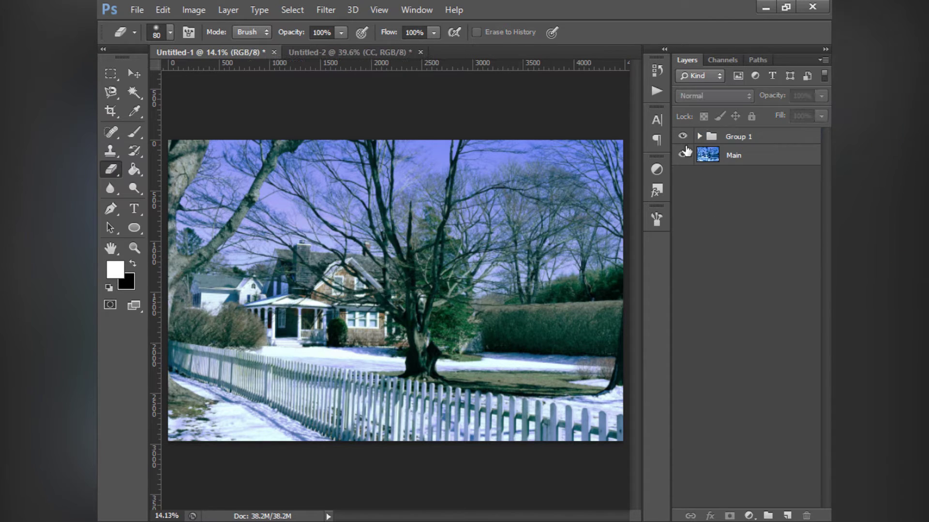
Examine the house and large tree up close and compare the full photo with Group 1 hidden and shown.
{"action": "left_click", "coordinate": [683, 137]}
{"action": "left_click", "coordinate": [682, 138]}
{"action": "key", "text": "ctrl+plus"}
{"action": "key", "text": "ctrl+plus"}
{"action": "key", "text": "ctrl+plus"}
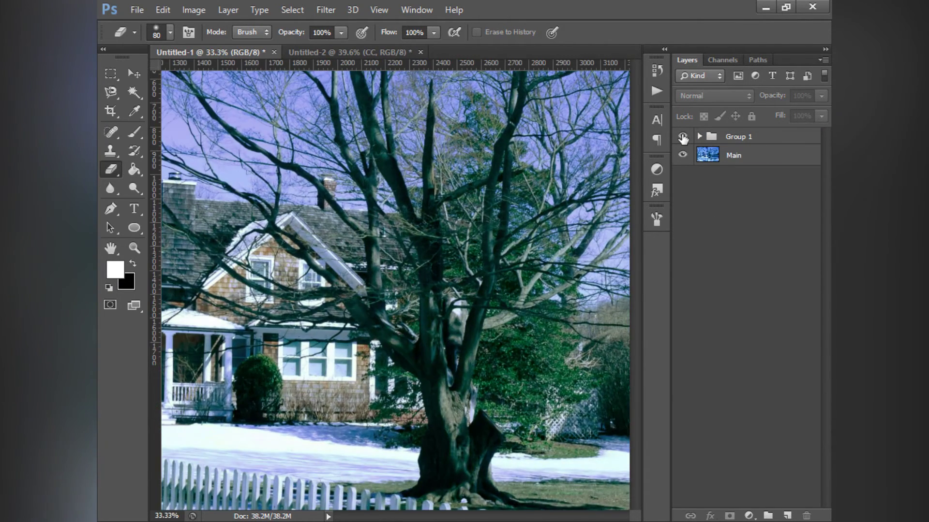
{"action": "key", "text": "ctrl+plus"}
{"action": "key", "text": "ctrl+minus"}
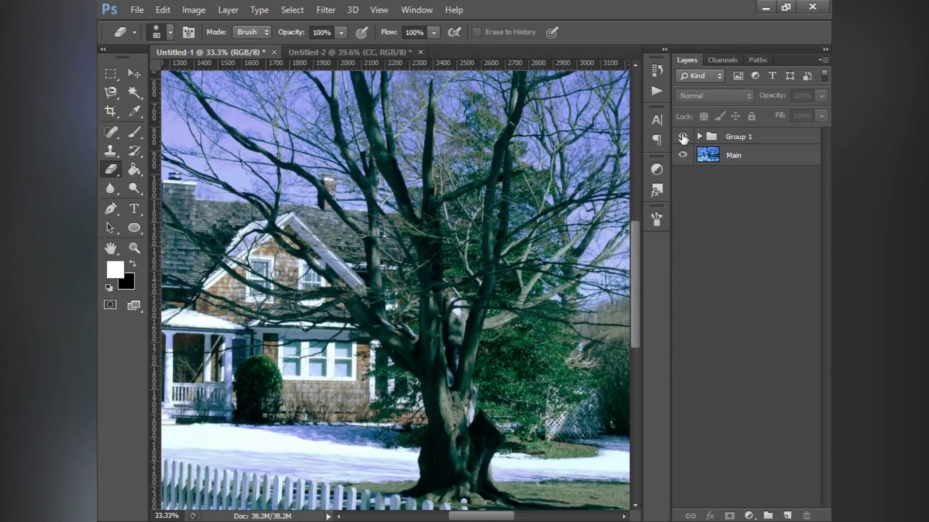
{"action": "key", "text": "ctrl+plus"}
{"action": "key", "text": "ctrl+plus"}
{"action": "key", "text": "ctrl+0"}
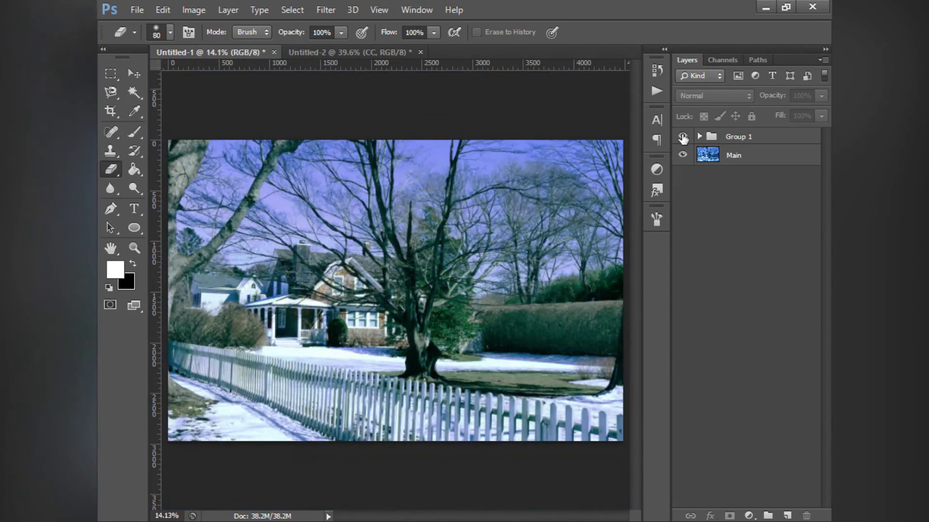
{"action": "left_click", "coordinate": [683, 137]}
{"action": "left_click", "coordinate": [683, 138]}
{"action": "left_click", "coordinate": [683, 138]}
Switch to the Untitled-2 portrait and compare it with the CC group shown and hidden.
{"action": "left_click", "coordinate": [364, 53]}
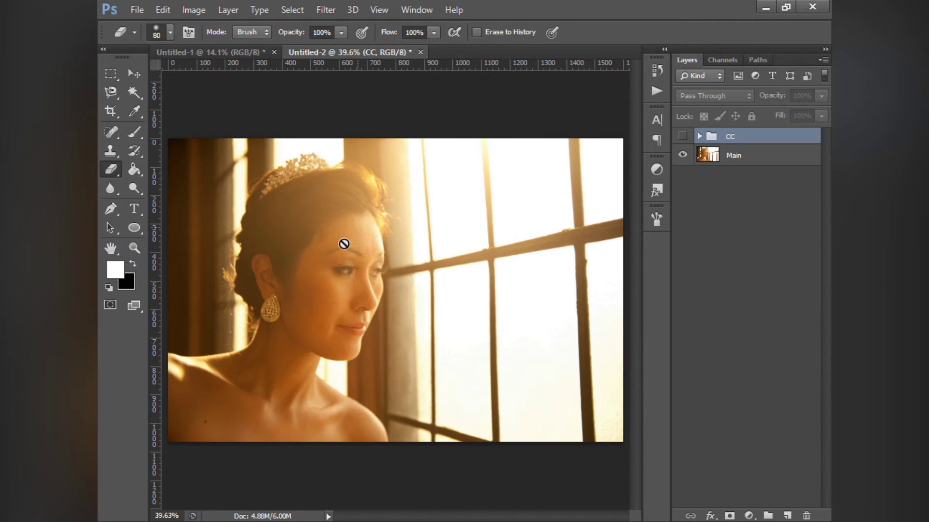
{"action": "left_click", "coordinate": [682, 136]}
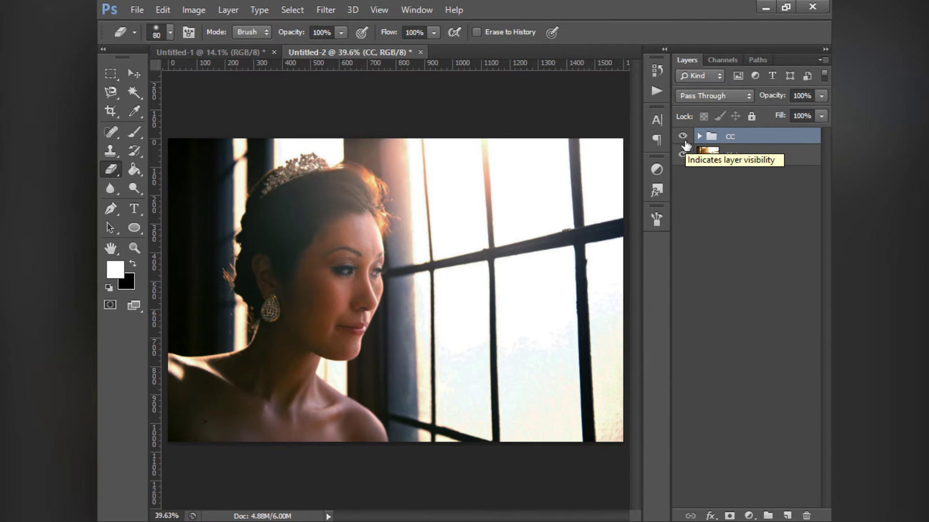
{"action": "left_click", "coordinate": [684, 139]}
{"action": "left_click", "coordinate": [683, 139]}
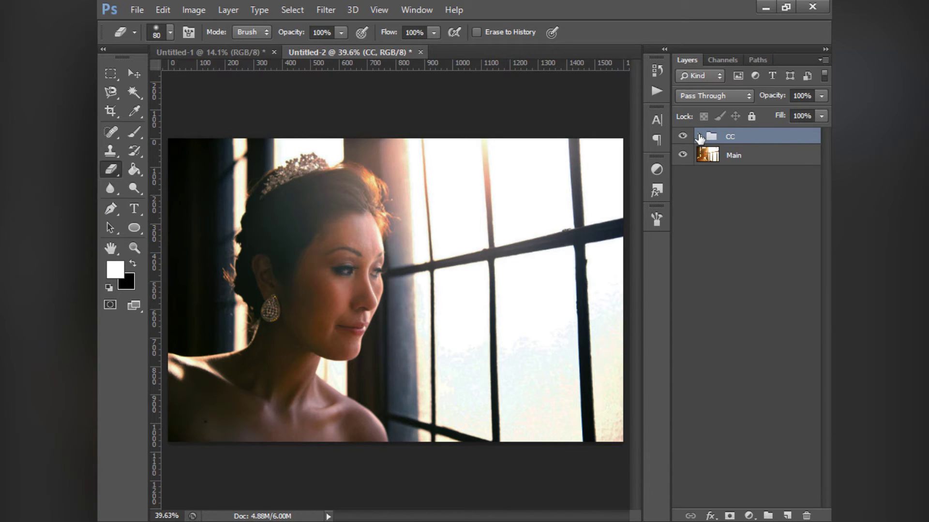
Delete the CC group so that only the Main layer remains in the portrait document.
{"action": "key", "text": "ctrl+plus"}
{"action": "key", "text": "ctrl+0"}
{"action": "key", "text": "Delete"}
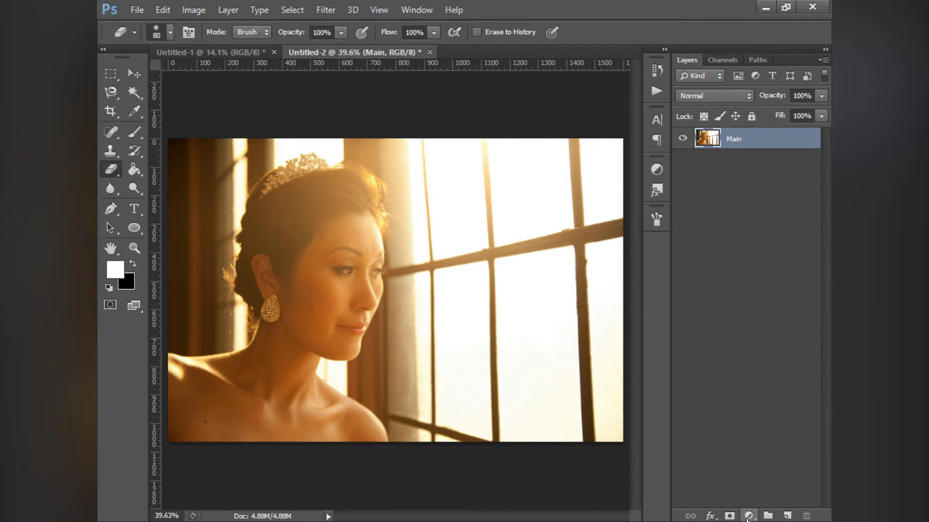
Duplicate the Main layer and apply the Average blur to the copy, checking its colour against the portrait's cast.
{"action": "key", "text": "ctrl+j"}
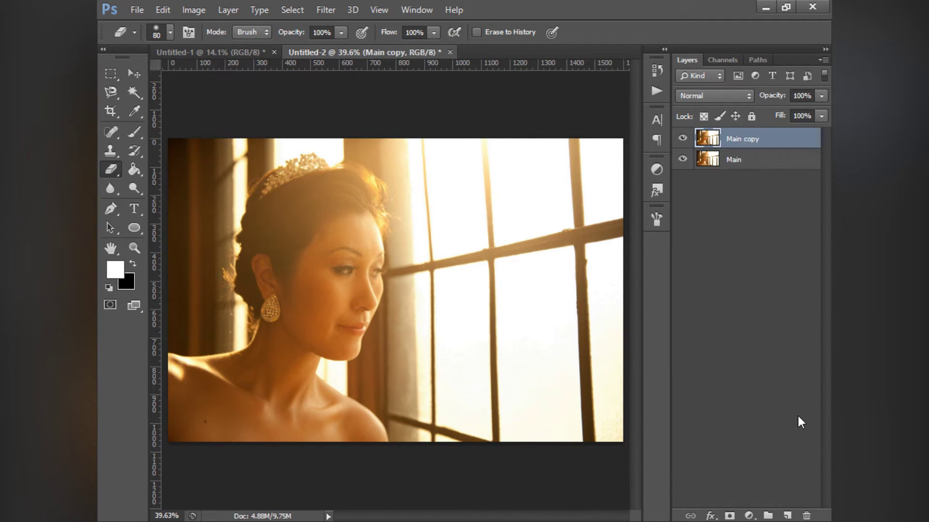
{"action": "left_click", "coordinate": [329, 10]}
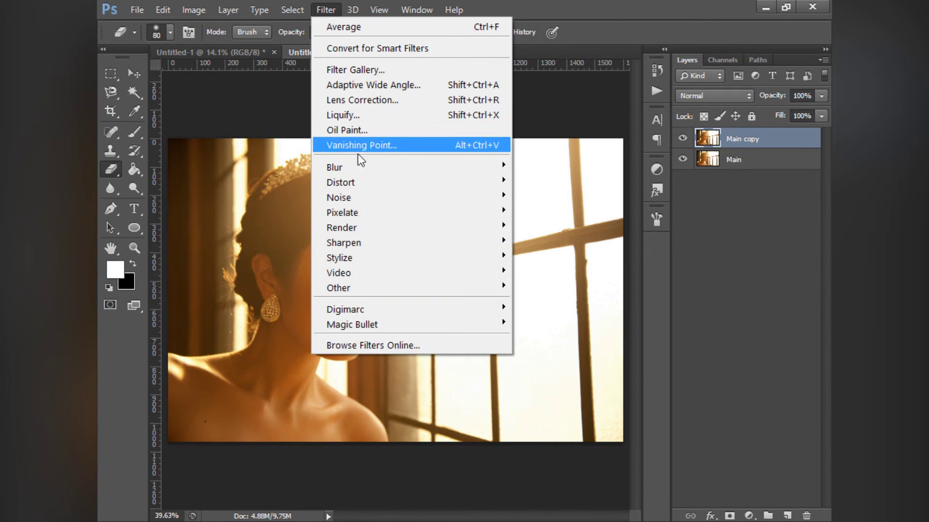
{"action": "mouse_move", "coordinate": [356, 171]}
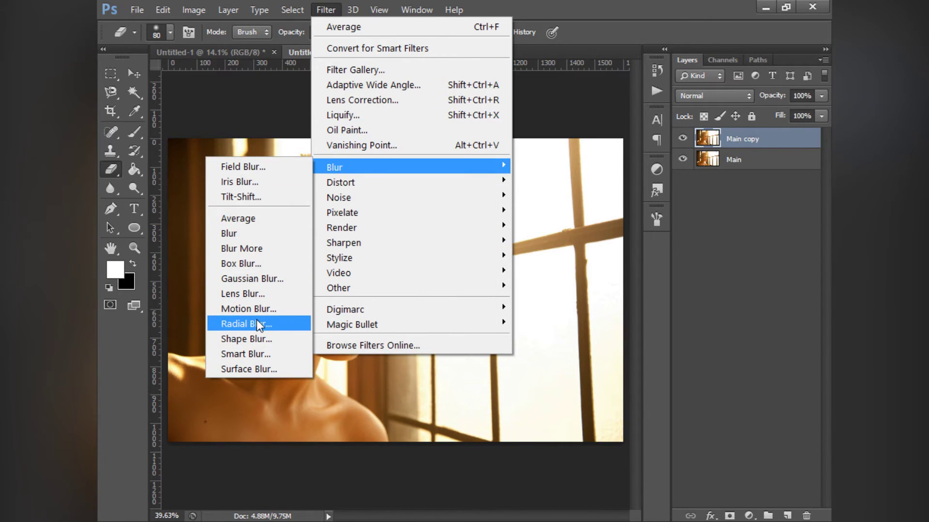
{"action": "left_click", "coordinate": [262, 217]}
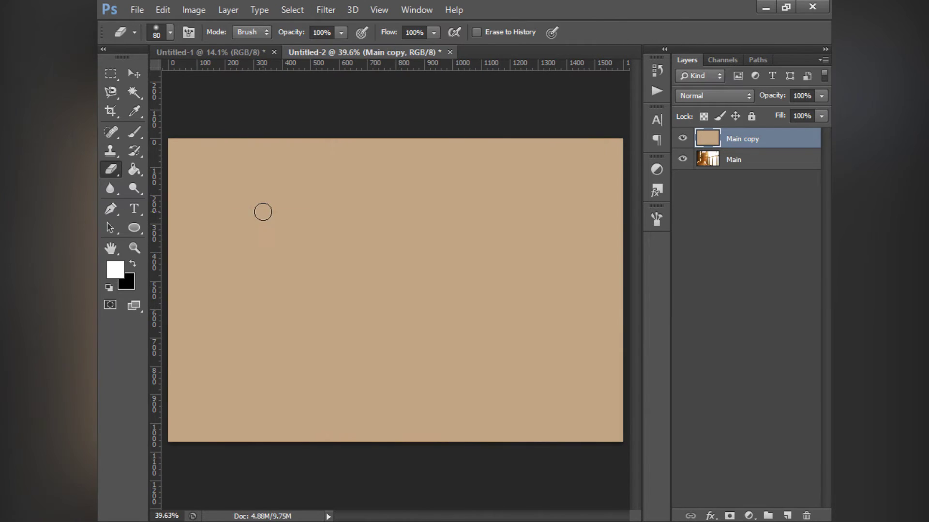
{"action": "left_click", "coordinate": [682, 138]}
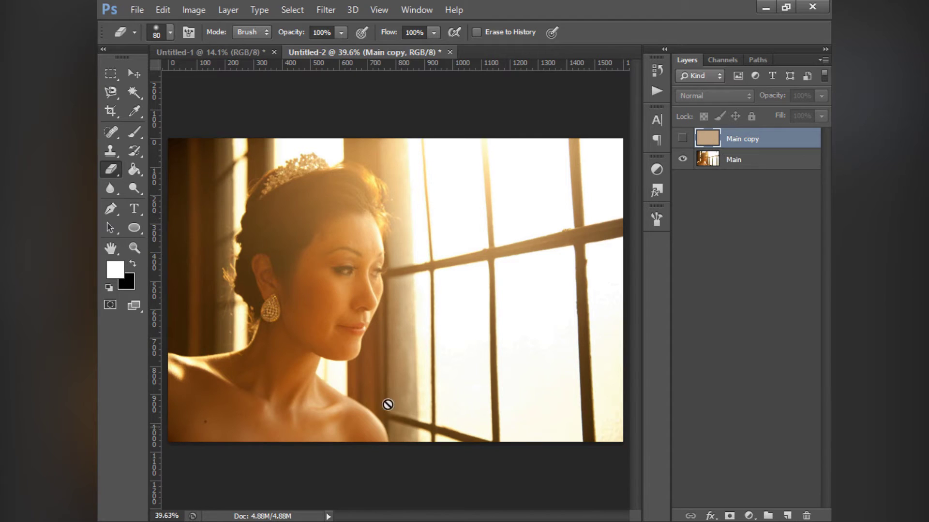
{"action": "left_click", "coordinate": [682, 138]}
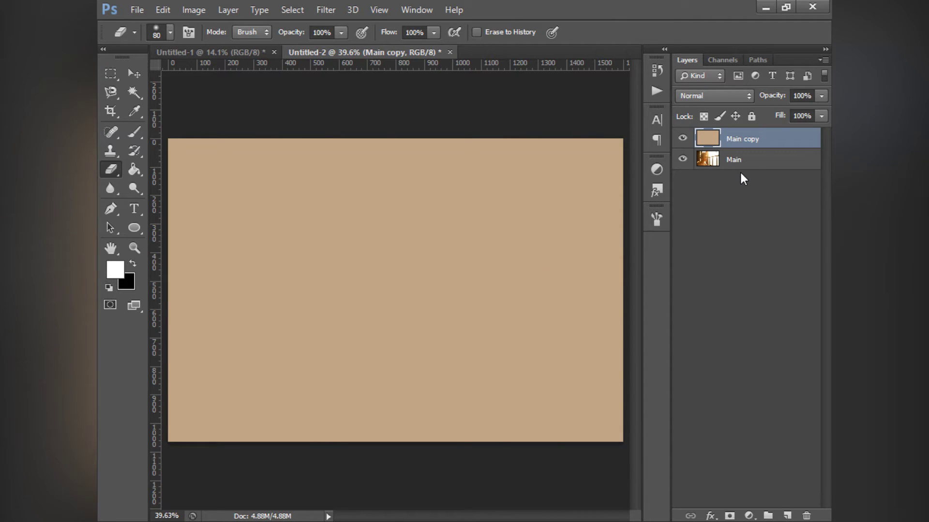
Invert the Main copy layer's colour and set its blend mode to Soft Light.
{"action": "key", "text": "ctrl+i"}
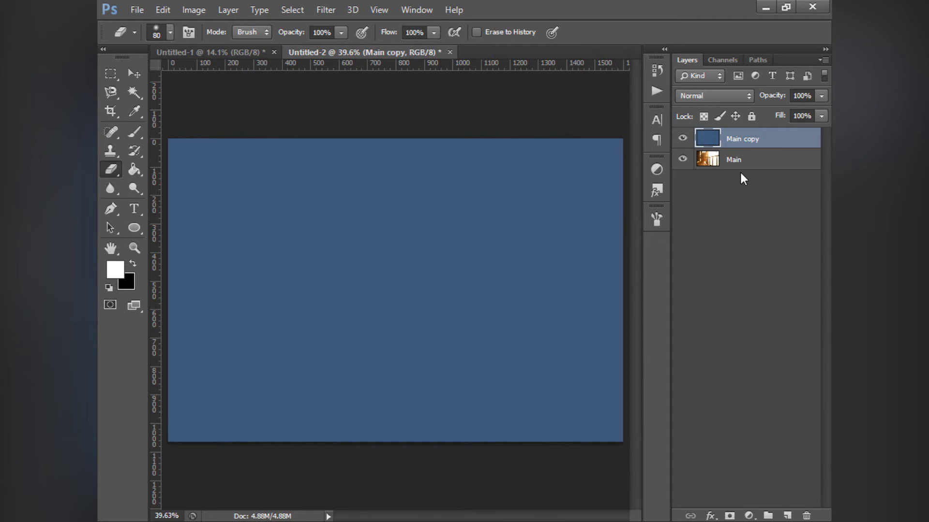
{"action": "left_click", "coordinate": [712, 98]}
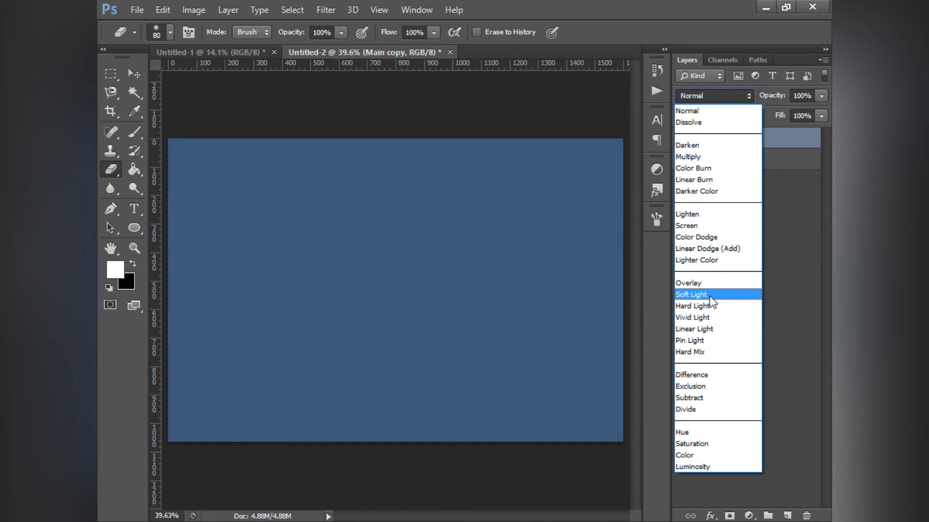
{"action": "left_click", "coordinate": [699, 95]}
{"action": "left_click", "coordinate": [699, 96]}
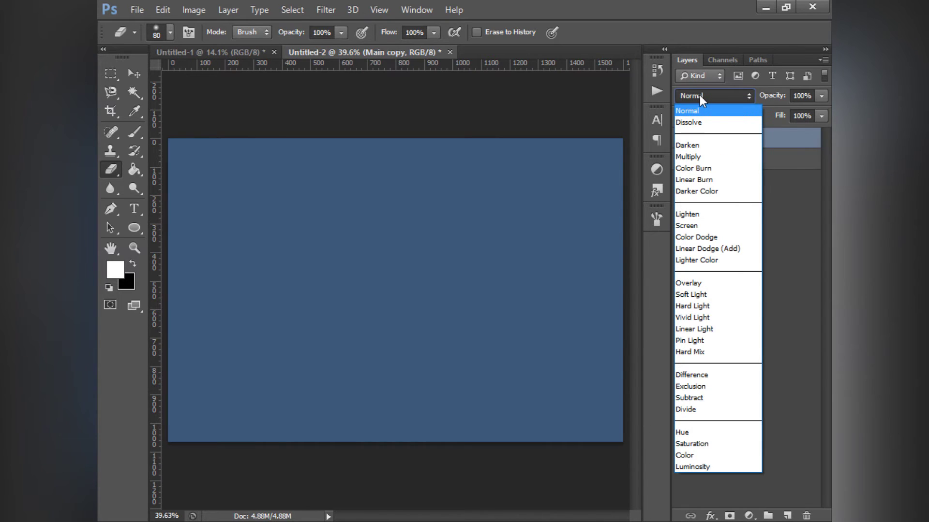
{"action": "left_click", "coordinate": [713, 295]}
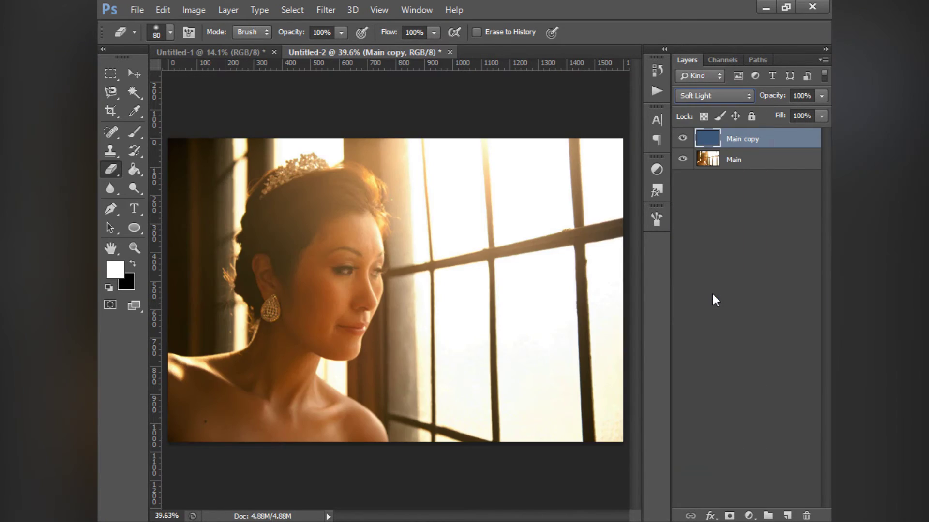
Compare the portrait with the Soft Light Main copy layer hidden and shown.
{"action": "left_click", "coordinate": [682, 139]}
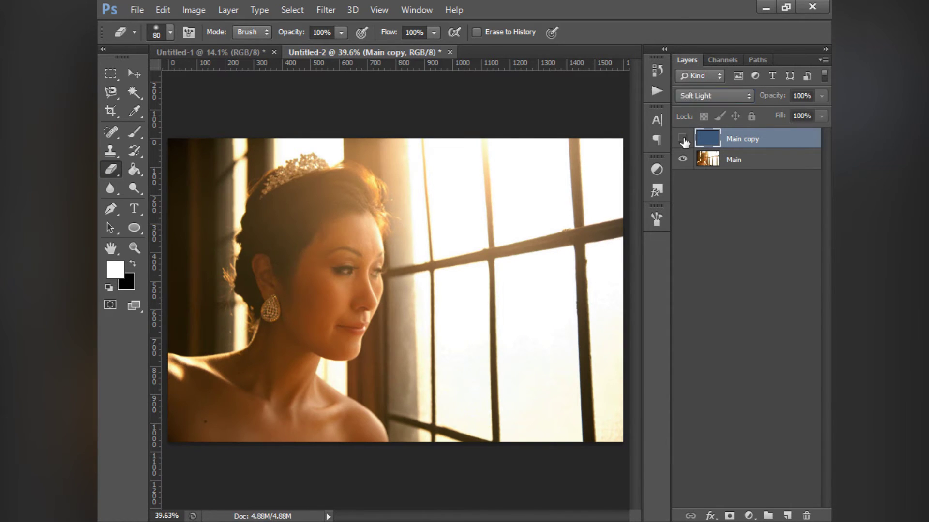
{"action": "left_click", "coordinate": [682, 139]}
{"action": "left_click", "coordinate": [682, 139]}
{"action": "left_click", "coordinate": [682, 139]}
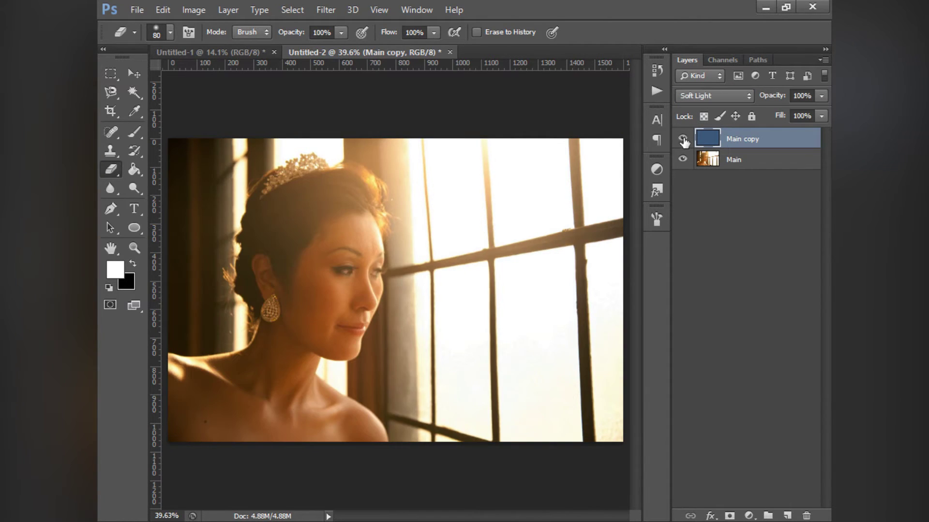
{"action": "left_click", "coordinate": [682, 139]}
Duplicate the Soft Light layer twice and set the topmost duplicate's opacity to 75%.
{"action": "key", "text": "ctrl+j"}
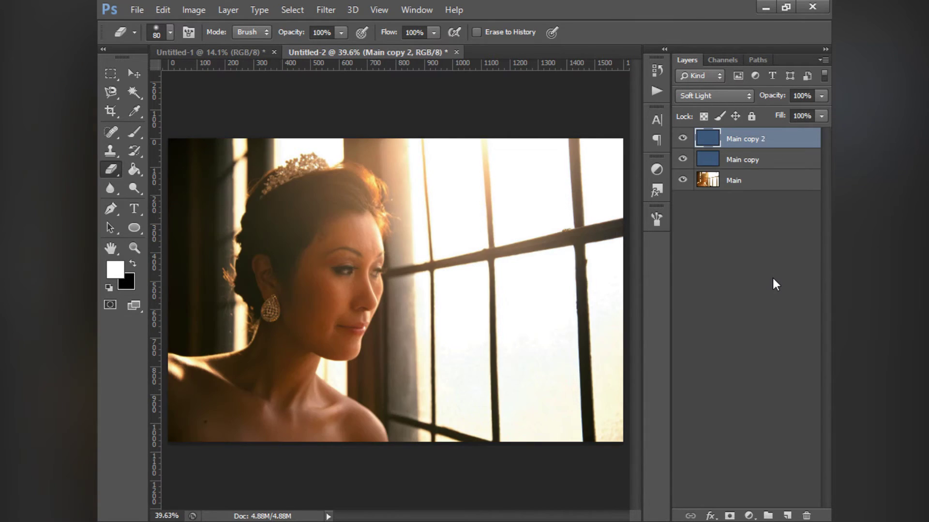
{"action": "key", "text": "ctrl+j"}
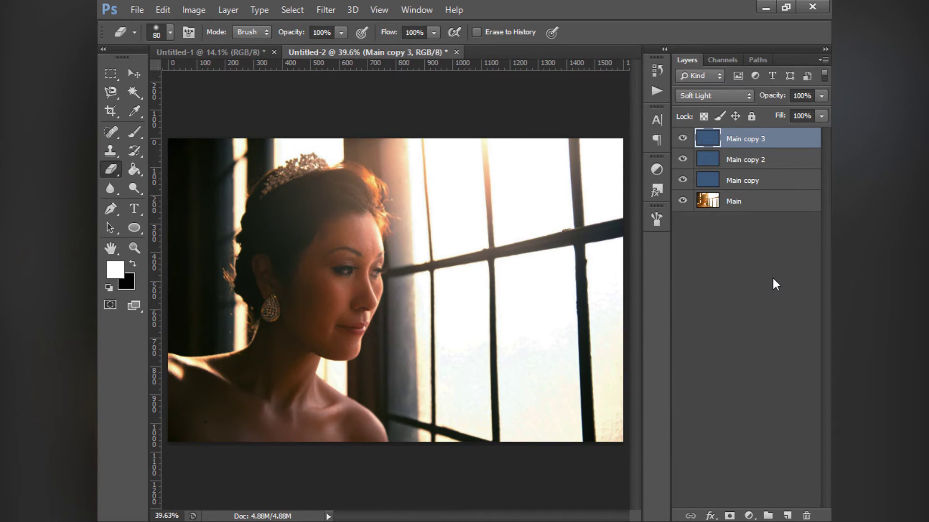
{"action": "left_click", "coordinate": [801, 96]}
{"action": "left_click", "coordinate": [750, 289]}
Compare the portrait with all three Soft Light copies hidden and shown, and reselect Main copy 3.
{"action": "left_click", "coordinate": [682, 138]}
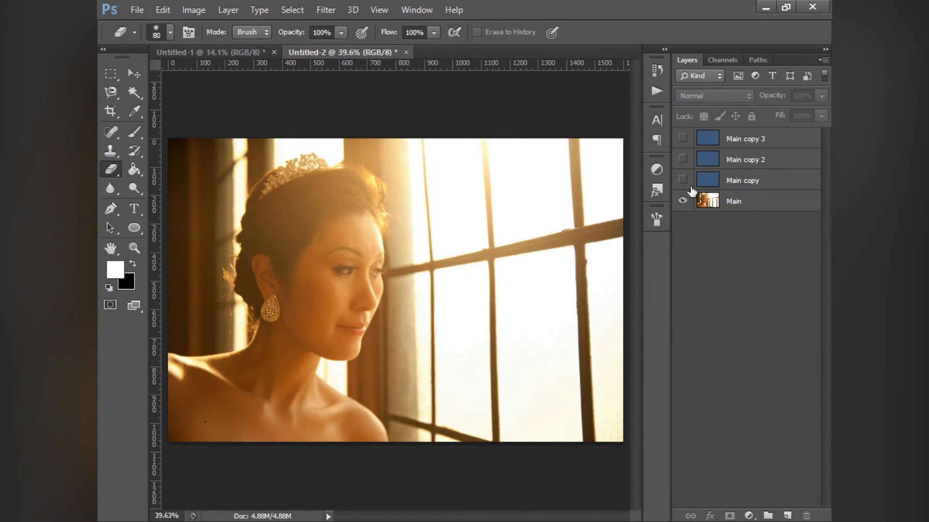
{"action": "left_click", "coordinate": [682, 139]}
{"action": "left_click", "coordinate": [758, 142]}
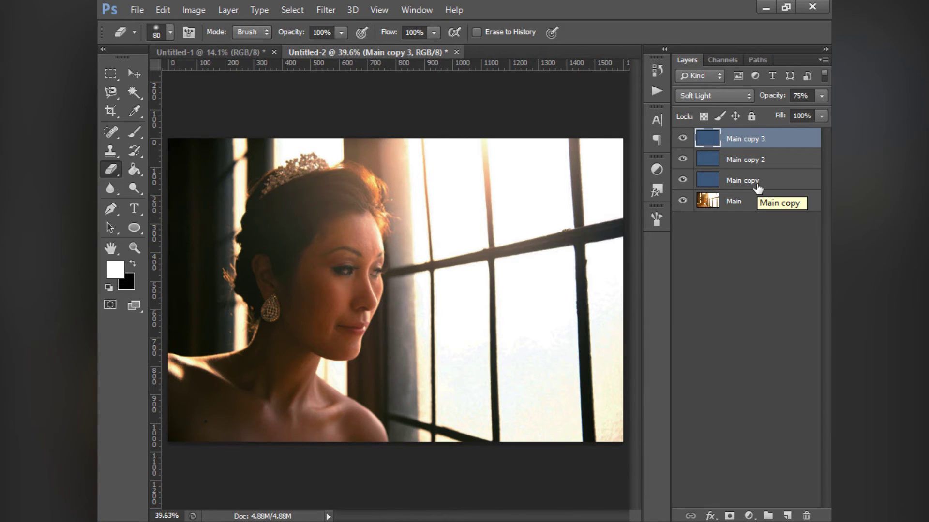
Examine the window panes behind the woman up close, with the three Soft Light copies hidden and shown.
{"action": "key", "text": "ctrl+plus"}
{"action": "key", "text": "ctrl+plus"}
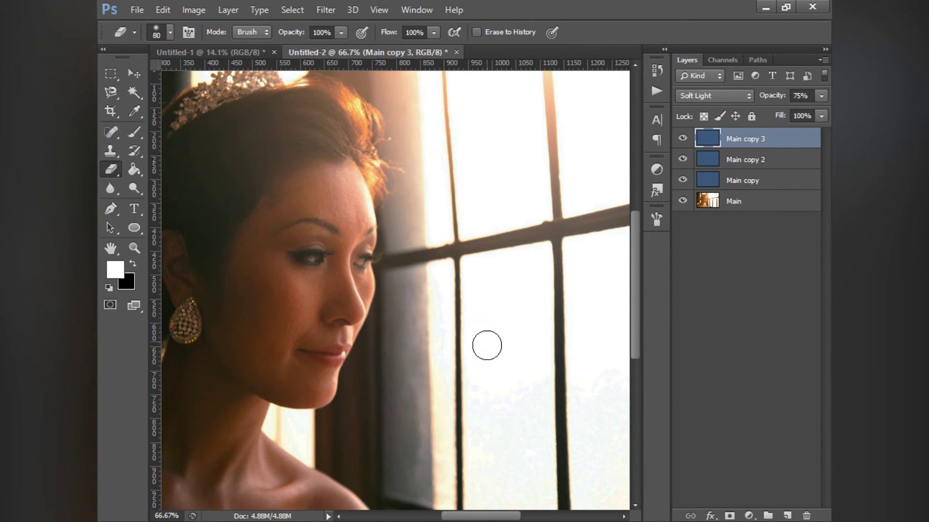
{"action": "mouse_move", "coordinate": [534, 388]}
{"action": "left_mouse_down"}
{"action": "mouse_move", "coordinate": [365, 363]}
{"action": "mouse_move", "coordinate": [572, 372]}
{"action": "mouse_move", "coordinate": [312, 252]}
{"action": "left_mouse_up"}
{"action": "left_click_drag", "start_coordinate": [682, 180], "coordinate": [678, 139]}
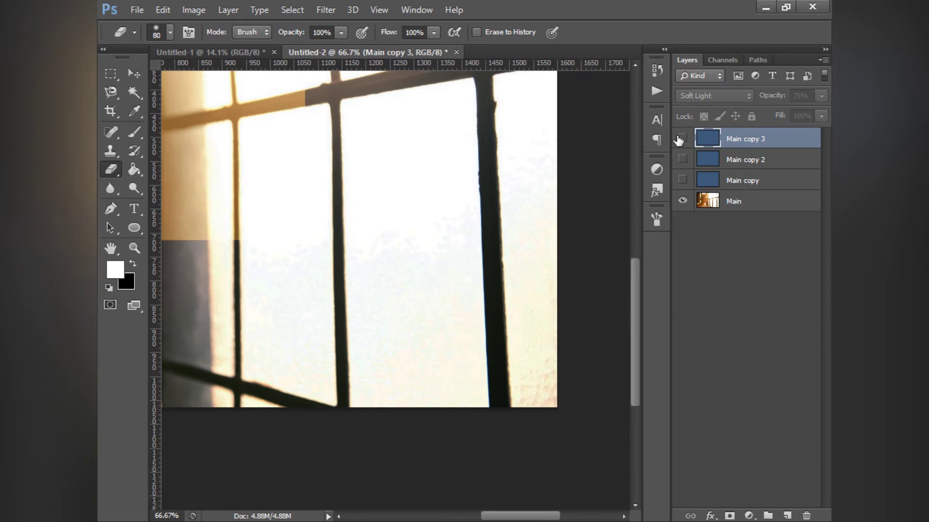
{"action": "left_click_drag", "start_coordinate": [683, 181], "coordinate": [680, 138]}
{"action": "key", "text": "ctrl+plus"}
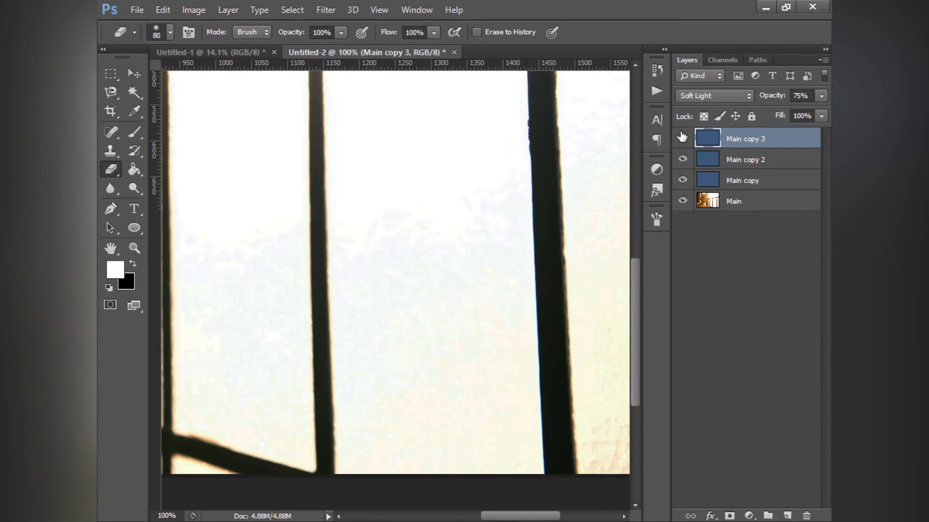
{"action": "key", "text": "ctrl+minus"}
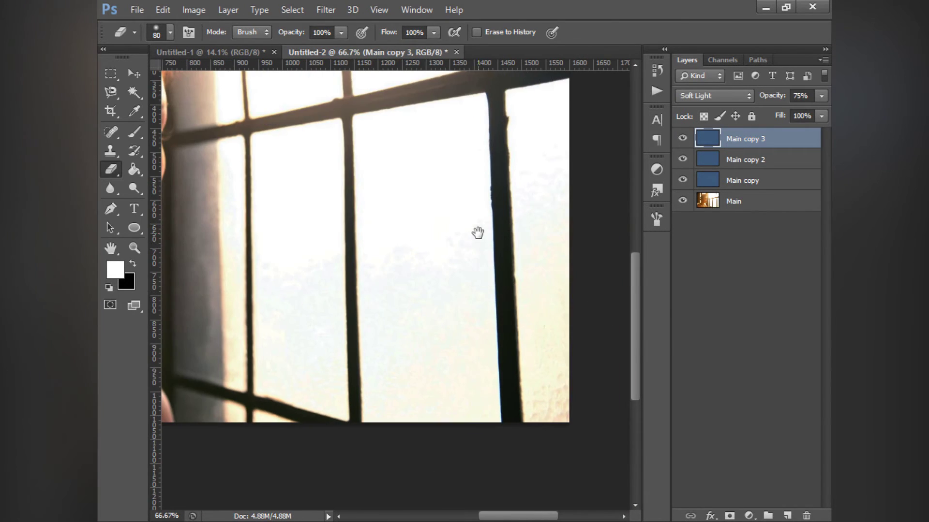
{"action": "left_click_drag", "start_coordinate": [477, 233], "coordinate": [470, 289]}
{"action": "key", "text": "ctrl+plus"}
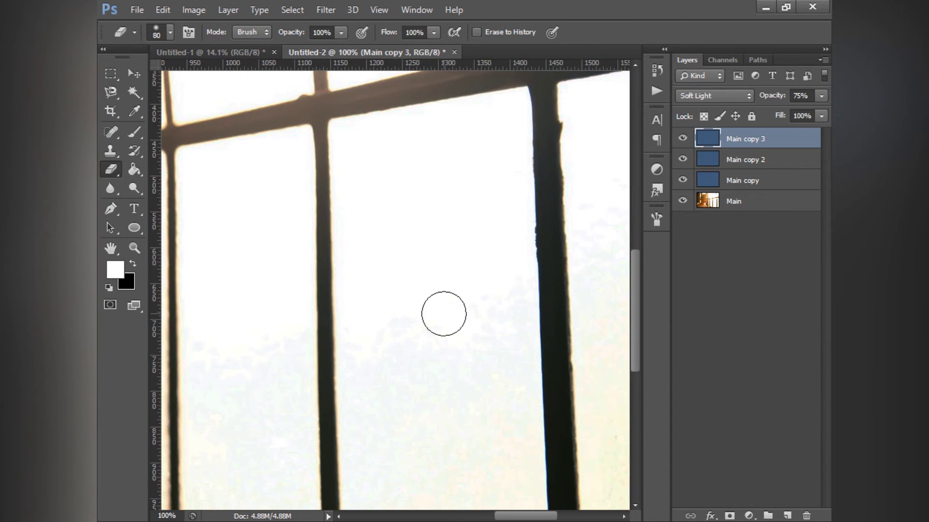
{"action": "left_click_drag", "start_coordinate": [426, 435], "coordinate": [466, 328]}
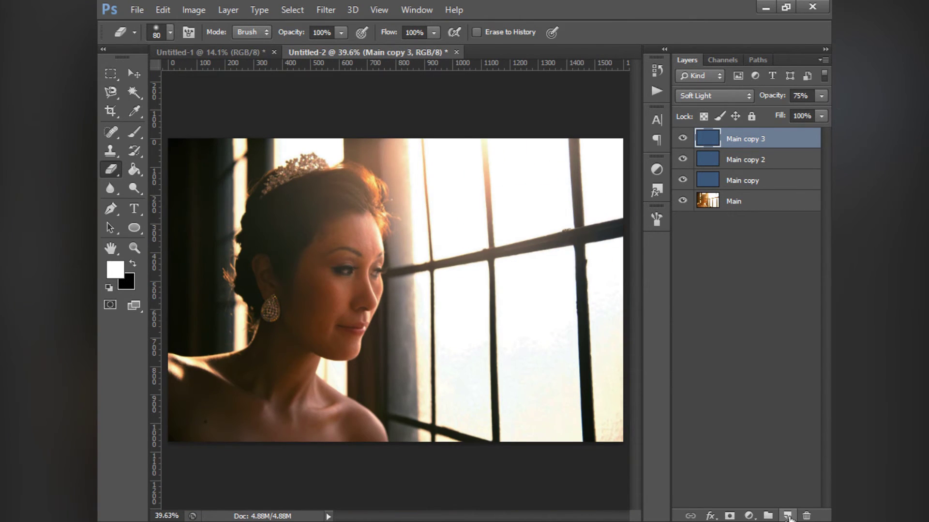
{"action": "left_click", "coordinate": [788, 518]}
{"action": "left_click", "coordinate": [773, 389]}
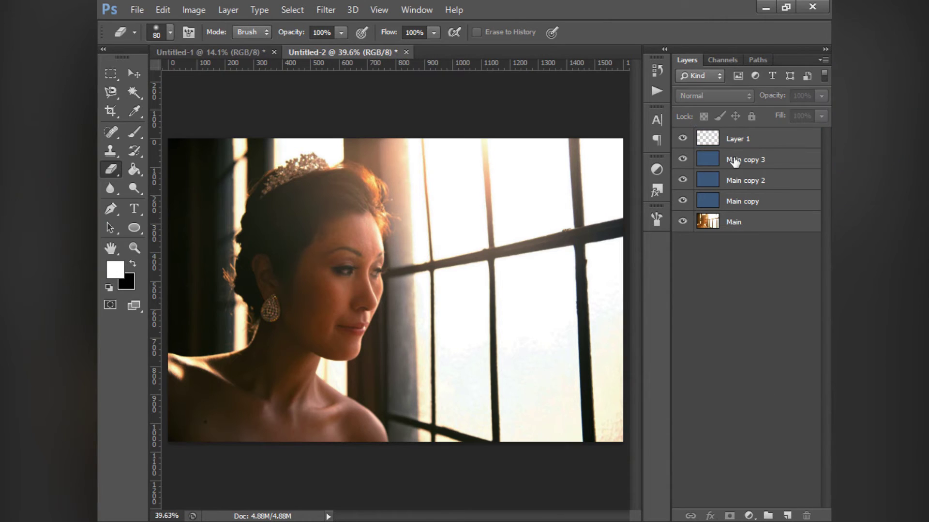
{"action": "left_click", "coordinate": [738, 140]}
{"action": "key", "text": "Delete"}
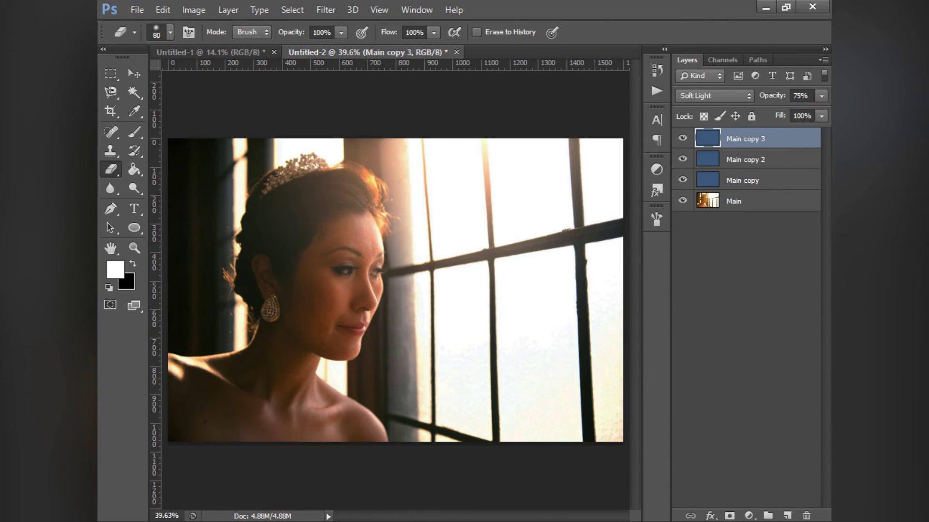
Add a new empty layer above Main copy 3 and ready the Brush tool with a soft round 300 px tip at 0% hardness.
{"action": "left_click", "coordinate": [786, 516]}
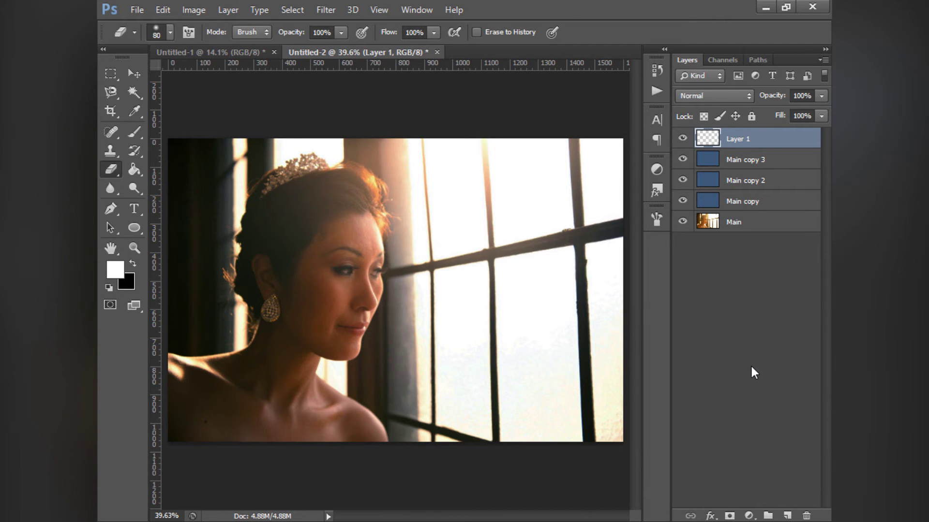
{"action": "key", "text": "ctrl+plus"}
{"action": "key", "text": "ctrl+plus"}
{"action": "mouse_move", "coordinate": [401, 331]}
{"action": "left_mouse_down"}
{"action": "mouse_move", "coordinate": [518, 328]}
{"action": "mouse_move", "coordinate": [525, 358]}
{"action": "left_mouse_up"}
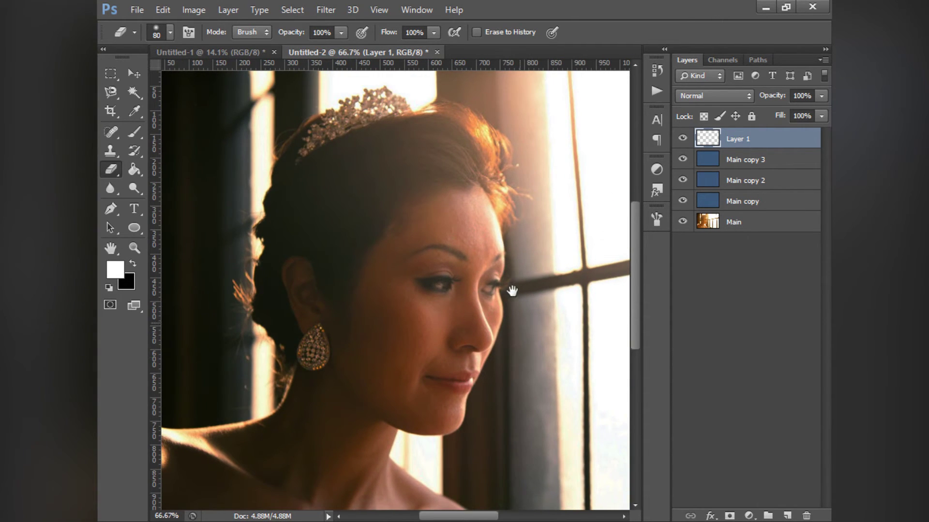
{"action": "left_click", "coordinate": [135, 130]}
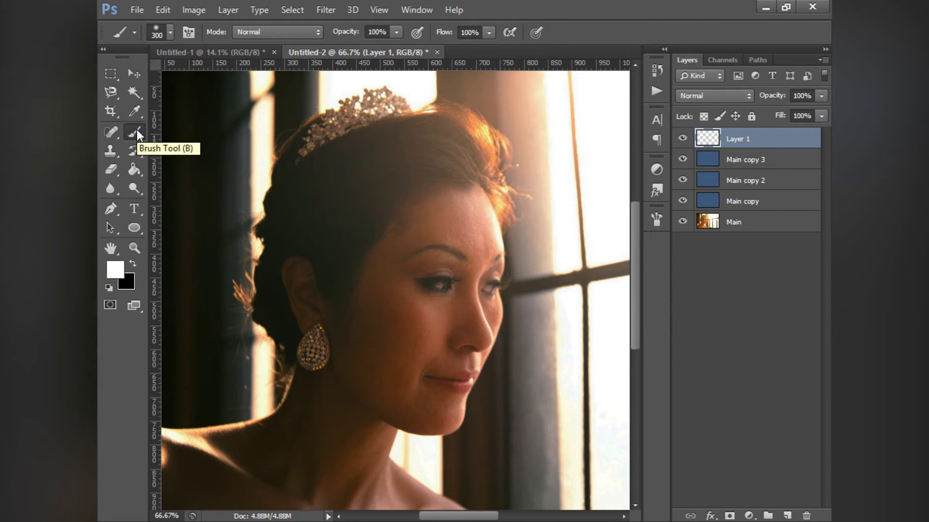
{"action": "left_click", "coordinate": [170, 32]}
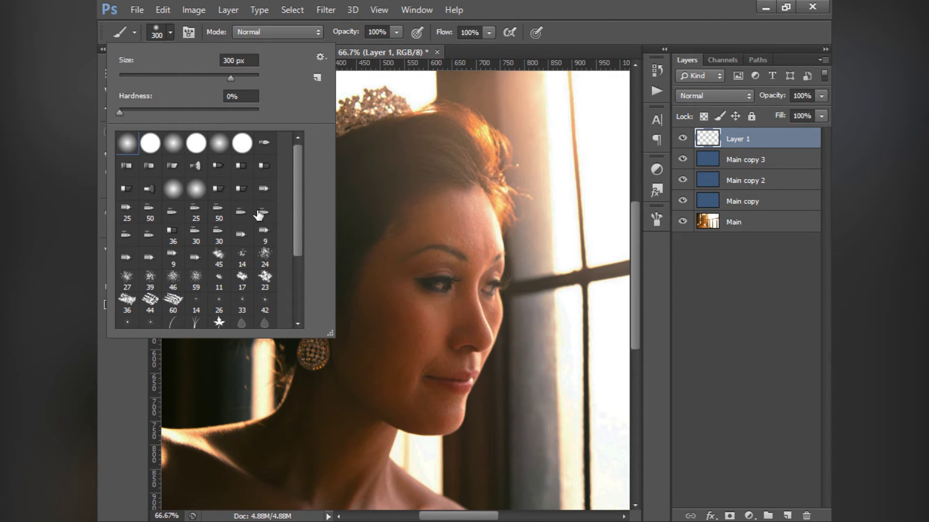
{"action": "left_click", "coordinate": [511, 8]}
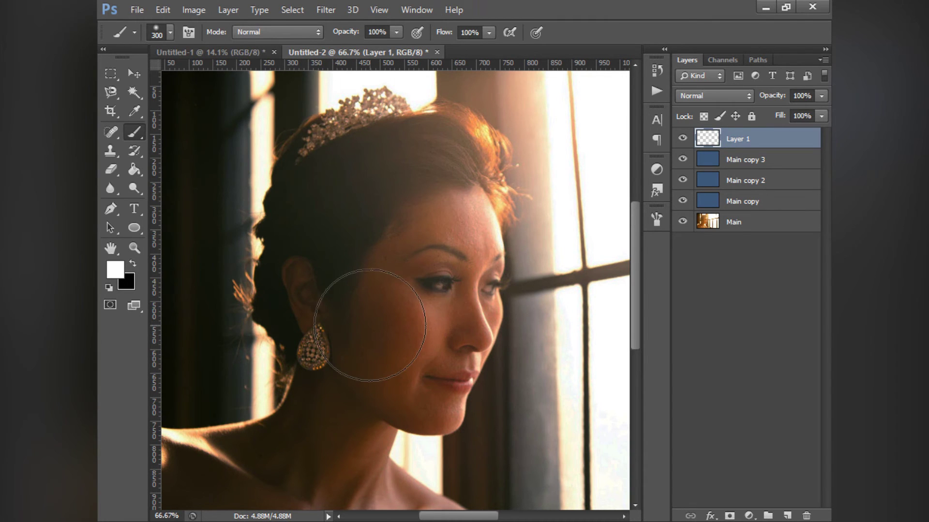
Paint the woman's face, hair, neck and shoulders solid white on Layer 1 with the soft 300 px brush.
{"action": "mouse_move", "coordinate": [477, 403]}
{"action": "left_mouse_down"}
{"action": "mouse_move", "coordinate": [455, 380]}
{"action": "mouse_move", "coordinate": [463, 401]}
{"action": "left_mouse_up"}
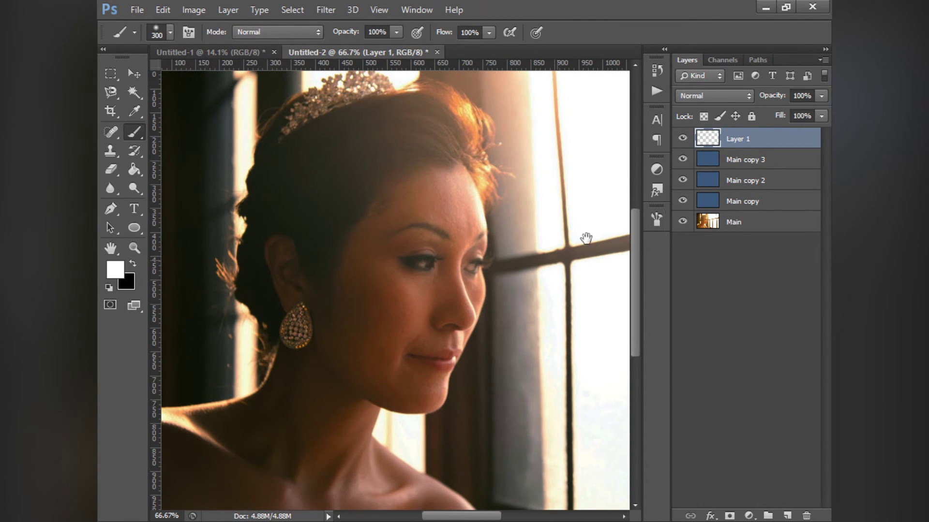
{"action": "mouse_move", "coordinate": [412, 147]}
{"action": "left_mouse_down"}
{"action": "mouse_move", "coordinate": [315, 137]}
{"action": "mouse_move", "coordinate": [290, 180]}
{"action": "mouse_move", "coordinate": [289, 253]}
{"action": "mouse_move", "coordinate": [313, 362]}
{"action": "mouse_move", "coordinate": [363, 180]}
{"action": "mouse_move", "coordinate": [390, 286]}
{"action": "mouse_move", "coordinate": [406, 259]}
{"action": "mouse_move", "coordinate": [406, 171]}
{"action": "mouse_move", "coordinate": [429, 230]}
{"action": "mouse_move", "coordinate": [413, 347]}
{"action": "mouse_move", "coordinate": [434, 302]}
{"action": "mouse_move", "coordinate": [411, 369]}
{"action": "mouse_move", "coordinate": [395, 369]}
{"action": "mouse_move", "coordinate": [424, 323]}
{"action": "mouse_move", "coordinate": [423, 222]}
{"action": "mouse_move", "coordinate": [394, 156]}
{"action": "mouse_move", "coordinate": [432, 151]}
{"action": "mouse_move", "coordinate": [359, 134]}
{"action": "mouse_move", "coordinate": [330, 158]}
{"action": "mouse_move", "coordinate": [346, 317]}
{"action": "mouse_move", "coordinate": [323, 408]}
{"action": "mouse_move", "coordinate": [297, 453]}
{"action": "left_mouse_up"}
{"action": "key", "text": "space"}
{"action": "left_click_drag", "start_coordinate": [495, 236], "coordinate": [509, 215]}
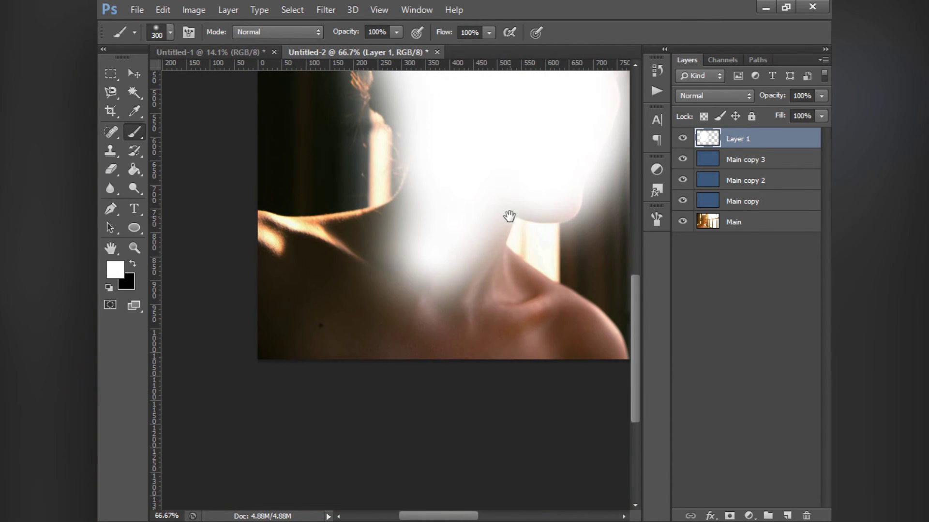
{"action": "mouse_move", "coordinate": [423, 245]}
{"action": "left_mouse_down"}
{"action": "mouse_move", "coordinate": [331, 275]}
{"action": "mouse_move", "coordinate": [242, 264]}
{"action": "mouse_move", "coordinate": [341, 271]}
{"action": "mouse_move", "coordinate": [407, 263]}
{"action": "mouse_move", "coordinate": [284, 322]}
{"action": "mouse_move", "coordinate": [380, 345]}
{"action": "mouse_move", "coordinate": [515, 358]}
{"action": "mouse_move", "coordinate": [335, 388]}
{"action": "mouse_move", "coordinate": [405, 402]}
{"action": "mouse_move", "coordinate": [391, 381]}
{"action": "mouse_move", "coordinate": [302, 332]}
{"action": "mouse_move", "coordinate": [276, 288]}
{"action": "mouse_move", "coordinate": [321, 355]}
{"action": "mouse_move", "coordinate": [346, 358]}
{"action": "mouse_move", "coordinate": [282, 332]}
{"action": "mouse_move", "coordinate": [375, 385]}
{"action": "mouse_move", "coordinate": [394, 408]}
{"action": "left_mouse_up"}
{"action": "key", "text": "space"}
{"action": "key", "text": "space"}
{"action": "left_click_drag", "start_coordinate": [402, 442], "coordinate": [401, 446]}
{"action": "left_click_drag", "start_coordinate": [366, 345], "coordinate": [402, 446]}
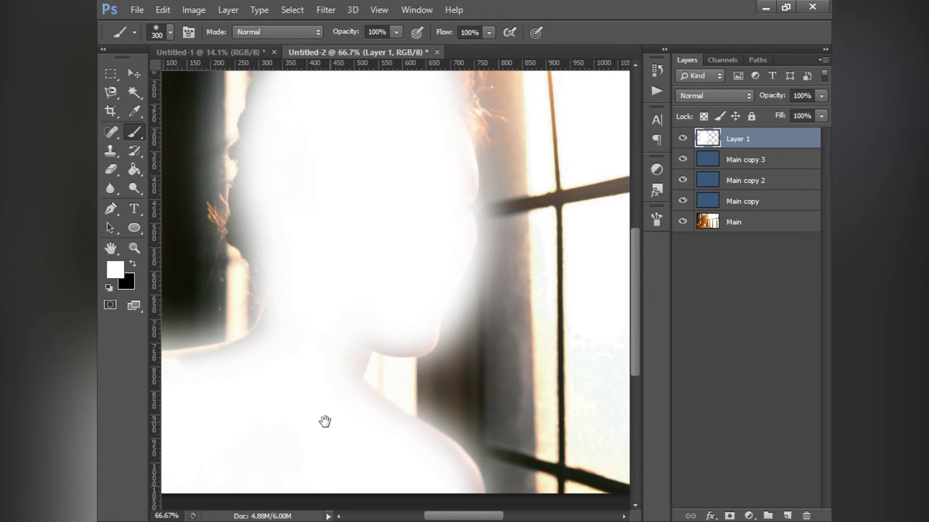
{"action": "mouse_move", "coordinate": [275, 383]}
{"action": "left_mouse_down"}
{"action": "mouse_move", "coordinate": [323, 265]}
{"action": "mouse_move", "coordinate": [261, 210]}
{"action": "left_mouse_up"}
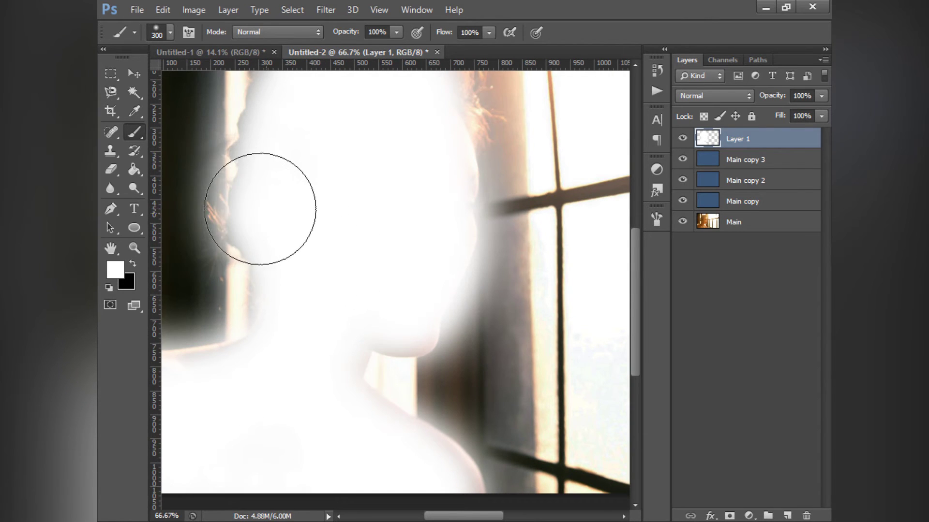
{"action": "key", "text": "space"}
{"action": "left_click_drag", "start_coordinate": [326, 216], "coordinate": [300, 308]}
{"action": "mouse_move", "coordinate": [392, 259]}
{"action": "left_mouse_down"}
{"action": "mouse_move", "coordinate": [369, 379]}
{"action": "mouse_move", "coordinate": [373, 412]}
{"action": "left_mouse_up"}
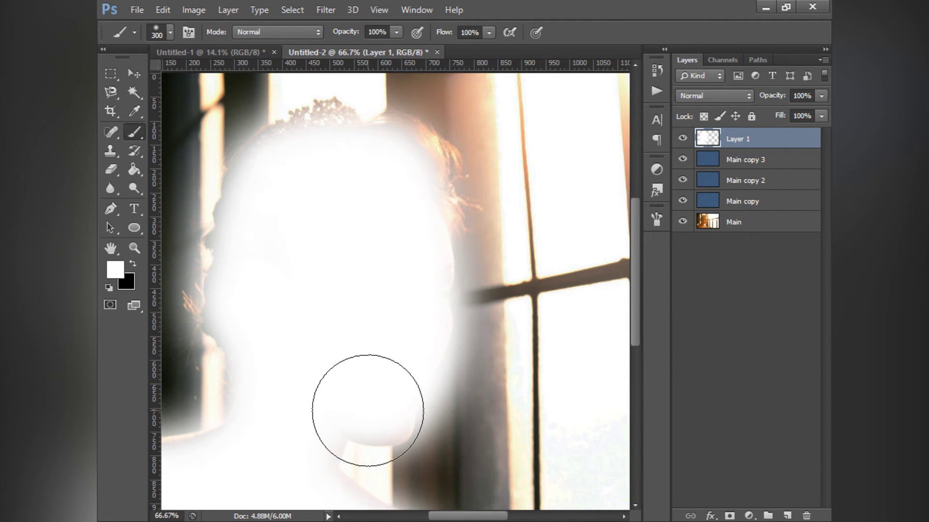
{"action": "mouse_move", "coordinate": [391, 176]}
{"action": "left_mouse_down"}
{"action": "mouse_move", "coordinate": [368, 211]}
{"action": "mouse_move", "coordinate": [319, 163]}
{"action": "left_mouse_up"}
{"action": "left_click_drag", "start_coordinate": [254, 302], "coordinate": [260, 309]}
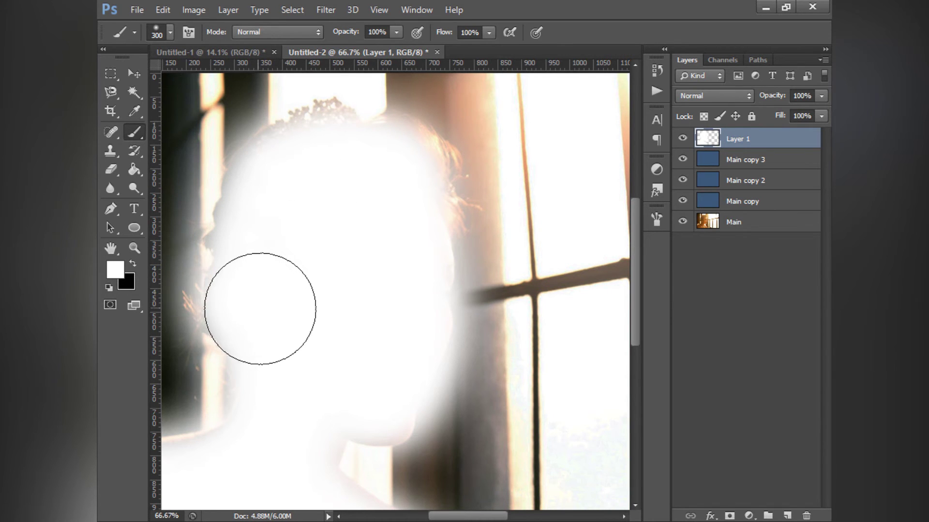
Erase the white paint spilled onto the dark curtain and window frame beside the front shoulder, using a 125 px eraser.
{"action": "left_click_drag", "start_coordinate": [534, 359], "coordinate": [472, 211]}
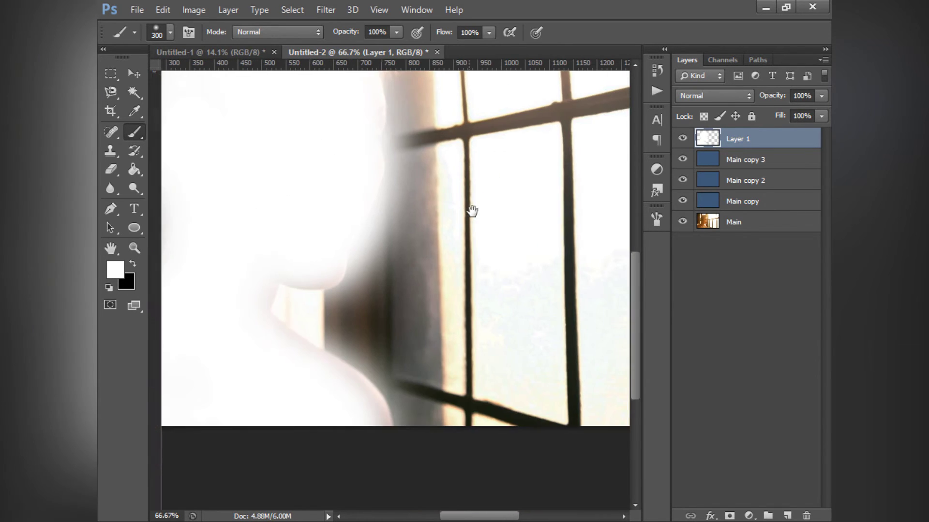
{"action": "key", "text": "ctrl+plus"}
{"action": "left_click_drag", "start_coordinate": [554, 336], "coordinate": [552, 269]}
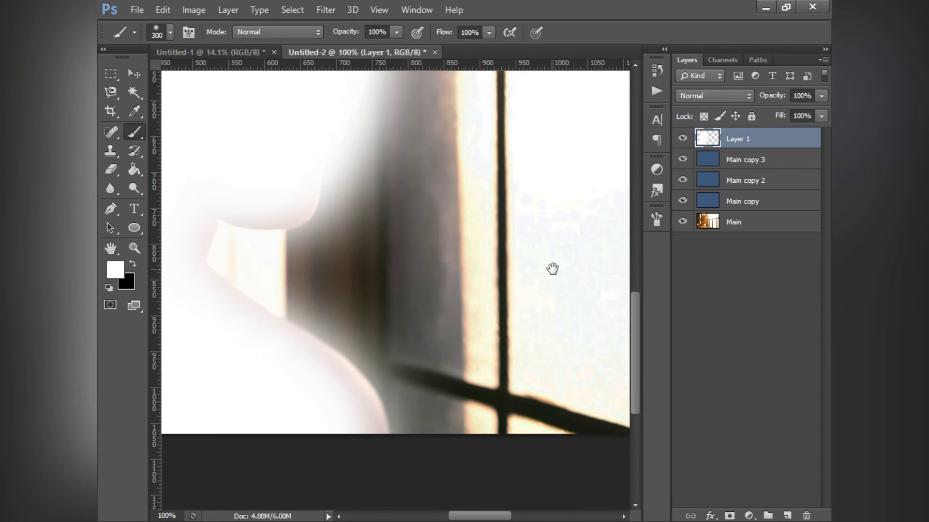
{"action": "left_click", "coordinate": [111, 169]}
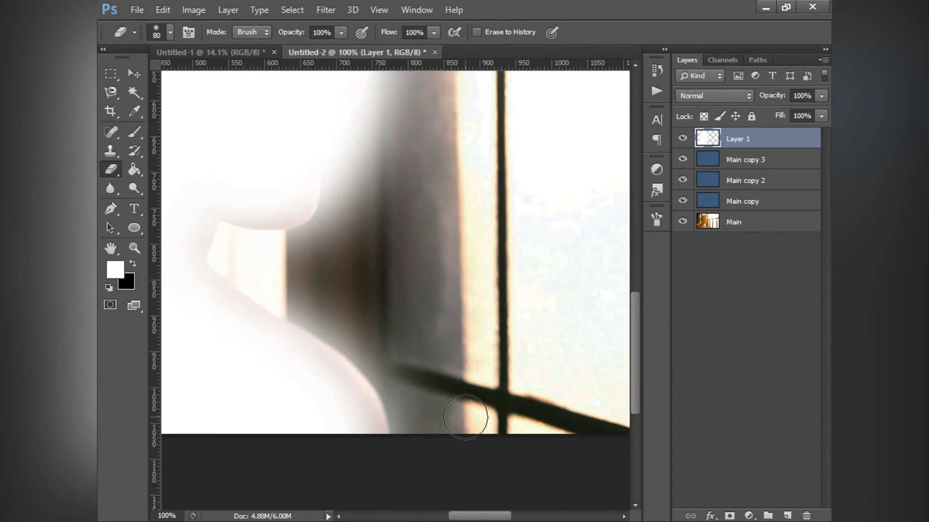
{"action": "key", "text": "bracketright"}
{"action": "key", "text": "bracketright"}
{"action": "key", "text": "bracketright"}
{"action": "key", "text": "bracketright"}
{"action": "key", "text": "bracketleft"}
{"action": "key", "text": "bracketleft"}
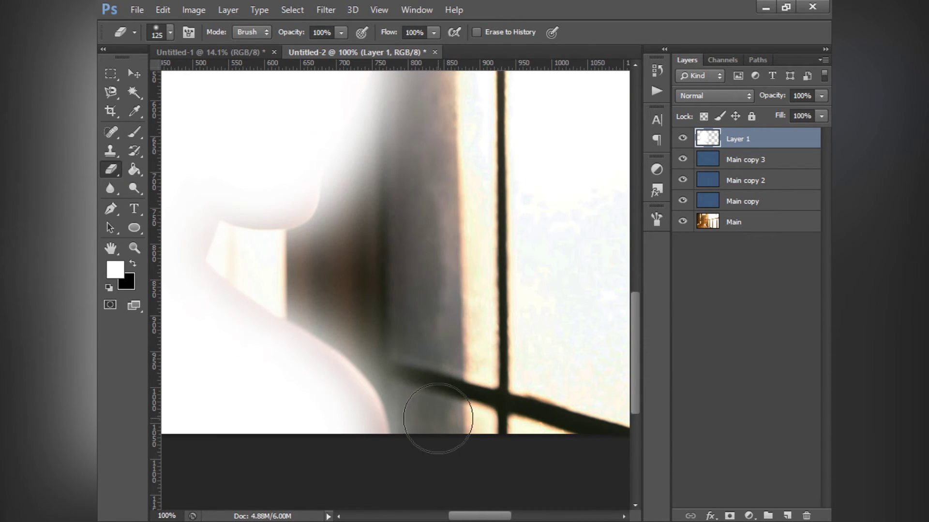
{"action": "mouse_move", "coordinate": [429, 427]}
{"action": "left_mouse_down"}
{"action": "mouse_move", "coordinate": [400, 350]}
{"action": "mouse_move", "coordinate": [438, 438]}
{"action": "mouse_move", "coordinate": [396, 345]}
{"action": "mouse_move", "coordinate": [364, 327]}
{"action": "mouse_move", "coordinate": [355, 304]}
{"action": "left_mouse_up"}
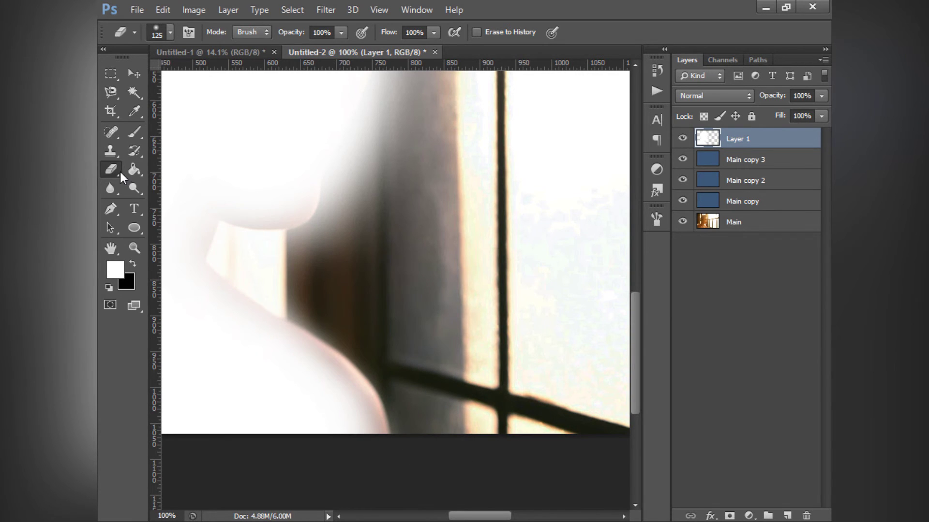
Erase the white spill from the bright gap and dark curtain between the chin and shoulder, using a soft 80 px eraser.
{"action": "left_click", "coordinate": [169, 33]}
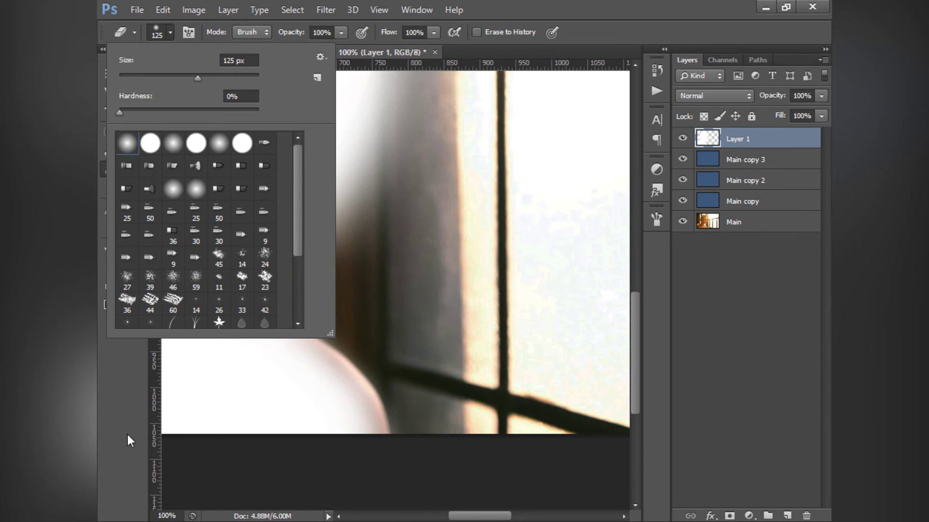
{"action": "left_click", "coordinate": [132, 418]}
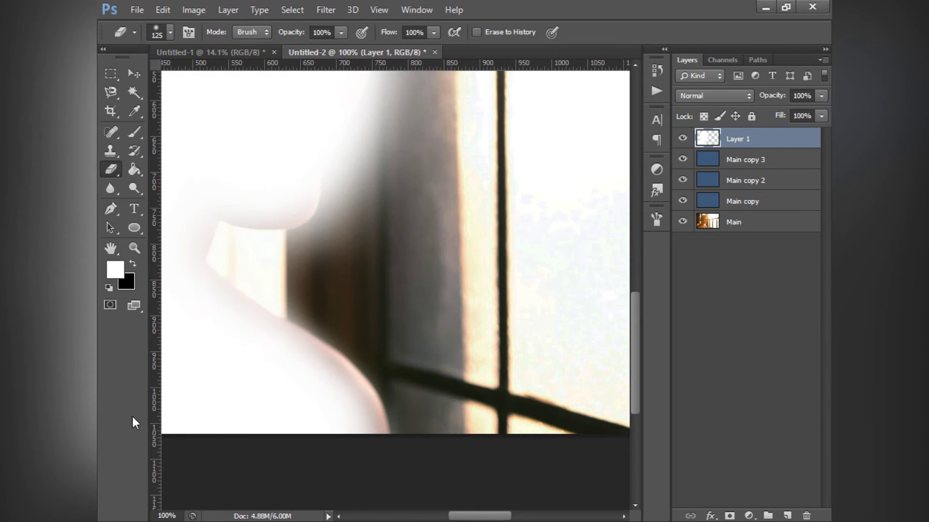
{"action": "left_click", "coordinate": [220, 333]}
{"action": "key", "text": "bracketleft"}
{"action": "key", "text": "bracketleft"}
{"action": "key", "text": "bracketleft"}
{"action": "mouse_move", "coordinate": [315, 290]}
{"action": "left_mouse_down"}
{"action": "mouse_move", "coordinate": [277, 282]}
{"action": "mouse_move", "coordinate": [231, 250]}
{"action": "mouse_move", "coordinate": [249, 258]}
{"action": "mouse_move", "coordinate": [369, 251]}
{"action": "left_mouse_up"}
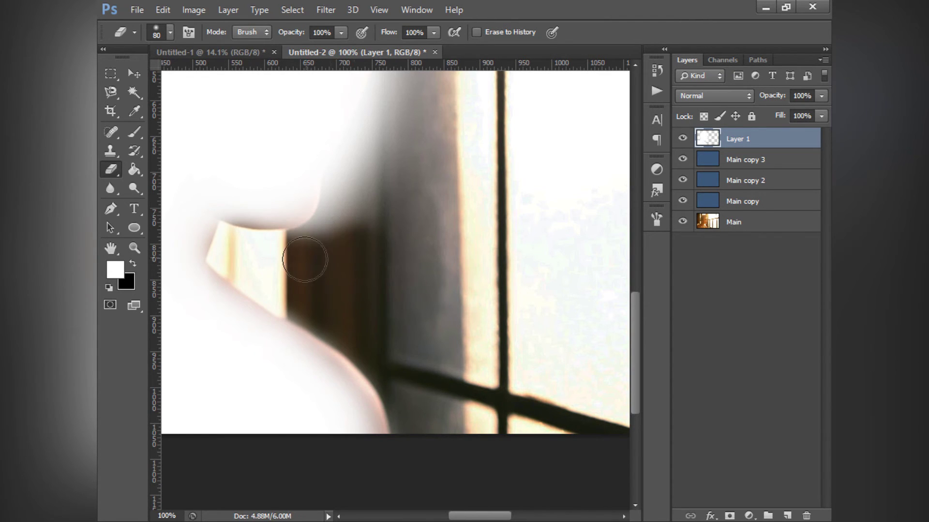
{"action": "key", "text": "ctrl+z"}
{"action": "mouse_move", "coordinate": [346, 301]}
{"action": "left_mouse_down"}
{"action": "mouse_move", "coordinate": [237, 253]}
{"action": "mouse_move", "coordinate": [328, 305]}
{"action": "mouse_move", "coordinate": [314, 299]}
{"action": "mouse_move", "coordinate": [320, 308]}
{"action": "left_mouse_up"}
{"action": "left_click_drag", "start_coordinate": [371, 249], "coordinate": [411, 382]}
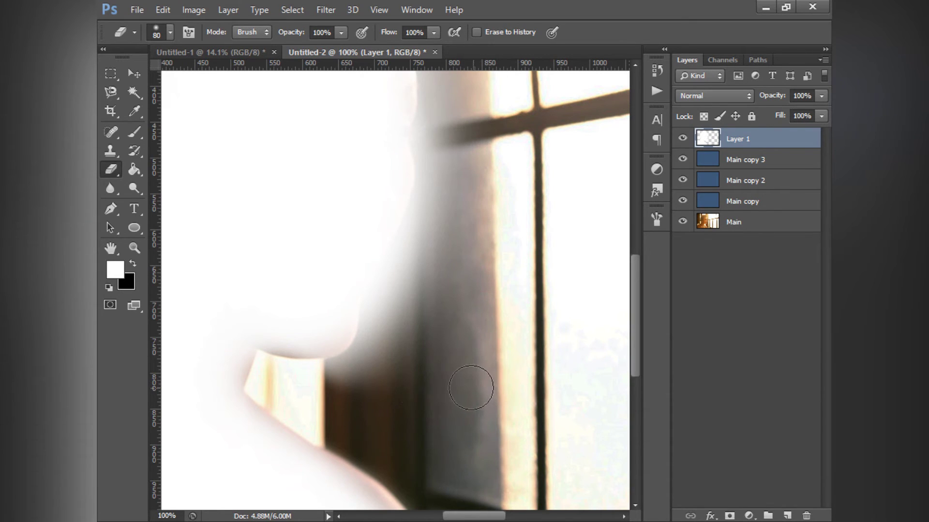
Erase the white spill along the face profile, the front of the hair and the front shoulder's edge.
{"action": "mouse_move", "coordinate": [319, 385]}
{"action": "left_mouse_down"}
{"action": "mouse_move", "coordinate": [369, 371]}
{"action": "mouse_move", "coordinate": [401, 342]}
{"action": "mouse_move", "coordinate": [351, 375]}
{"action": "mouse_move", "coordinate": [378, 351]}
{"action": "mouse_move", "coordinate": [398, 285]}
{"action": "mouse_move", "coordinate": [414, 280]}
{"action": "mouse_move", "coordinate": [400, 313]}
{"action": "mouse_move", "coordinate": [442, 232]}
{"action": "mouse_move", "coordinate": [458, 490]}
{"action": "left_mouse_up"}
{"action": "left_click_drag", "start_coordinate": [442, 458], "coordinate": [449, 326]}
{"action": "mouse_move", "coordinate": [364, 410]}
{"action": "left_mouse_down"}
{"action": "mouse_move", "coordinate": [424, 316]}
{"action": "mouse_move", "coordinate": [415, 170]}
{"action": "mouse_move", "coordinate": [449, 354]}
{"action": "mouse_move", "coordinate": [460, 366]}
{"action": "mouse_move", "coordinate": [456, 381]}
{"action": "mouse_move", "coordinate": [434, 186]}
{"action": "mouse_move", "coordinate": [336, 131]}
{"action": "mouse_move", "coordinate": [301, 132]}
{"action": "mouse_move", "coordinate": [394, 149]}
{"action": "mouse_move", "coordinate": [538, 226]}
{"action": "left_mouse_up"}
{"action": "mouse_move", "coordinate": [464, 202]}
{"action": "left_mouse_down"}
{"action": "mouse_move", "coordinate": [439, 209]}
{"action": "mouse_move", "coordinate": [382, 190]}
{"action": "mouse_move", "coordinate": [355, 193]}
{"action": "mouse_move", "coordinate": [225, 254]}
{"action": "mouse_move", "coordinate": [216, 280]}
{"action": "mouse_move", "coordinate": [229, 256]}
{"action": "mouse_move", "coordinate": [222, 234]}
{"action": "left_mouse_up"}
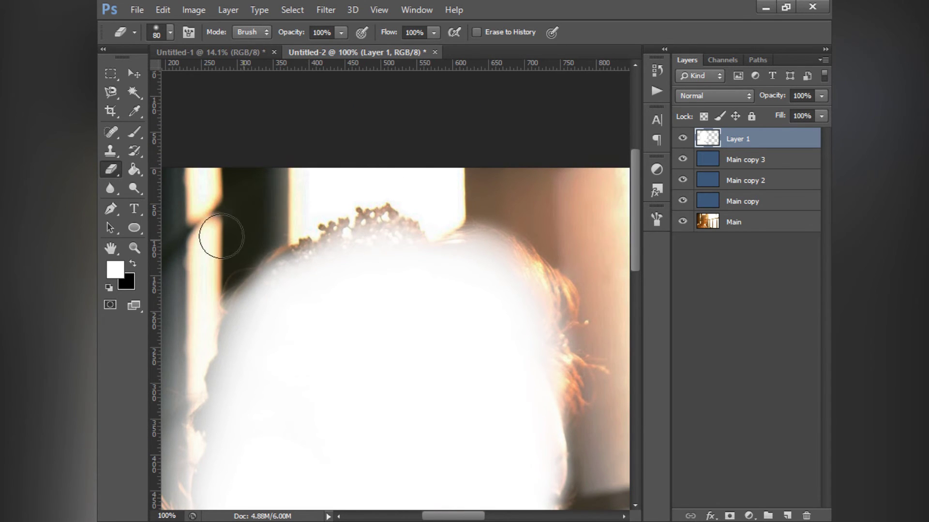
{"action": "left_click_drag", "start_coordinate": [590, 270], "coordinate": [456, 138]}
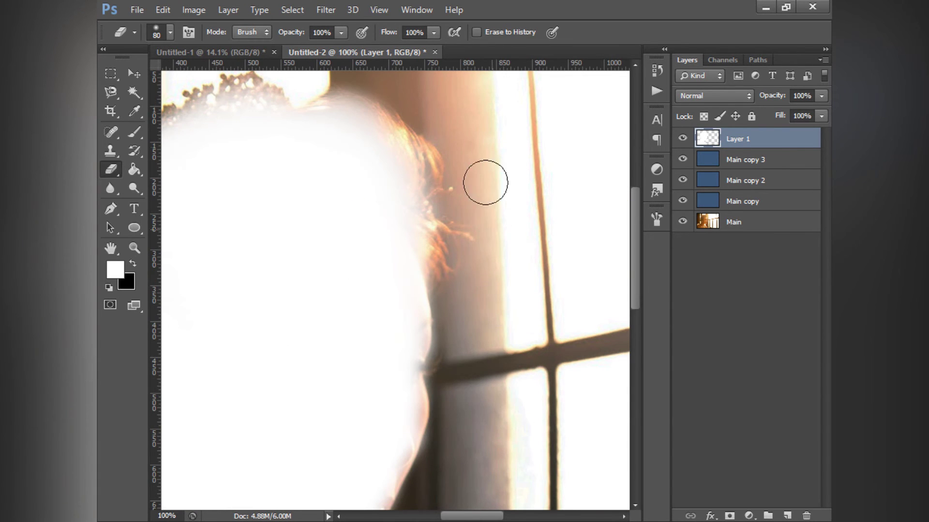
{"action": "left_click_drag", "start_coordinate": [541, 277], "coordinate": [530, 104]}
{"action": "left_click_drag", "start_coordinate": [418, 415], "coordinate": [455, 218]}
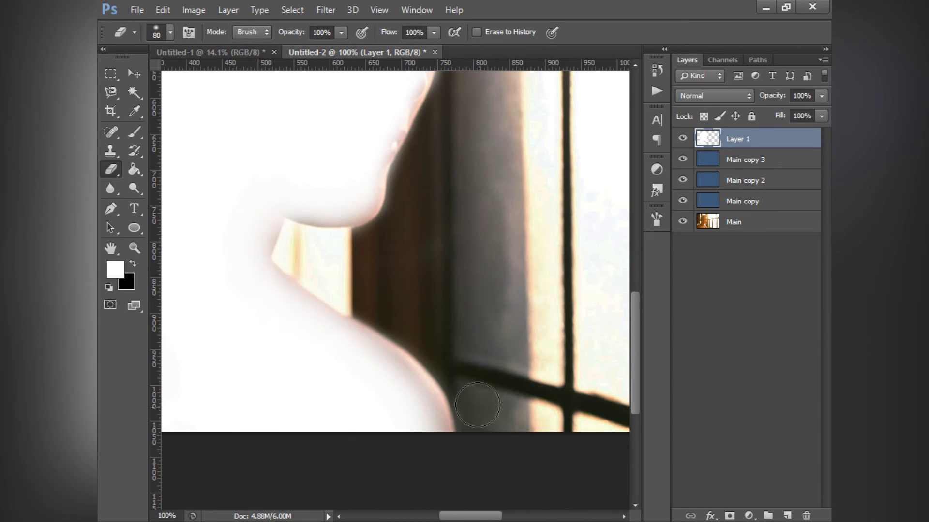
Erase the white spill from the dark background behind the woman's head, neck and back shoulder.
{"action": "left_click_drag", "start_coordinate": [397, 190], "coordinate": [575, 411]}
{"action": "mouse_move", "coordinate": [387, 136]}
{"action": "left_mouse_down"}
{"action": "mouse_move", "coordinate": [455, 251]}
{"action": "mouse_move", "coordinate": [469, 349]}
{"action": "left_mouse_up"}
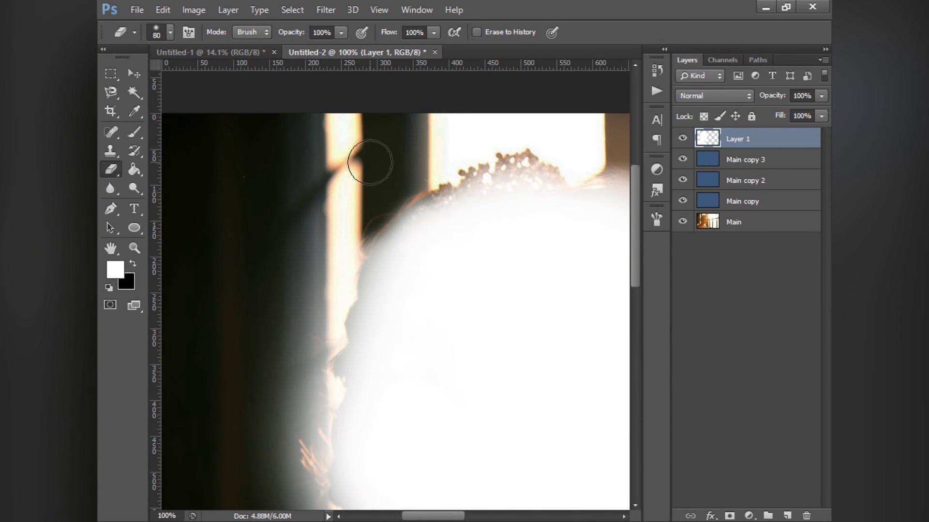
{"action": "mouse_move", "coordinate": [330, 242]}
{"action": "left_mouse_down"}
{"action": "mouse_move", "coordinate": [271, 373]}
{"action": "mouse_move", "coordinate": [303, 328]}
{"action": "mouse_move", "coordinate": [322, 269]}
{"action": "mouse_move", "coordinate": [329, 280]}
{"action": "mouse_move", "coordinate": [259, 443]}
{"action": "mouse_move", "coordinate": [275, 420]}
{"action": "left_mouse_up"}
{"action": "mouse_move", "coordinate": [274, 390]}
{"action": "left_mouse_down"}
{"action": "mouse_move", "coordinate": [313, 153]}
{"action": "mouse_move", "coordinate": [327, 126]}
{"action": "mouse_move", "coordinate": [362, 160]}
{"action": "mouse_move", "coordinate": [342, 272]}
{"action": "mouse_move", "coordinate": [338, 223]}
{"action": "mouse_move", "coordinate": [354, 263]}
{"action": "mouse_move", "coordinate": [387, 276]}
{"action": "mouse_move", "coordinate": [382, 338]}
{"action": "mouse_move", "coordinate": [390, 348]}
{"action": "mouse_move", "coordinate": [311, 369]}
{"action": "mouse_move", "coordinate": [214, 363]}
{"action": "mouse_move", "coordinate": [305, 358]}
{"action": "mouse_move", "coordinate": [369, 327]}
{"action": "mouse_move", "coordinate": [297, 203]}
{"action": "mouse_move", "coordinate": [278, 215]}
{"action": "left_mouse_up"}
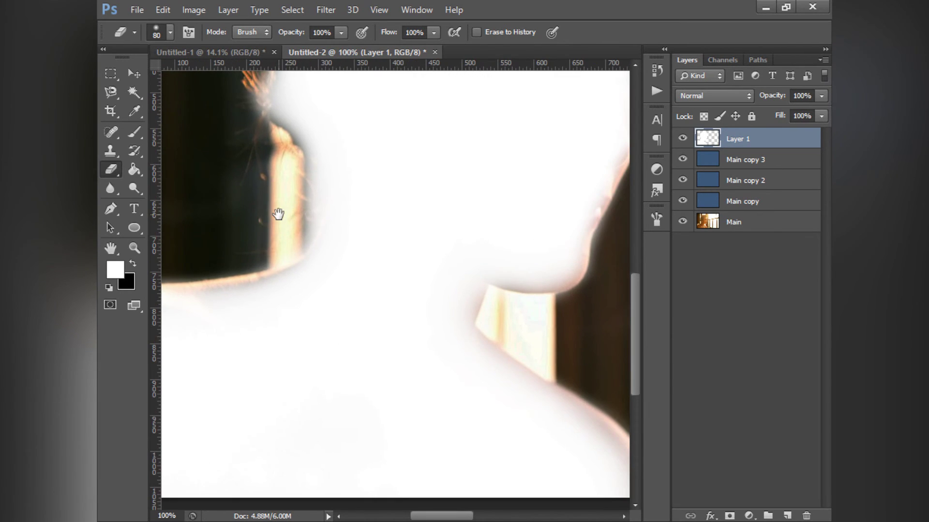
Try Soft Light on Layer 1, switch its blend mode to Overlay, and compare the portrait with the layer hidden and shown.
{"action": "key", "text": "ctrl+minus"}
{"action": "key", "text": "ctrl+0"}
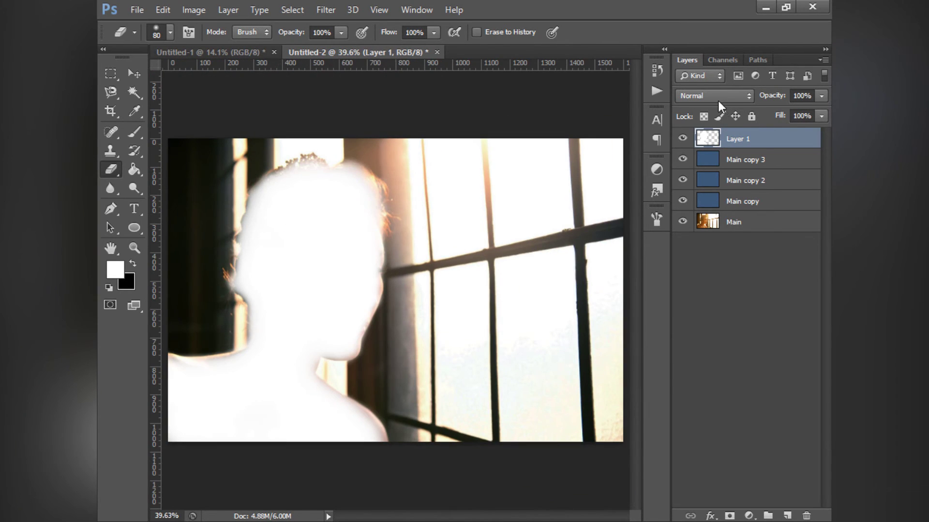
{"action": "left_click", "coordinate": [703, 93]}
{"action": "left_click", "coordinate": [710, 293]}
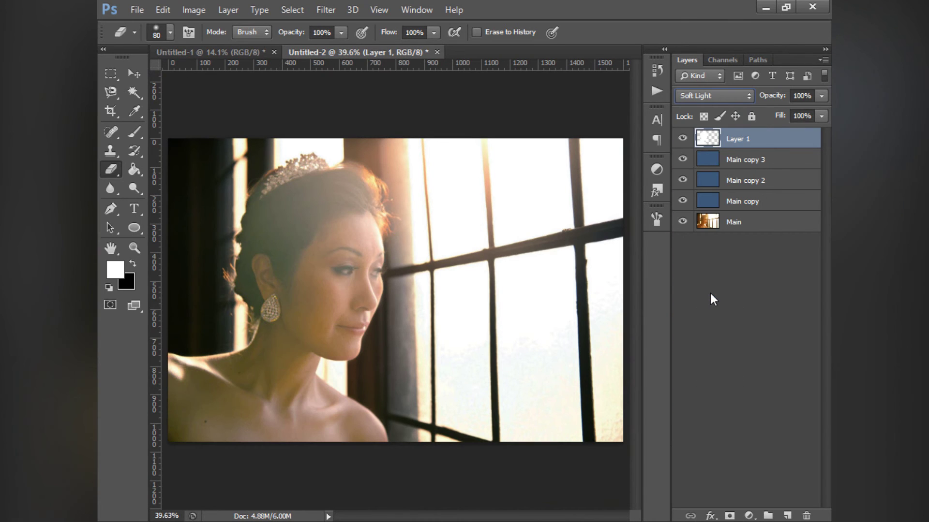
{"action": "left_click", "coordinate": [711, 96]}
{"action": "left_click", "coordinate": [707, 286]}
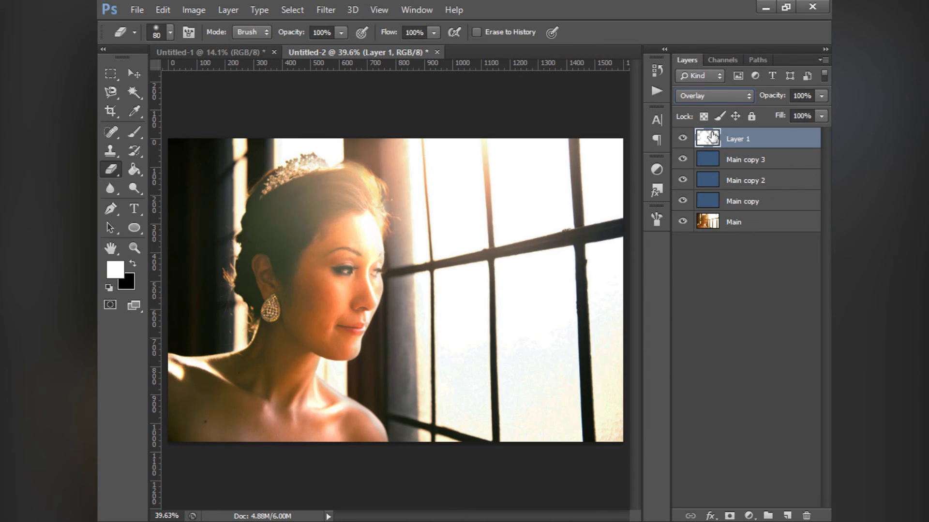
{"action": "left_click", "coordinate": [682, 139]}
{"action": "left_click", "coordinate": [682, 139]}
Soften the brightening along the front of the woman's face by erasing Layer 1 there with a 600 px eraser.
{"action": "key", "text": "bracketright"}
{"action": "key", "text": "bracketright"}
{"action": "key", "text": "bracketright"}
{"action": "key", "text": "bracketright"}
{"action": "key", "text": "bracketright"}
{"action": "key", "text": "bracketright"}
{"action": "key", "text": "bracketright"}
{"action": "key", "text": "bracketright"}
{"action": "left_click", "coordinate": [396, 225]}
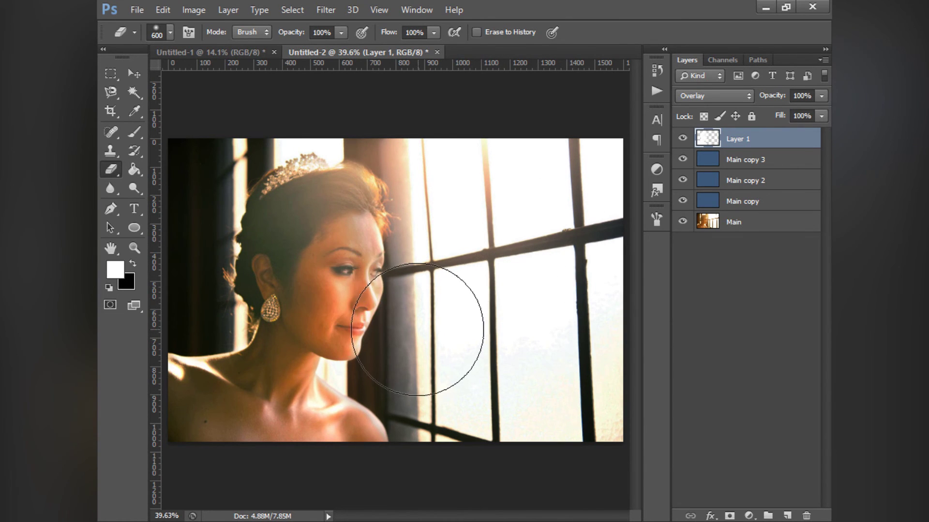
{"action": "left_click", "coordinate": [417, 330]}
{"action": "left_click", "coordinate": [416, 334]}
{"action": "left_click", "coordinate": [426, 268]}
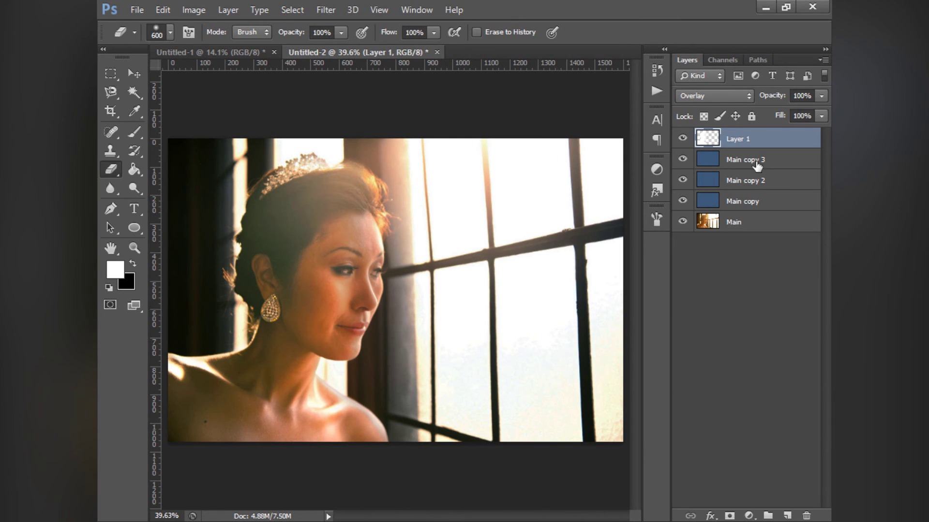
Try Layer 1 directly above the Main photo layer and return it to the top of the layer stack.
{"action": "left_click_drag", "start_coordinate": [717, 152], "coordinate": [767, 228]}
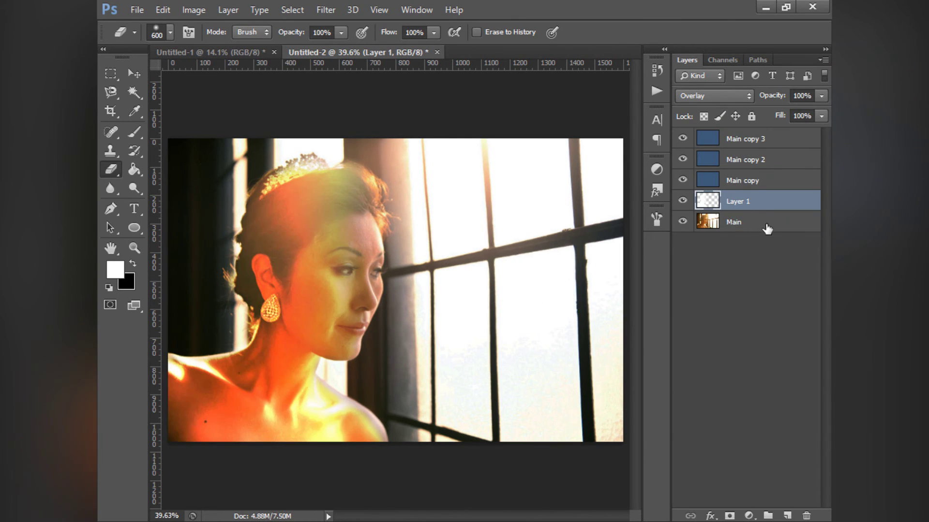
{"action": "left_click_drag", "start_coordinate": [728, 203], "coordinate": [728, 139]}
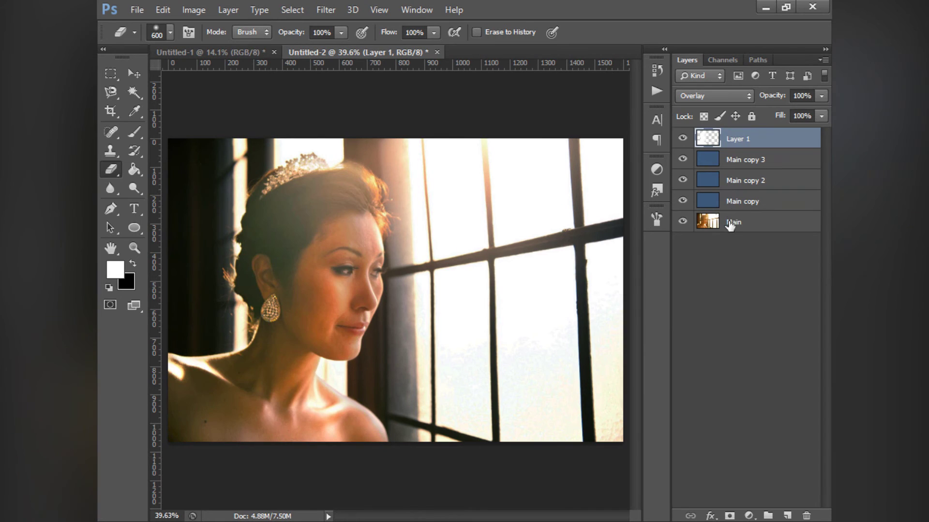
Add a Curves adjustment layer directly above Main copy 3.
{"action": "left_click", "coordinate": [729, 223]}
{"action": "left_click", "coordinate": [743, 158]}
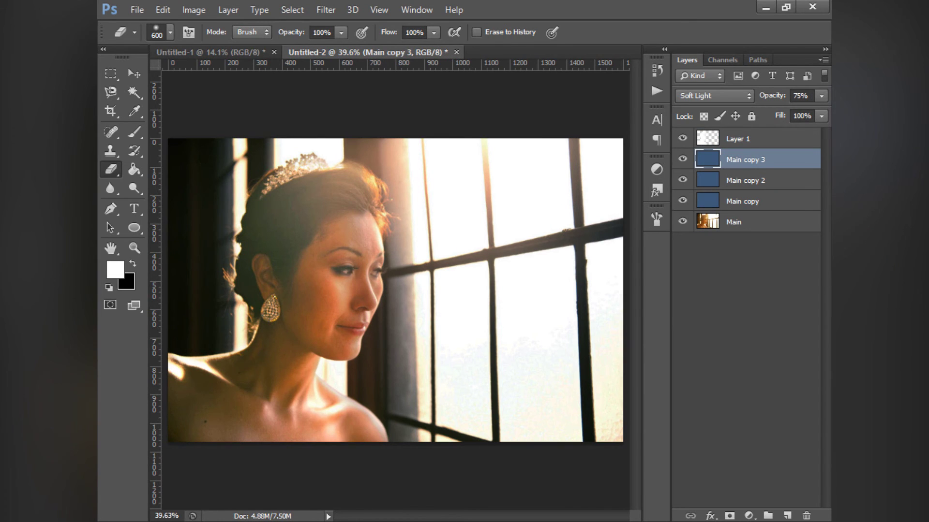
{"action": "left_click", "coordinate": [748, 515]}
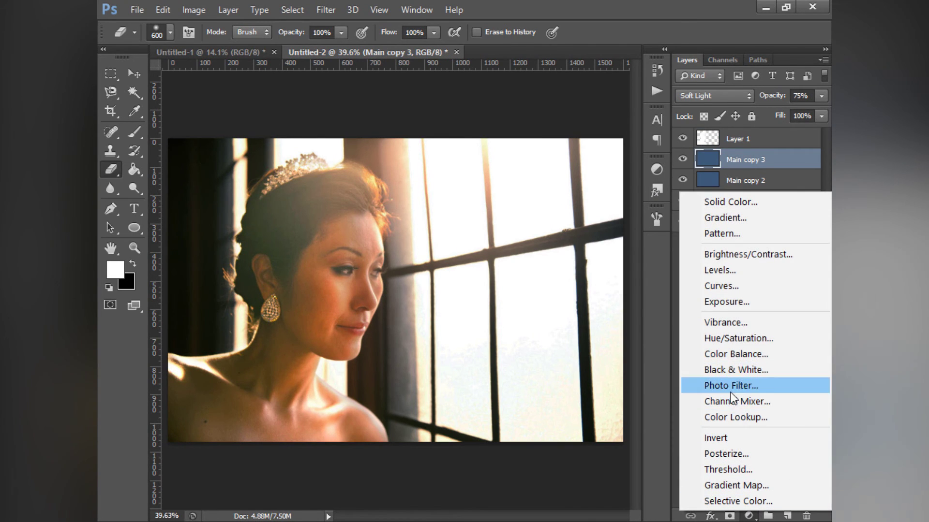
{"action": "left_click", "coordinate": [728, 288]}
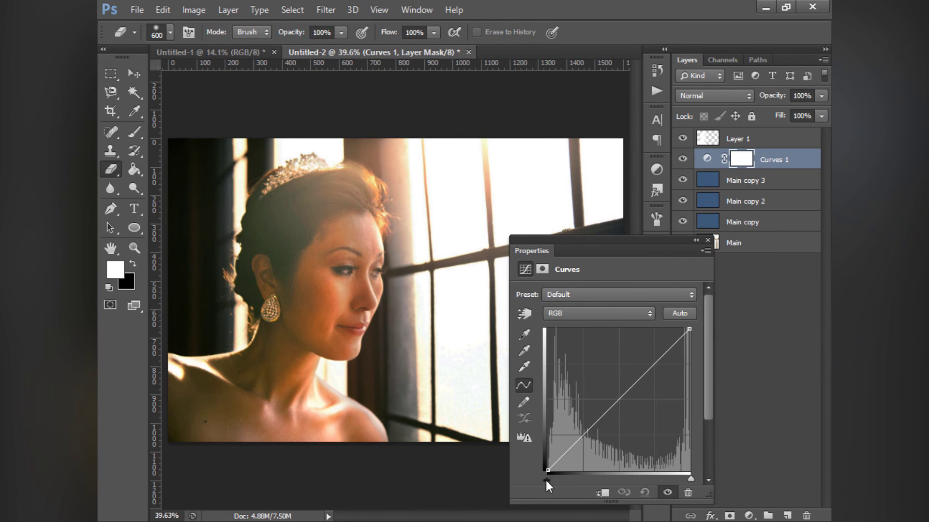
Set the black point of Curves 1 by sampling the darkest area in the photo's upper-left corner.
{"action": "mouse_move", "coordinate": [545, 480]}
{"action": "left_mouse_down"}
{"action": "mouse_move", "coordinate": [563, 482]}
{"action": "mouse_move", "coordinate": [536, 478]}
{"action": "mouse_move", "coordinate": [546, 478]}
{"action": "left_mouse_up"}
{"action": "left_click", "coordinate": [523, 334]}
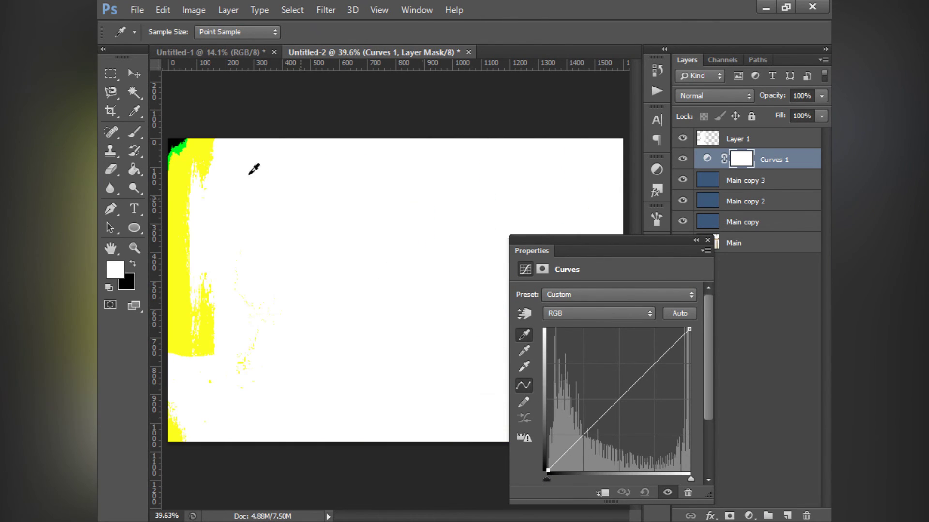
{"action": "left_click", "coordinate": [173, 140]}
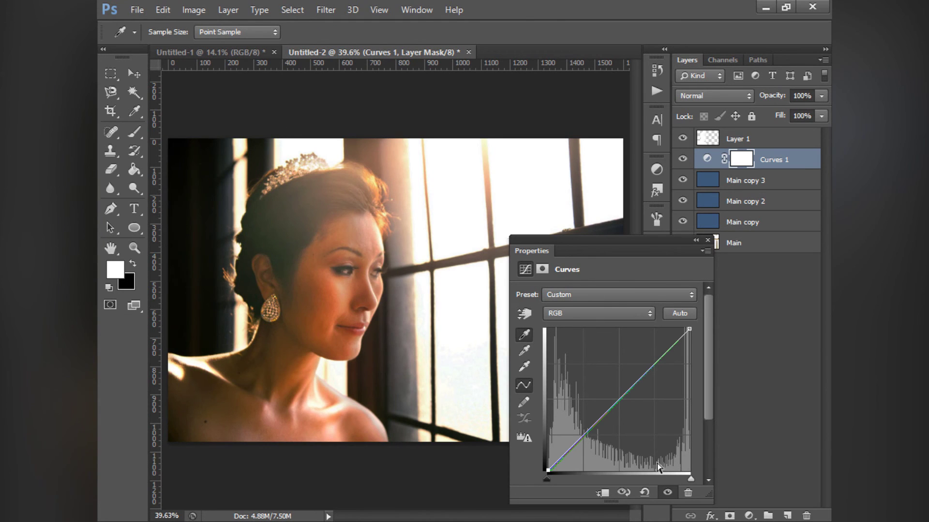
Set the white point of Curves 1 from the bright window area and compare the portrait with Curves 1 hidden and shown.
{"action": "left_click_drag", "start_coordinate": [691, 479], "coordinate": [712, 479]}
{"action": "left_click", "coordinate": [520, 141]}
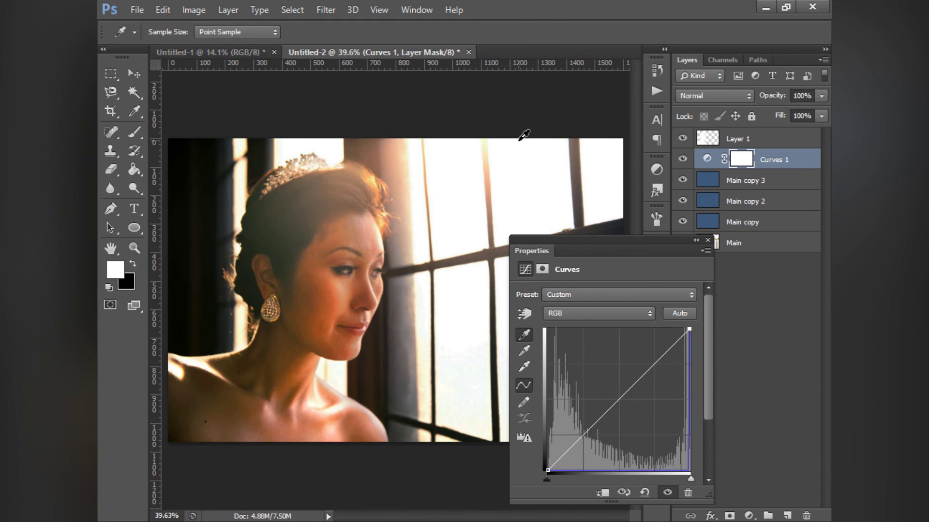
{"action": "key", "text": "ctrl+z"}
{"action": "left_click", "coordinate": [521, 367]}
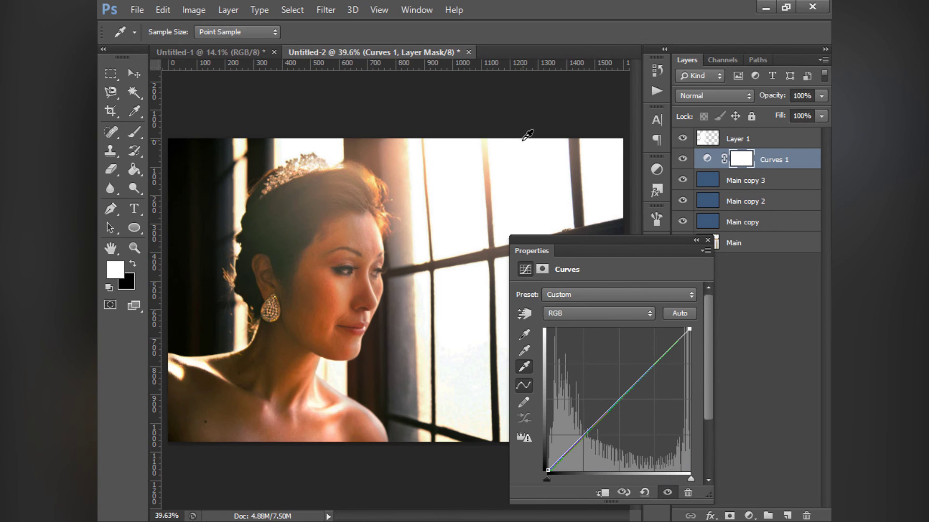
{"action": "left_click", "coordinate": [682, 159]}
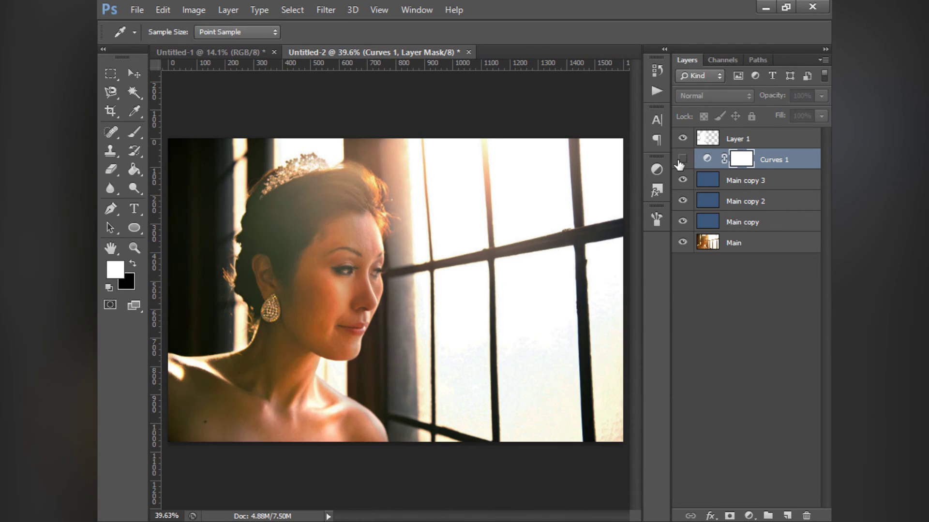
{"action": "left_click", "coordinate": [682, 160]}
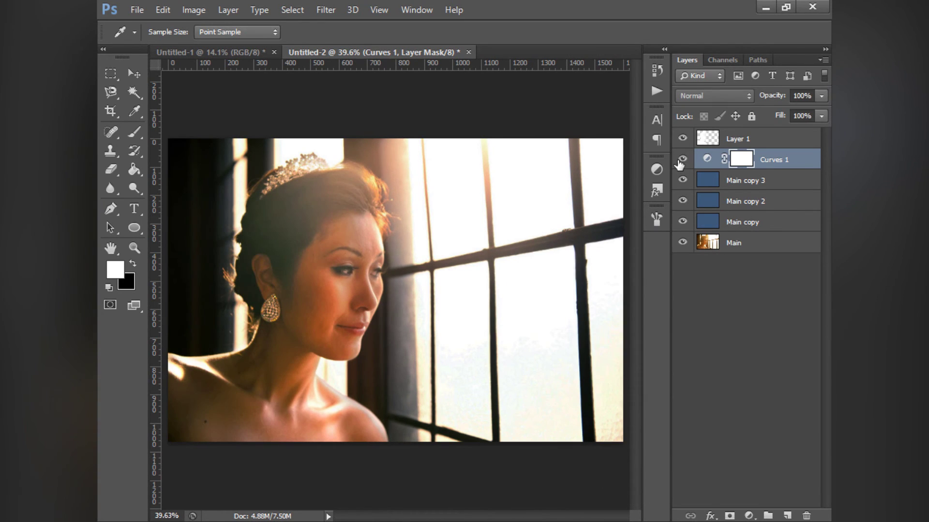
Set the opacity of the Main copy 3 layer to 100%.
{"action": "left_click", "coordinate": [751, 184]}
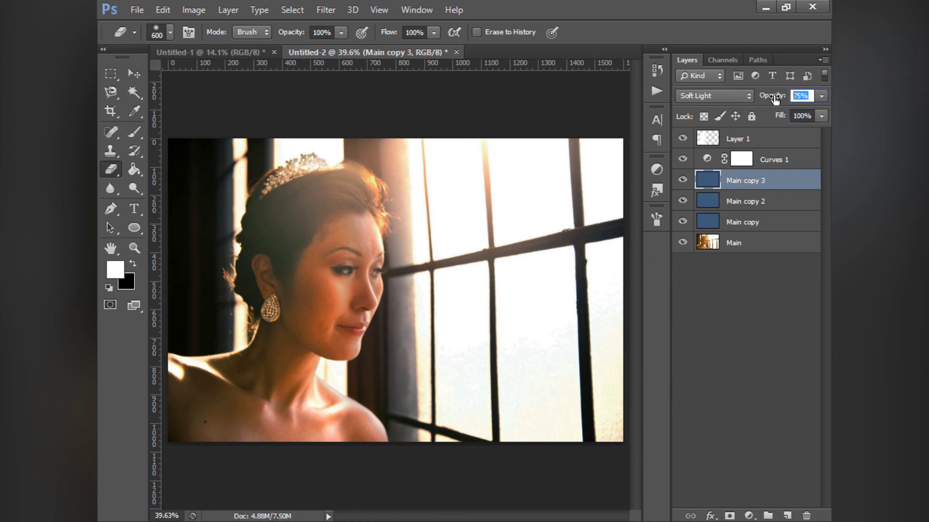
{"action": "type", "text": "100"}
{"action": "key", "text": "Return"}
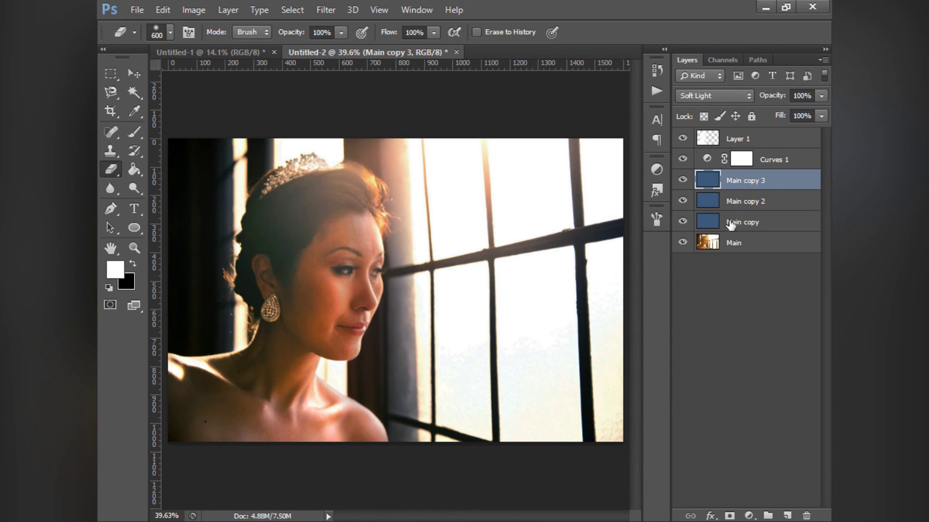
Add a second Curves adjustment layer directly above Curves 1.
{"action": "left_click", "coordinate": [707, 159]}
{"action": "left_click", "coordinate": [656, 170]}
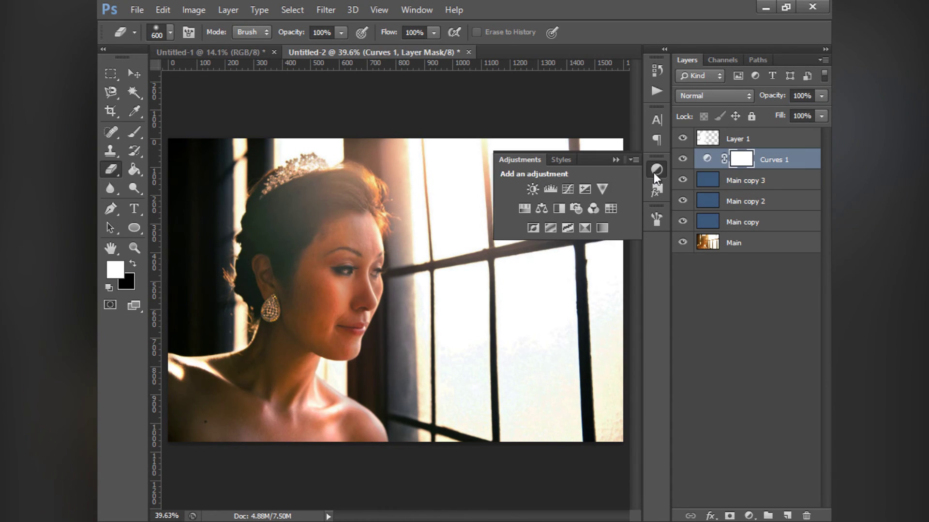
{"action": "left_click", "coordinate": [569, 189]}
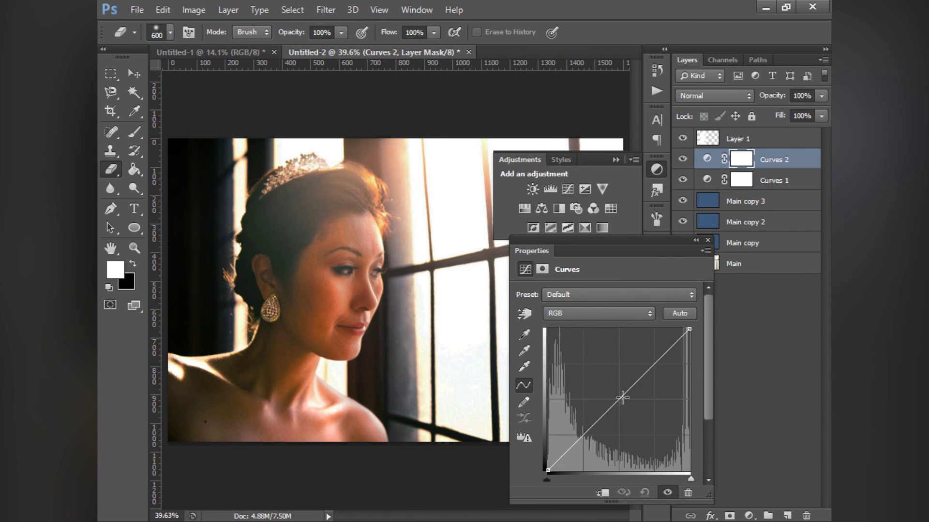
Try small midtone changes on the RGB and Blue curves of Curves 2 and undo each one.
{"action": "left_click_drag", "start_coordinate": [622, 398], "coordinate": [623, 401]}
{"action": "key", "text": "ctrl+z"}
{"action": "left_click", "coordinate": [588, 314]}
{"action": "left_click", "coordinate": [580, 358]}
{"action": "left_click_drag", "start_coordinate": [621, 393], "coordinate": [607, 408]}
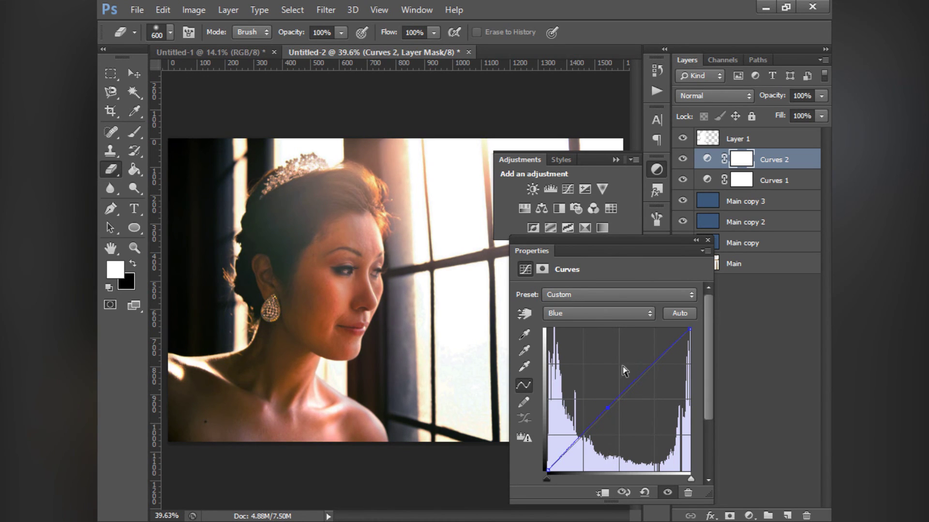
{"action": "key", "text": "ctrl+z"}
Lower the midtones of the Red curve in Curves 2 slightly.
{"action": "left_click", "coordinate": [577, 314]}
{"action": "left_click", "coordinate": [576, 339]}
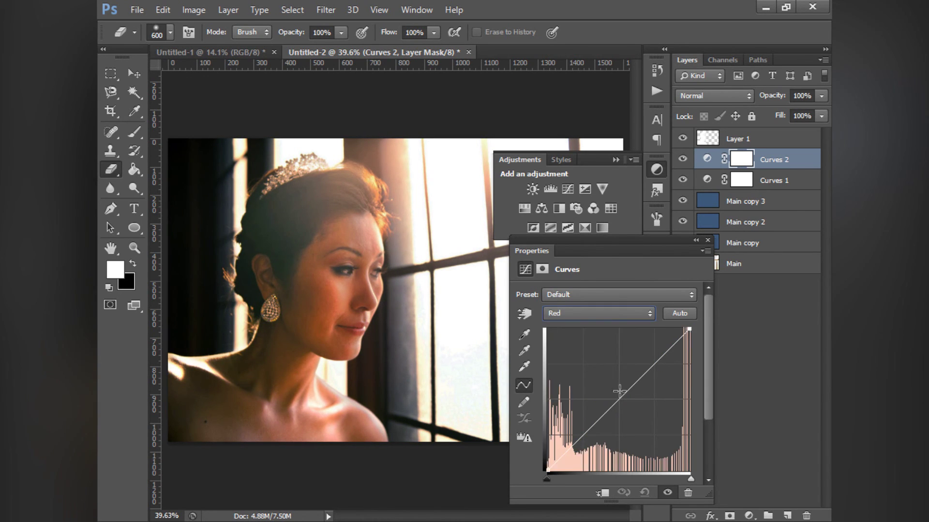
{"action": "mouse_move", "coordinate": [619, 391]}
{"action": "left_mouse_down"}
{"action": "mouse_move", "coordinate": [629, 400]}
{"action": "mouse_move", "coordinate": [642, 393]}
{"action": "mouse_move", "coordinate": [616, 420]}
{"action": "mouse_move", "coordinate": [625, 406]}
{"action": "left_mouse_up"}
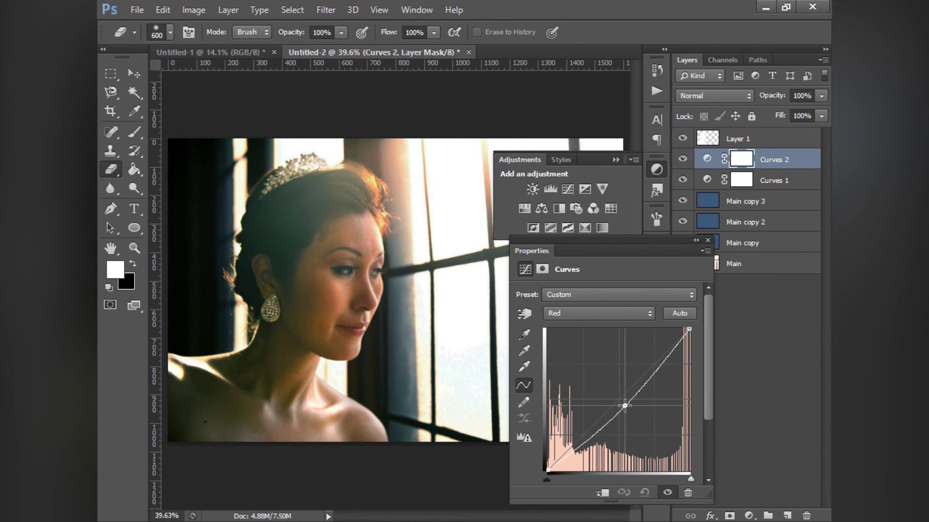
Add a midtone point near the centre of both the Green and the Blue curves in Curves 2.
{"action": "left_click", "coordinate": [576, 314]}
{"action": "left_click", "coordinate": [576, 355]}
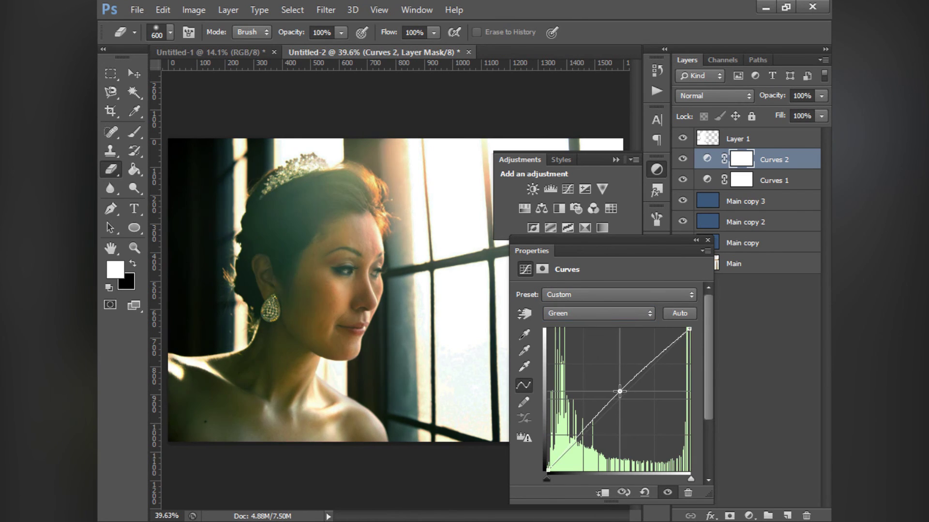
{"action": "left_click_drag", "start_coordinate": [619, 390], "coordinate": [621, 399]}
{"action": "left_click", "coordinate": [575, 312]}
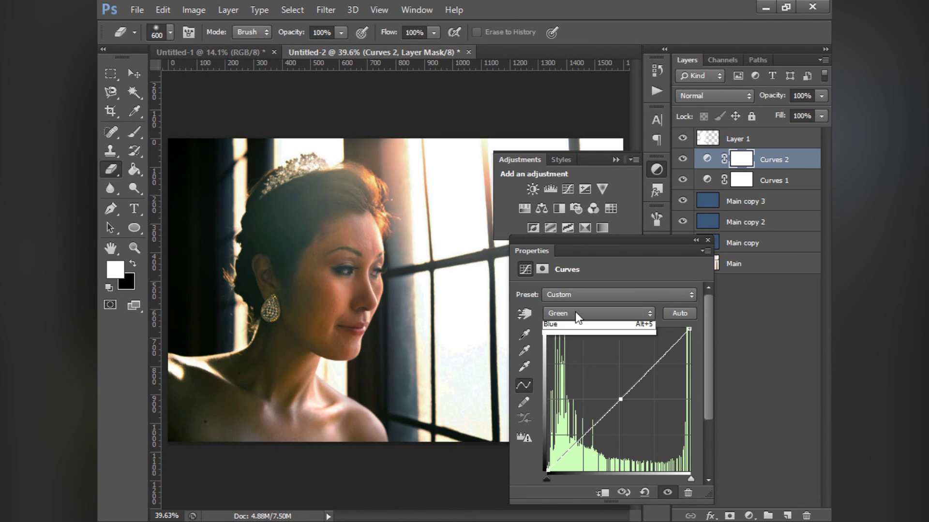
{"action": "left_click", "coordinate": [570, 366]}
{"action": "left_click_drag", "start_coordinate": [619, 399], "coordinate": [621, 398]}
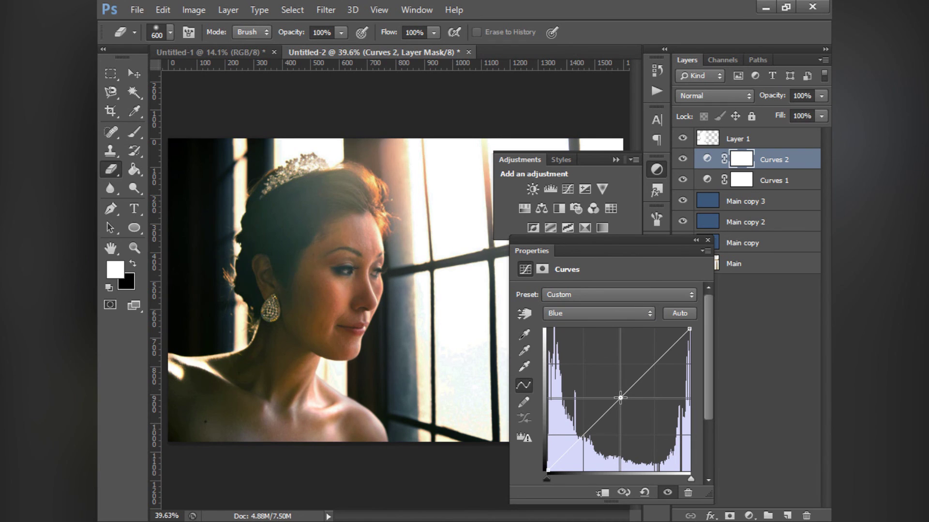
Close the curve settings and compare the portrait with Curves 2 hidden and shown.
{"action": "left_click", "coordinate": [707, 240]}
{"action": "left_click", "coordinate": [617, 160]}
{"action": "left_click", "coordinate": [682, 160]}
{"action": "left_click", "coordinate": [682, 160]}
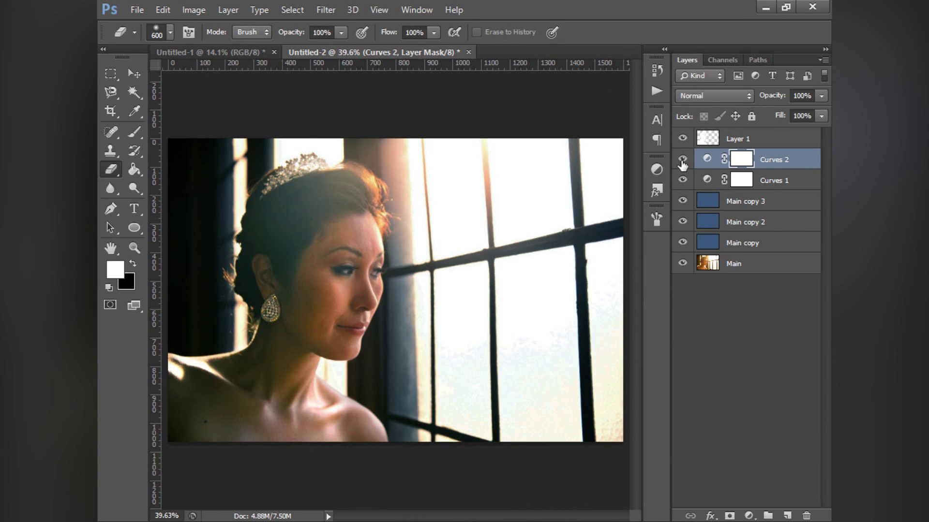
Set the opacity of the Overlay layer Layer 1 to 50%.
{"action": "left_click", "coordinate": [738, 140]}
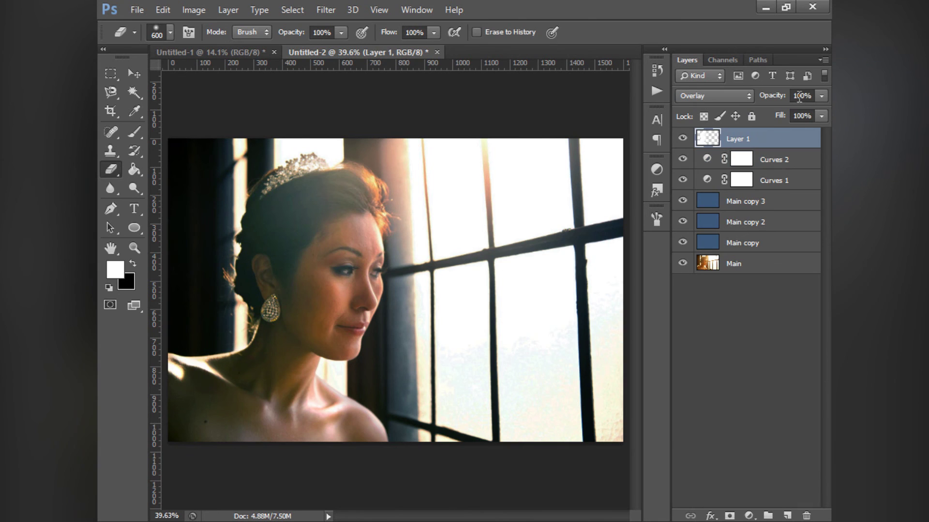
{"action": "left_click", "coordinate": [798, 96]}
{"action": "type", "text": "50"}
{"action": "key", "text": "Return"}
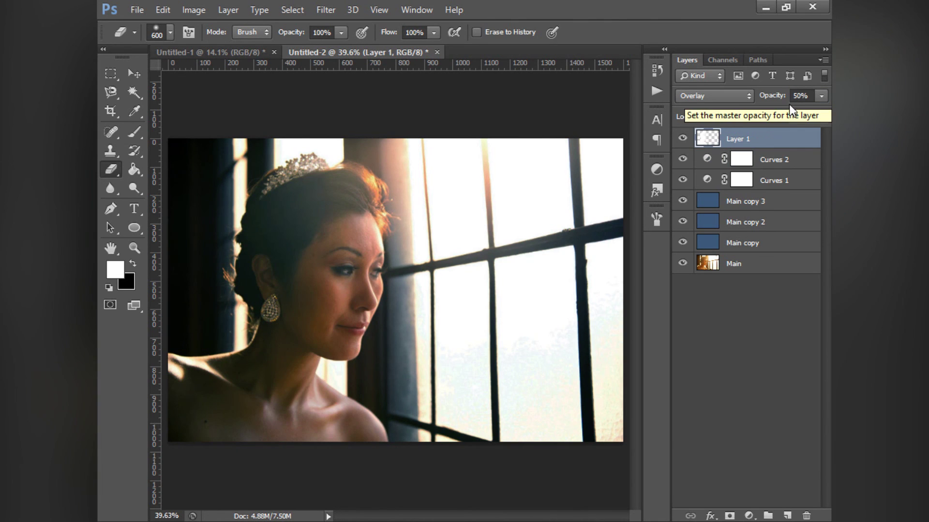
Compare the whole portrait with Layer 1 hidden and shown.
{"action": "left_click", "coordinate": [682, 139]}
{"action": "left_click", "coordinate": [682, 139]}
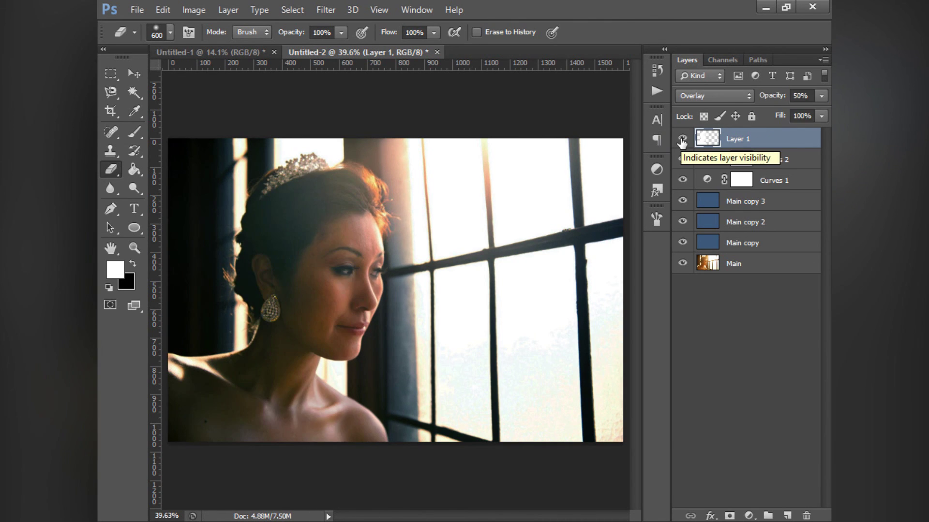
{"action": "left_click", "coordinate": [682, 140]}
{"action": "left_click", "coordinate": [682, 140]}
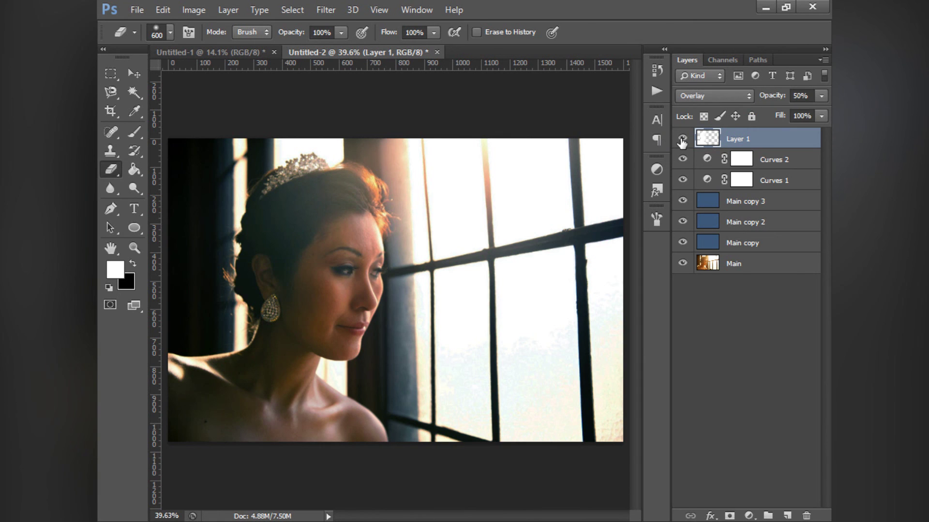
{"action": "left_click", "coordinate": [682, 139]}
{"action": "left_click", "coordinate": [682, 140]}
{"action": "left_click", "coordinate": [682, 140]}
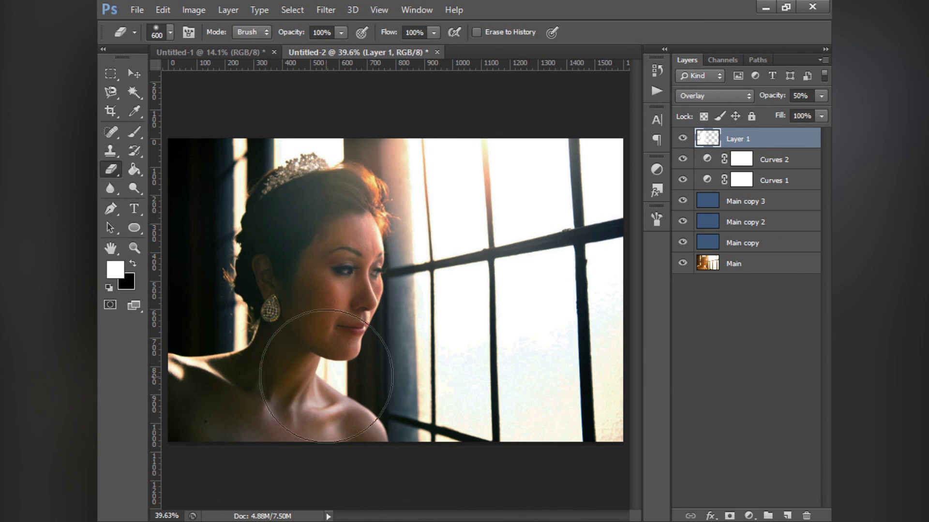
Examine the woman's cheek, eye and earring at 200% with Layer 1 hidden and shown, then return to the full view.
{"action": "key", "text": "ctrl+plus"}
{"action": "key", "text": "ctrl+plus"}
{"action": "key", "text": "ctrl+plus"}
{"action": "left_click_drag", "start_coordinate": [374, 333], "coordinate": [554, 332]}
{"action": "key", "text": "ctrl+plus"}
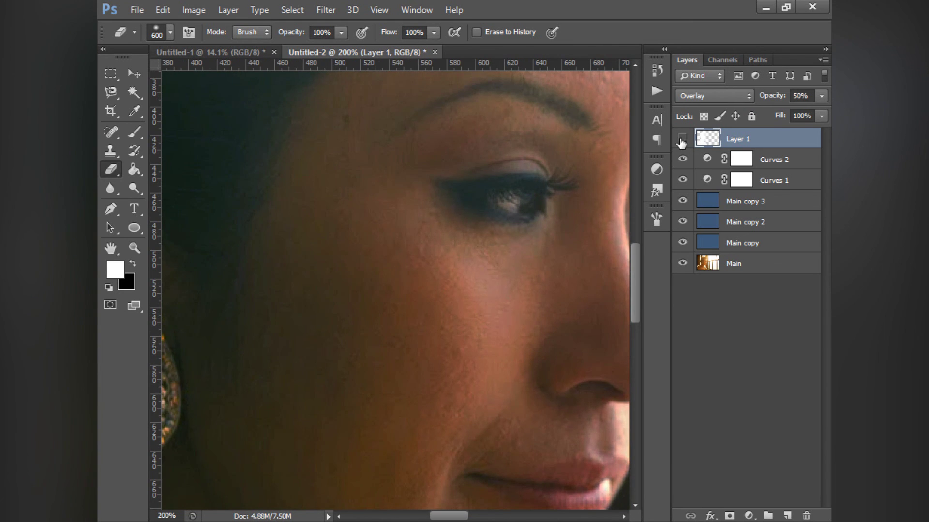
{"action": "left_click", "coordinate": [682, 140]}
{"action": "left_click_drag", "start_coordinate": [352, 317], "coordinate": [493, 276]}
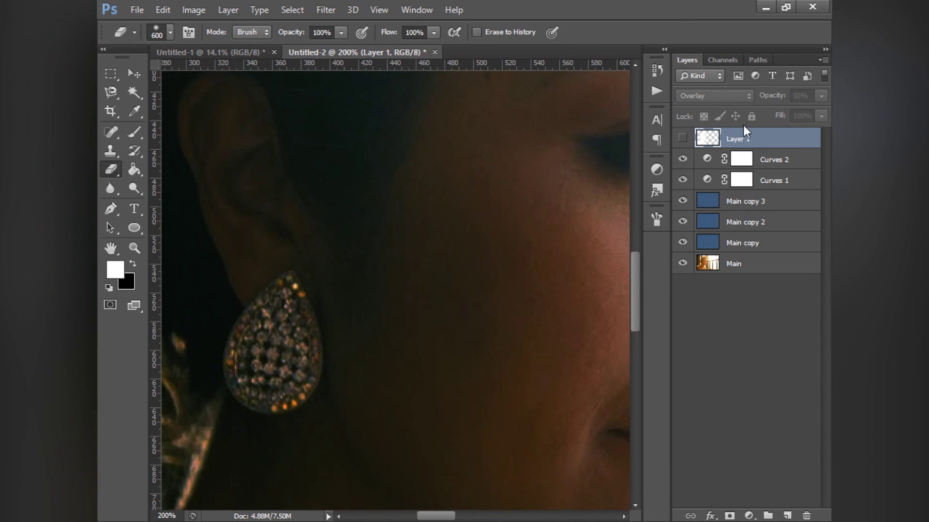
{"action": "left_click", "coordinate": [682, 140]}
{"action": "key", "text": "ctrl+0"}
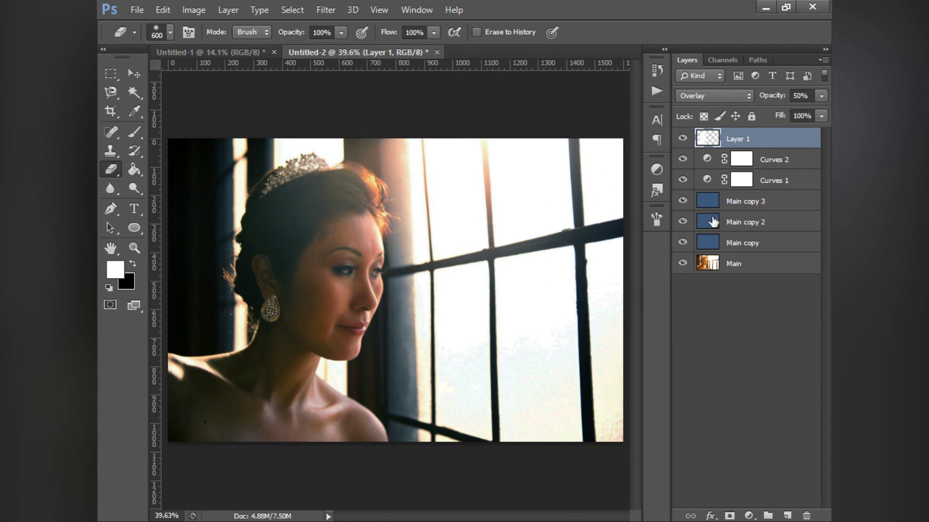
Group all layers above Main and compare the portrait with the group hidden and shown.
{"action": "left_click", "coordinate": [748, 249], "text": "shift"}
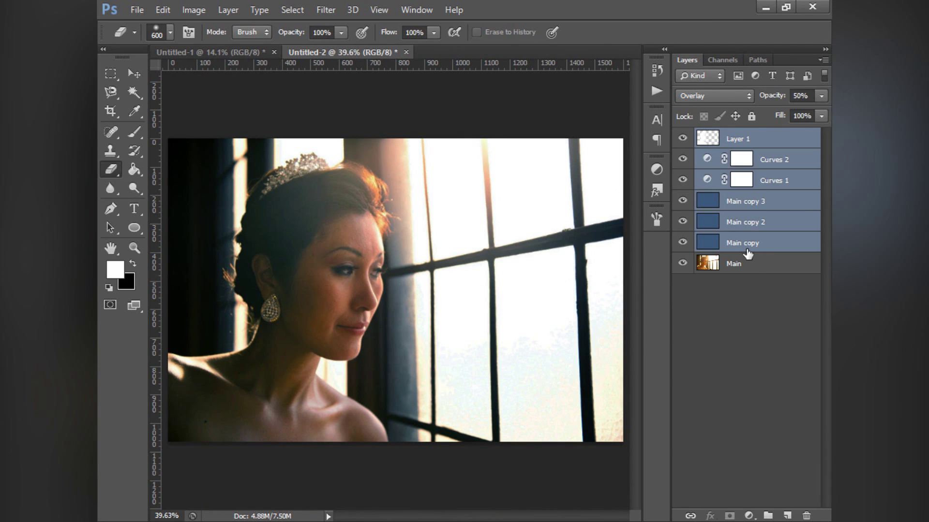
{"action": "key", "text": "ctrl+g"}
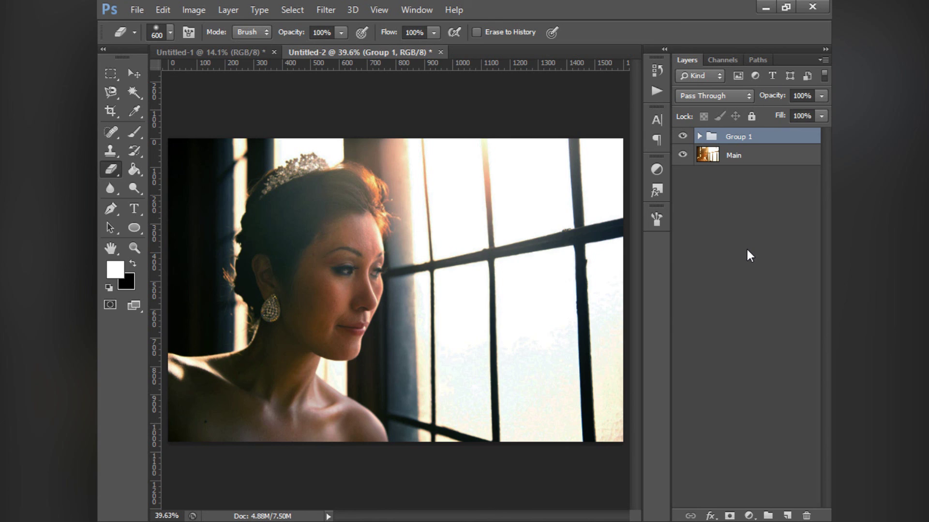
{"action": "left_click", "coordinate": [682, 136]}
{"action": "left_click", "coordinate": [682, 136]}
{"action": "left_click", "coordinate": [683, 136]}
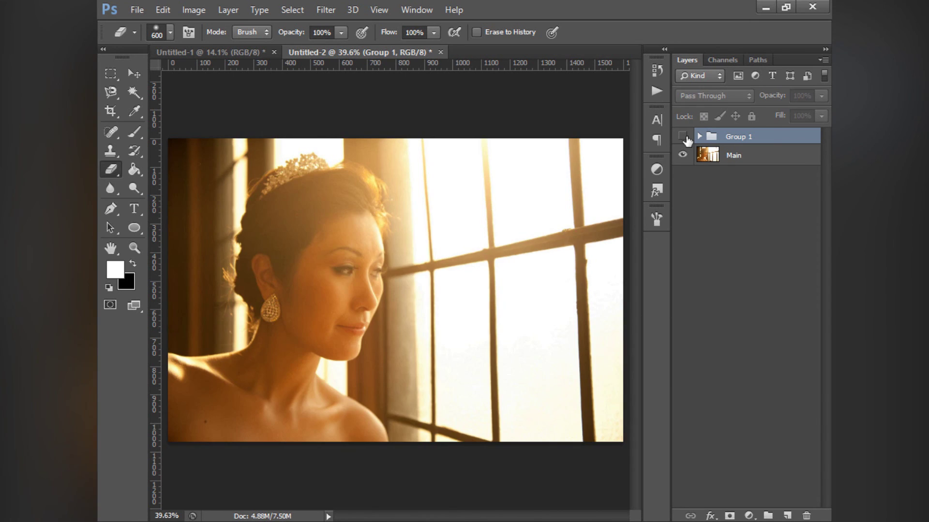
{"action": "left_click", "coordinate": [683, 137]}
{"action": "left_click", "coordinate": [682, 136]}
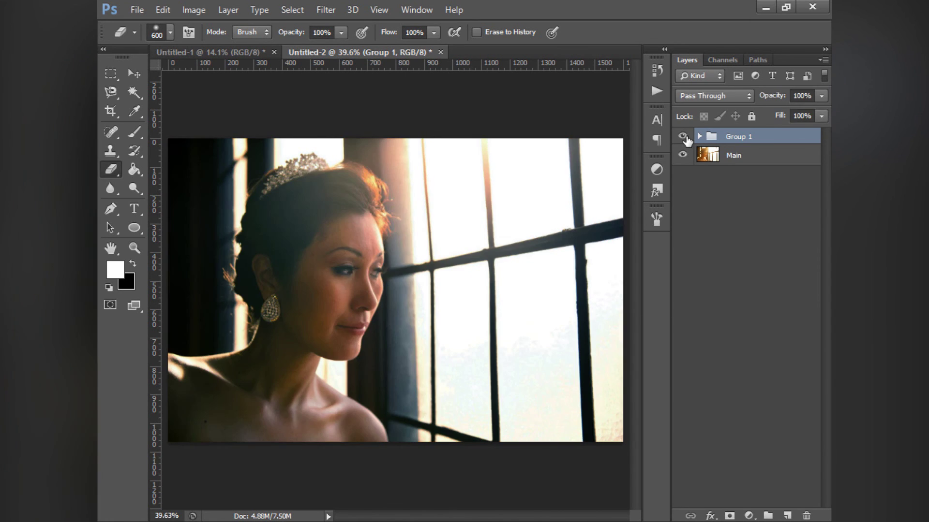
{"action": "left_click", "coordinate": [682, 137]}
{"action": "left_click", "coordinate": [684, 137]}
{"action": "left_click", "coordinate": [684, 137]}
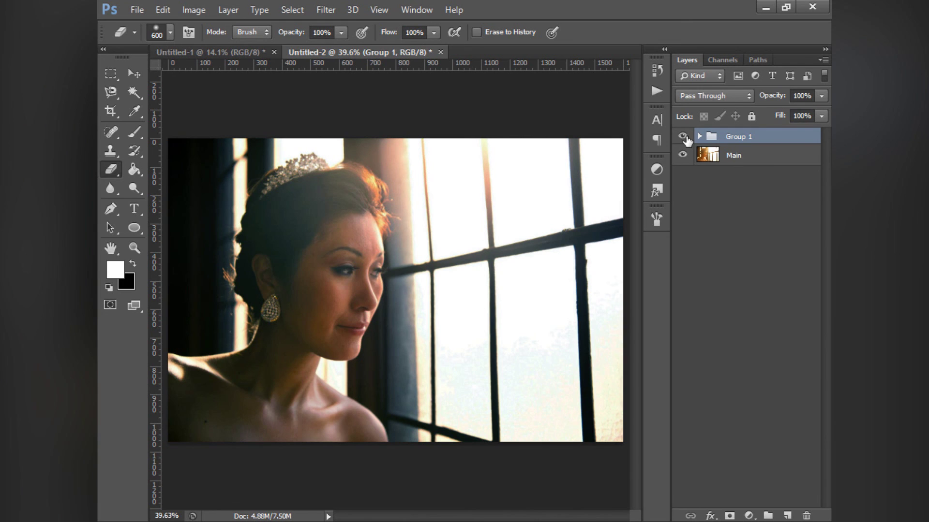
Switch to the Untitled-1 document and compare the winter house photo with Group 1 hidden and shown.
{"action": "left_click", "coordinate": [243, 51]}
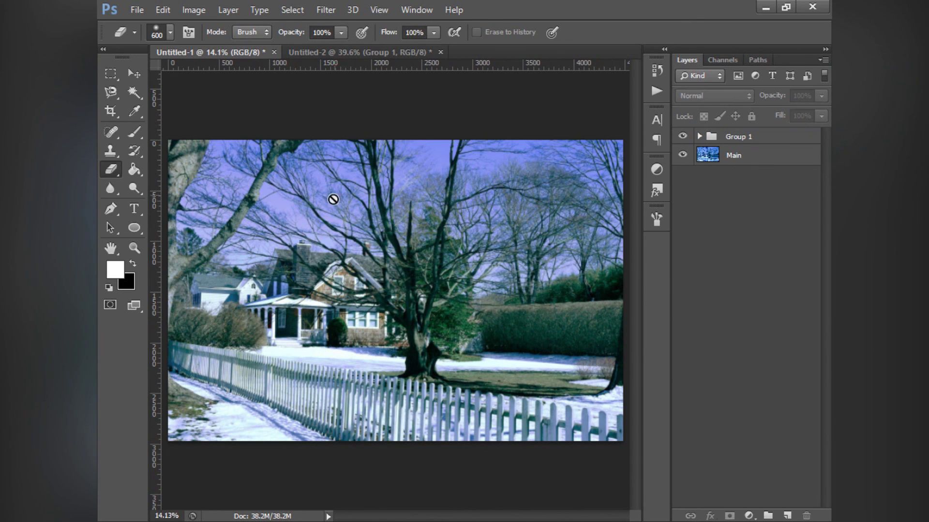
{"action": "left_click", "coordinate": [680, 138]}
{"action": "left_click", "coordinate": [681, 138]}
{"action": "left_click", "coordinate": [681, 138]}
{"action": "left_click", "coordinate": [681, 138]}
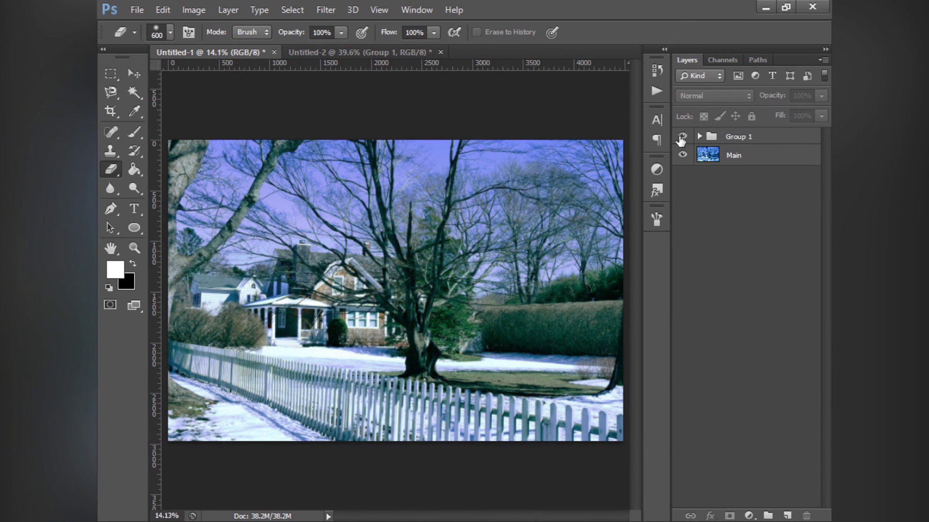